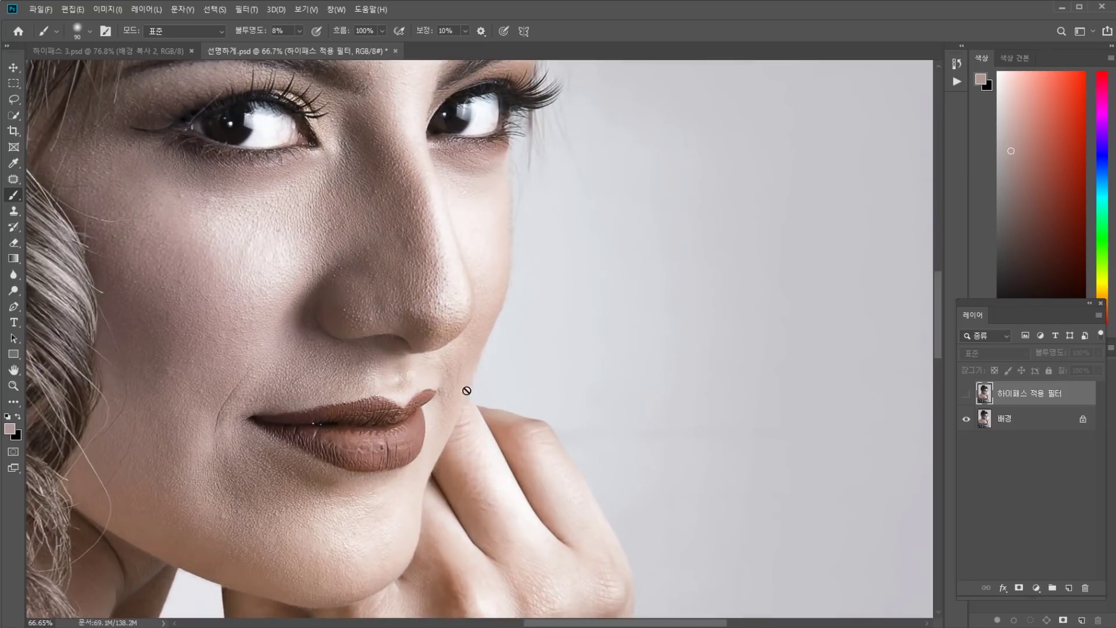
Inspect the portrait's facial skin, eyes, lips and hair up close and as a whole
{"action": "left_click_drag", "start_coordinate": [467, 391], "coordinate": [458, 605]}
{"action": "left_click_drag", "start_coordinate": [538, 403], "coordinate": [497, 370]}
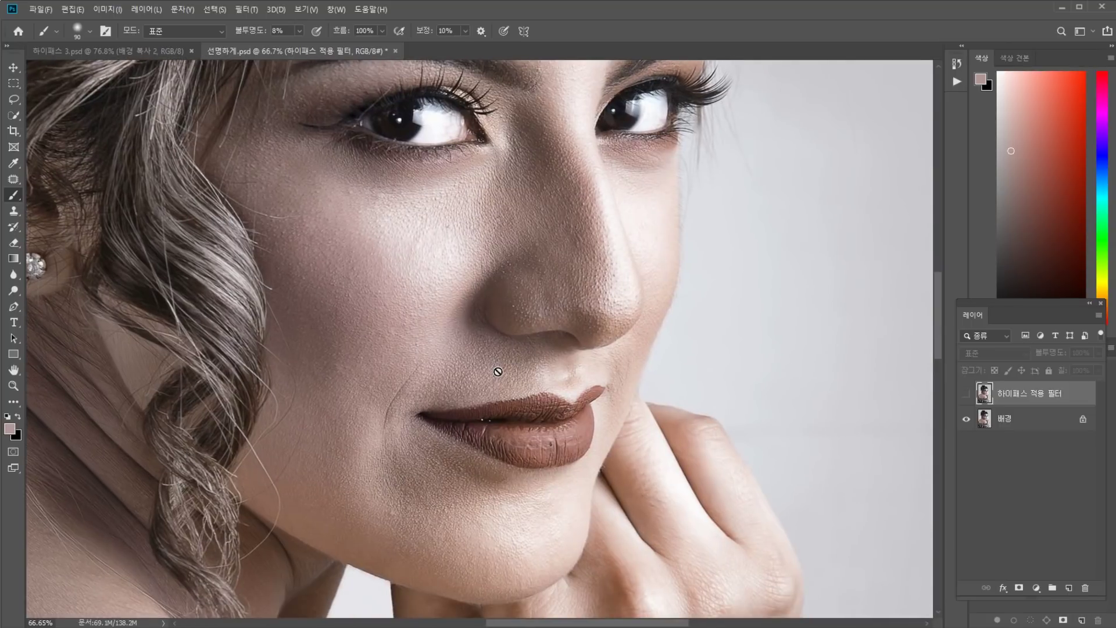
{"action": "key", "text": "ctrl+0"}
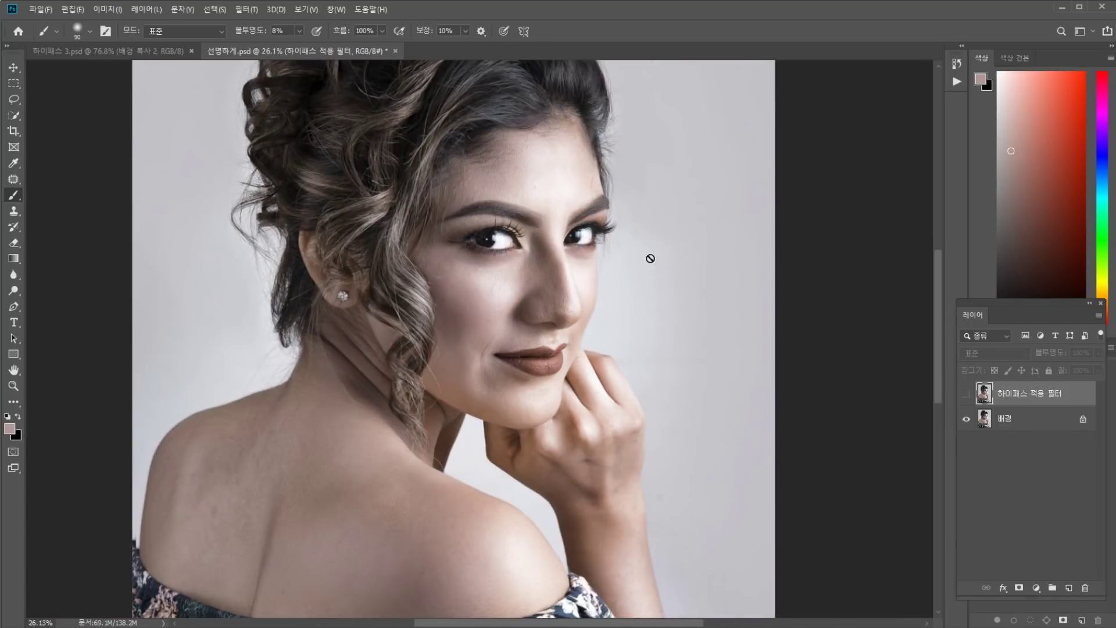
{"action": "left_click_drag", "start_coordinate": [650, 257], "coordinate": [535, 336]}
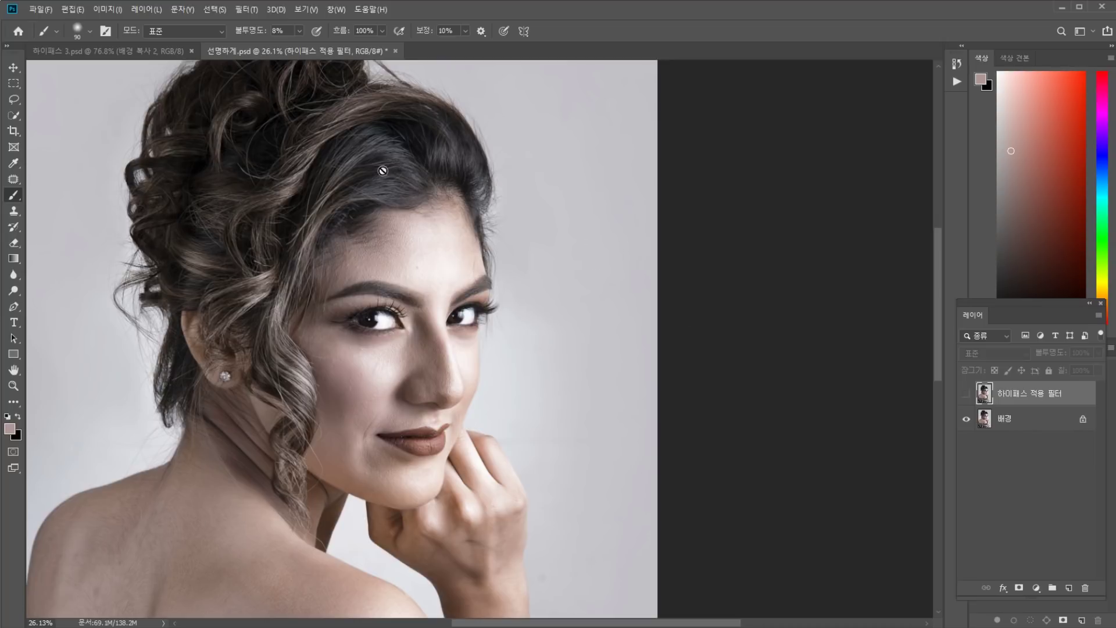
{"action": "scroll", "coordinate": [422, 298], "scroll_direction": "up", "scroll_amount": 3}
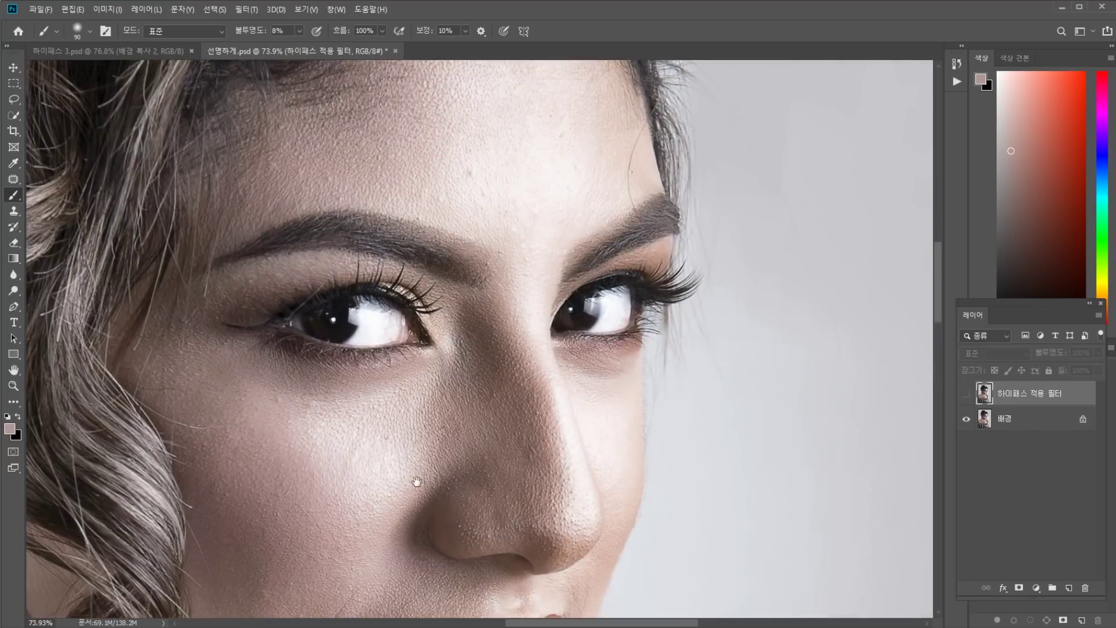
{"action": "left_click_drag", "start_coordinate": [416, 481], "coordinate": [418, 345]}
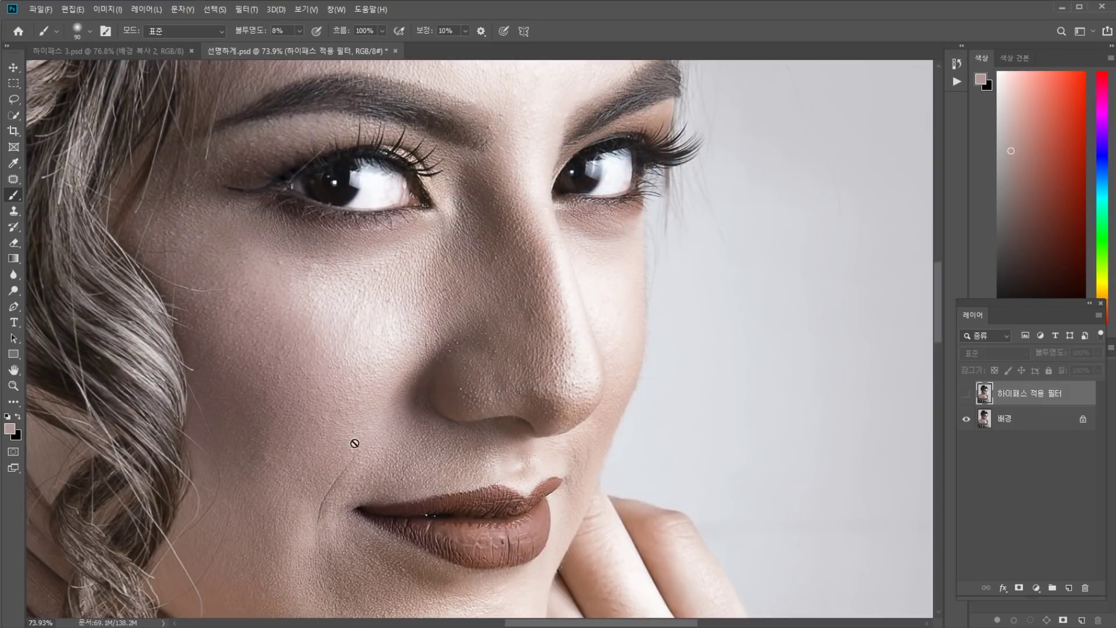
{"action": "scroll", "coordinate": [358, 419], "scroll_direction": "down", "scroll_amount": 4}
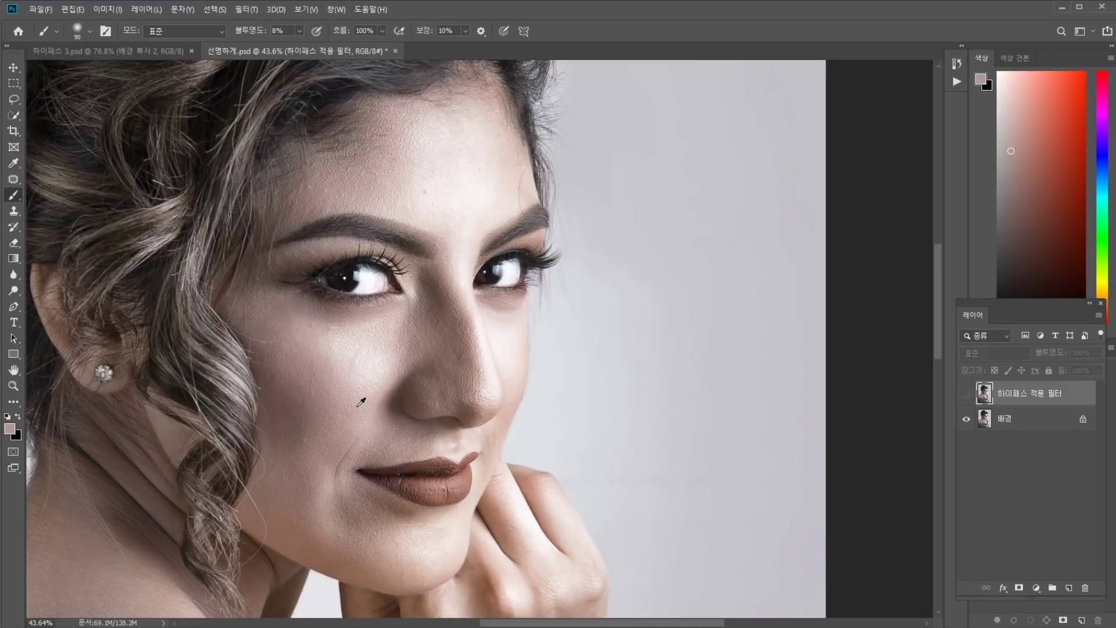
{"action": "scroll", "coordinate": [346, 394], "scroll_direction": "up", "scroll_amount": 1}
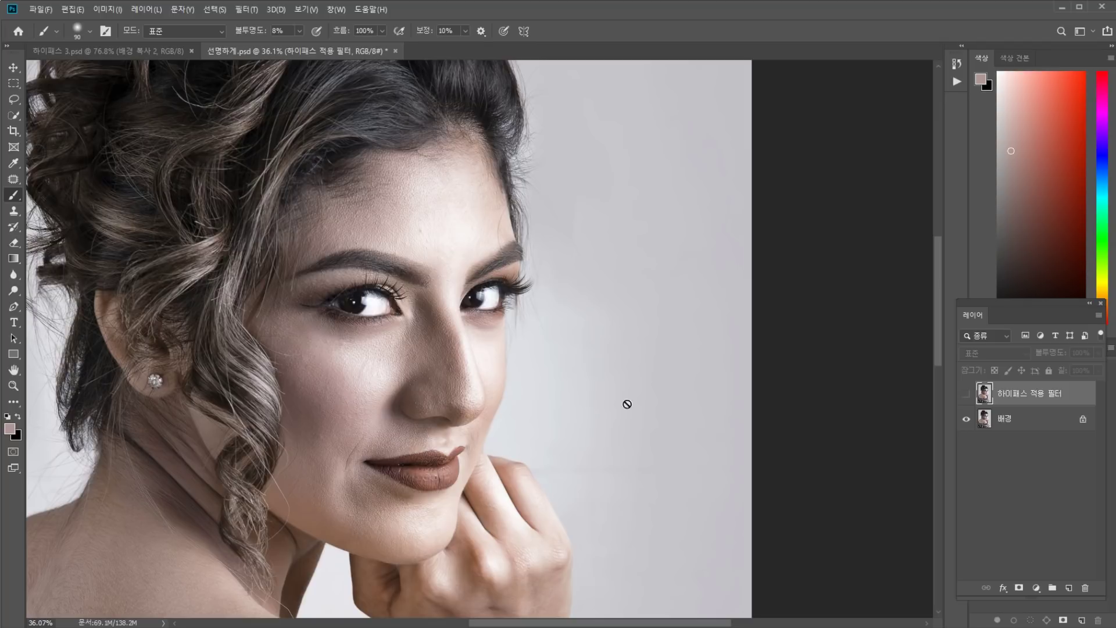
Delete the 하이패스 적용 필터 layer and make two copies of the background layer
{"action": "left_click_drag", "start_coordinate": [1035, 396], "coordinate": [1085, 587]}
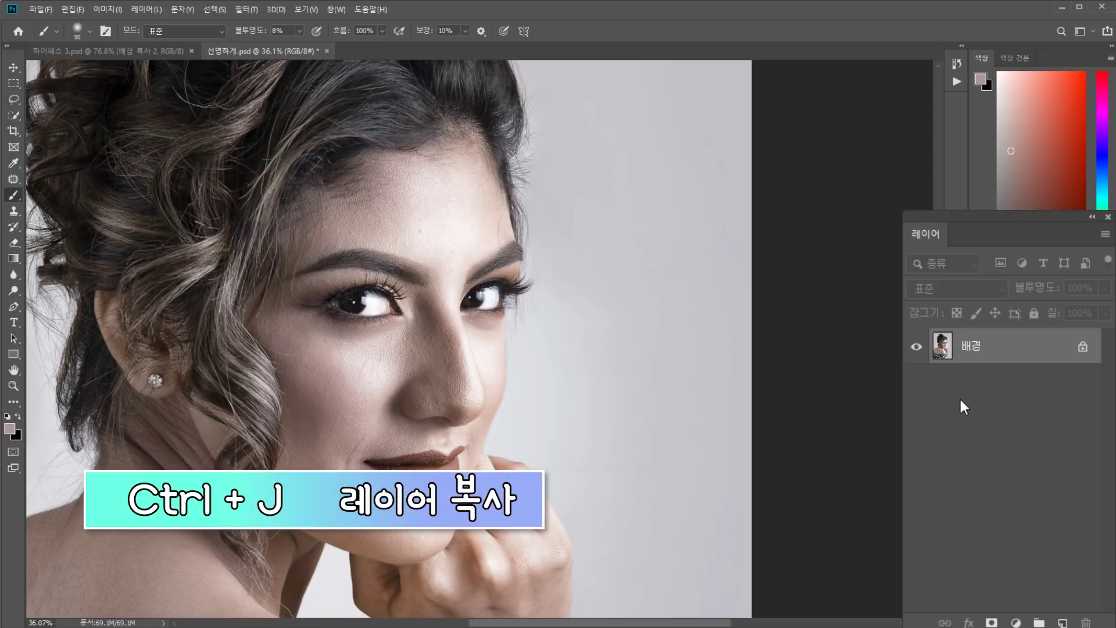
{"action": "key", "text": "ctrl+j"}
{"action": "key", "text": "ctrl+j"}
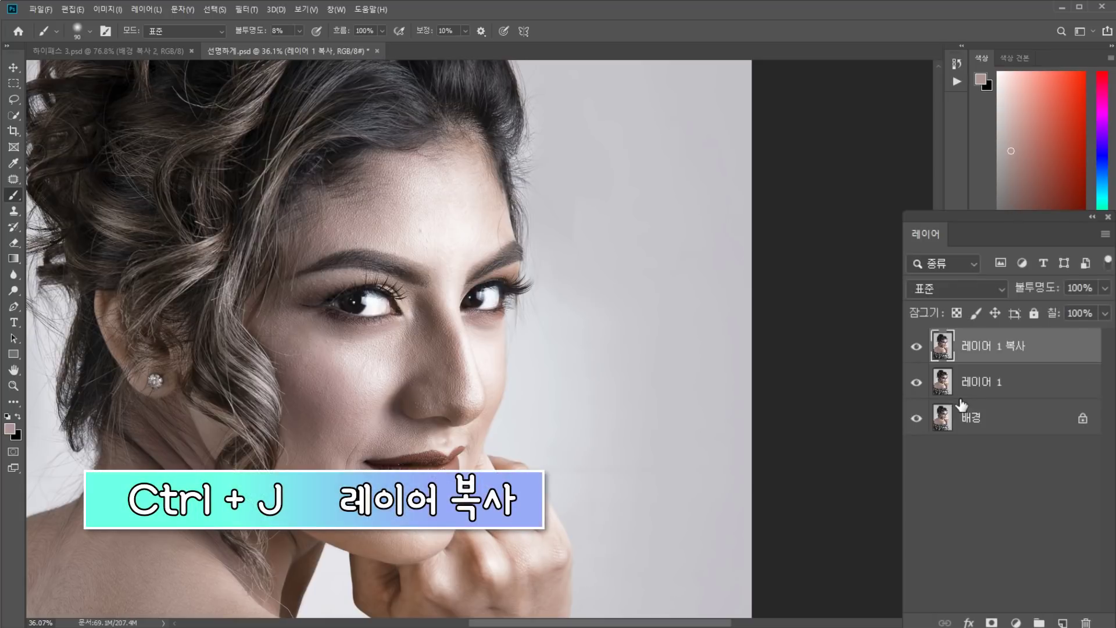
Rename the first background copy, directly above the locked background, as 배경 레이어
{"action": "left_click", "coordinate": [990, 395]}
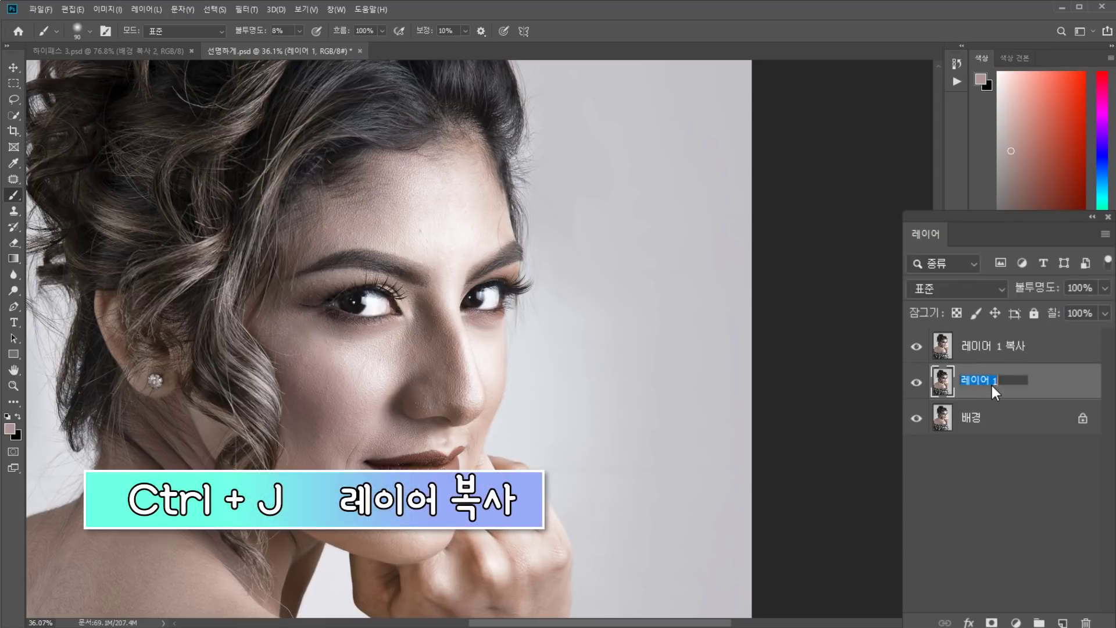
{"action": "key", "text": "BackSpace"}
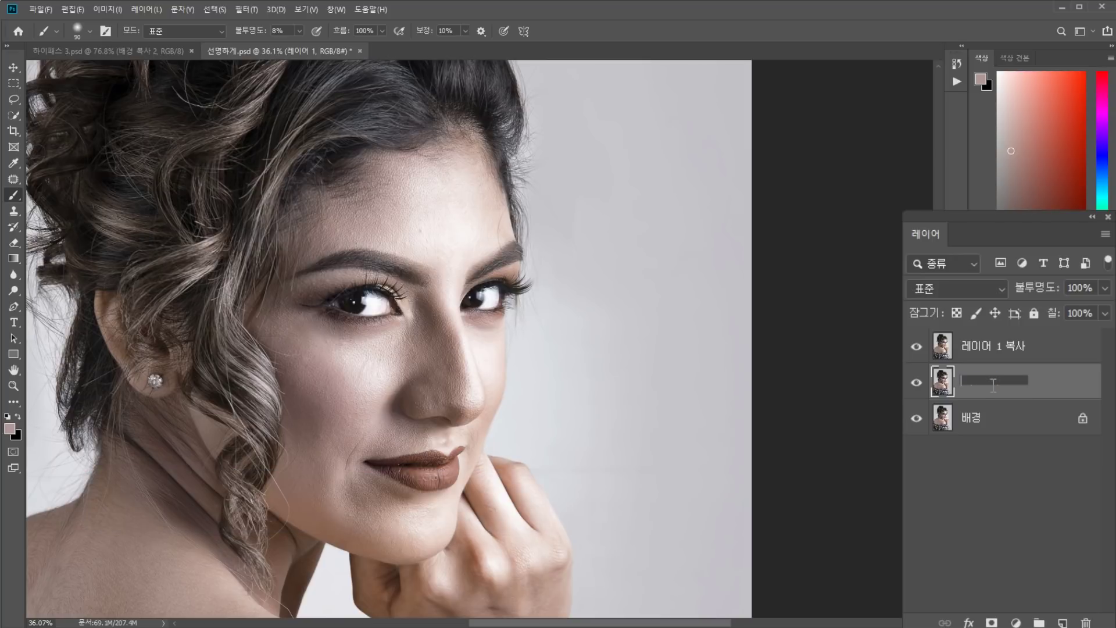
{"action": "type", "text": "배경 레이어"}
{"action": "key", "text": "Return"}
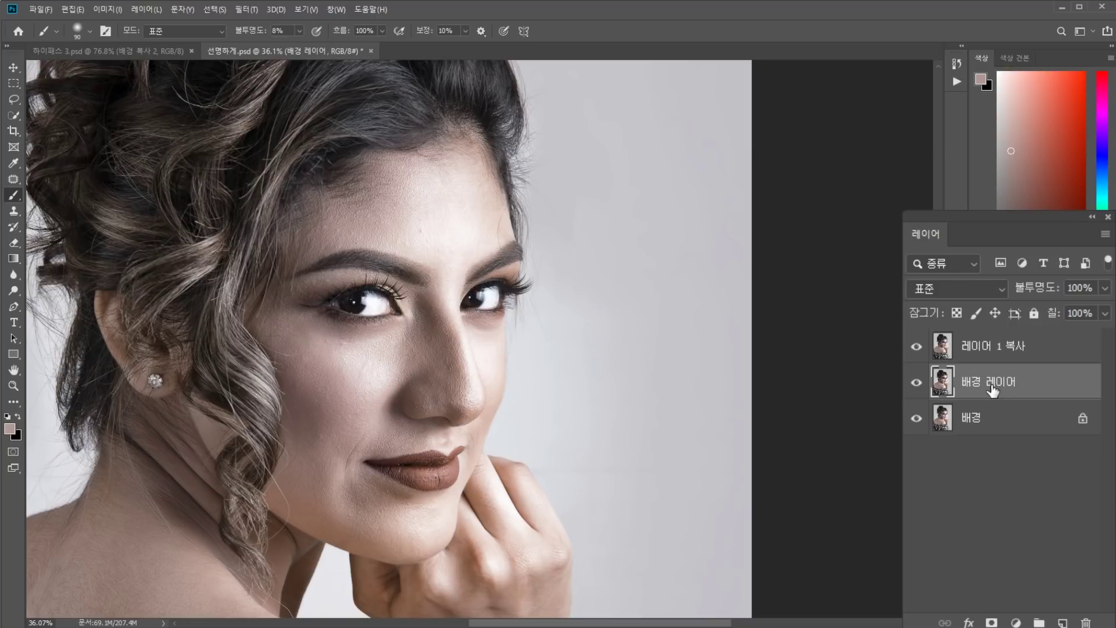
Rename the topmost layer as 하이패스 적용 레이어
{"action": "double_click", "coordinate": [979, 345]}
{"action": "type", "text": "하이패사"}
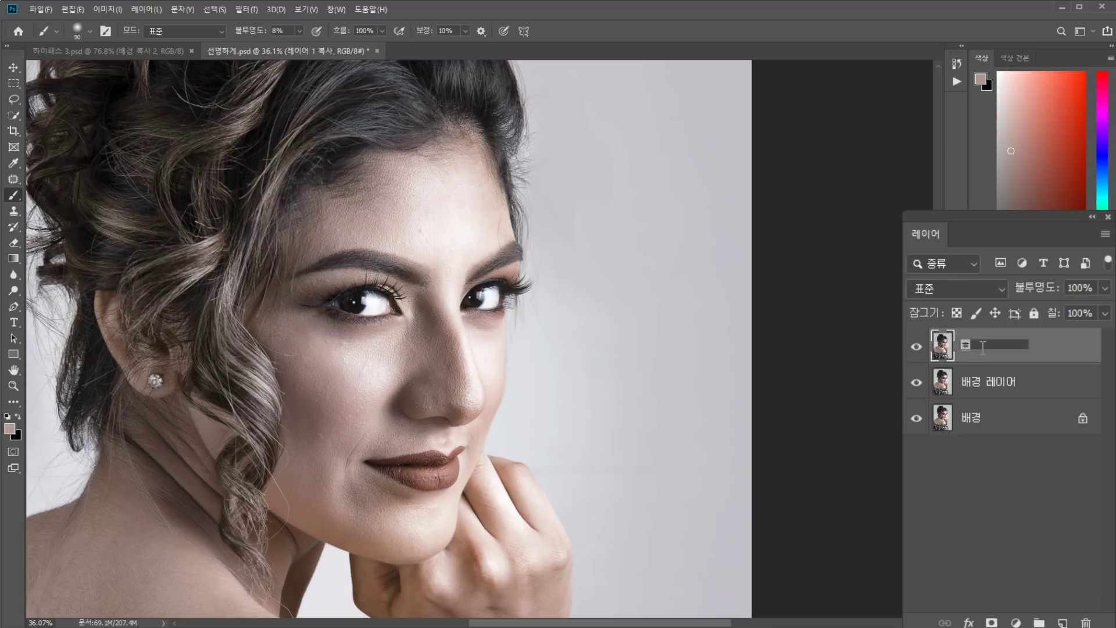
{"action": "key", "text": "BackSpace"}
{"action": "type", "text": "스 적용 레이어"}
{"action": "key", "text": "Return"}
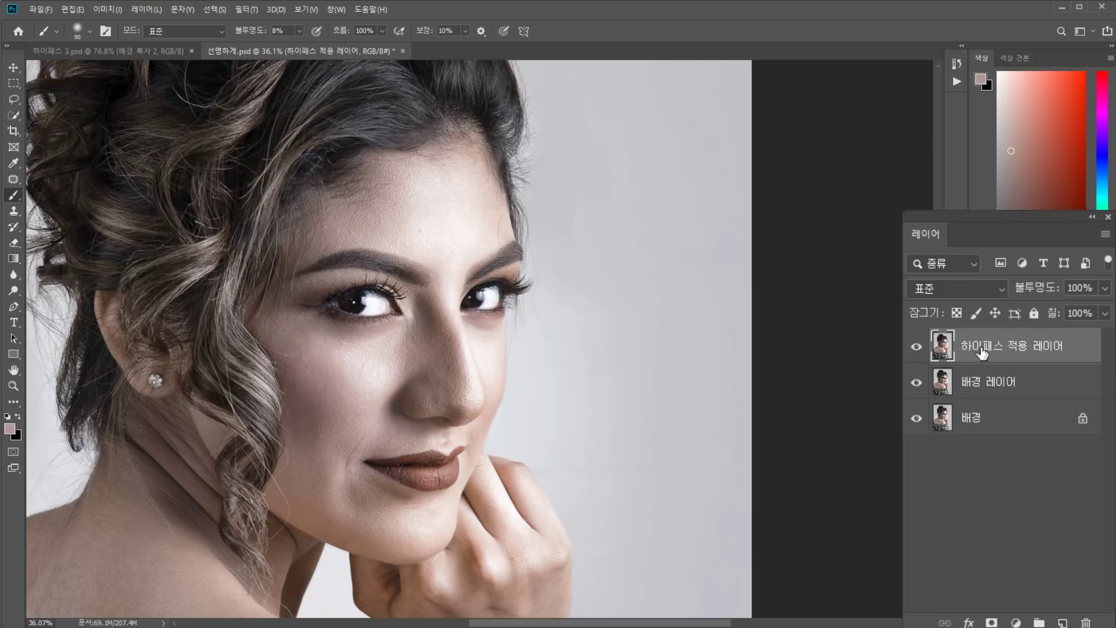
Apply the High Pass filter with a 10.0-pixel radius to 하이패스 적용 레이어 and set its blend mode to Overlay (오버레이)
{"action": "scroll", "coordinate": [518, 406], "scroll_direction": "down", "scroll_amount": 2}
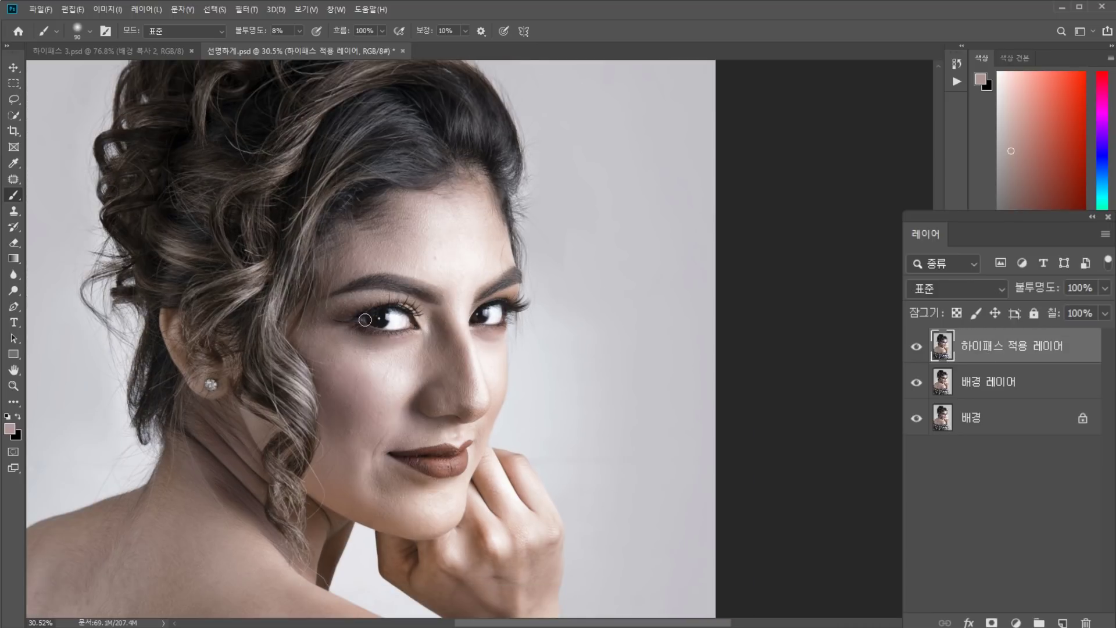
{"action": "scroll", "coordinate": [362, 303], "scroll_direction": "up", "scroll_amount": 1}
{"action": "left_click_drag", "start_coordinate": [442, 400], "coordinate": [345, 405]}
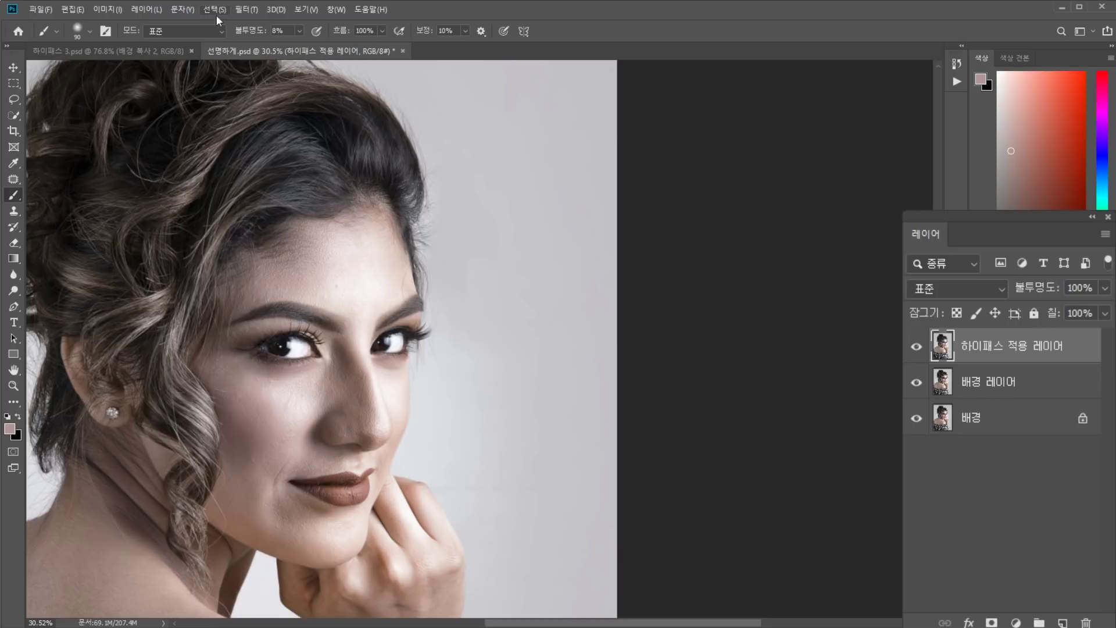
{"action": "left_click", "coordinate": [247, 15]}
{"action": "mouse_move", "coordinate": [325, 253]}
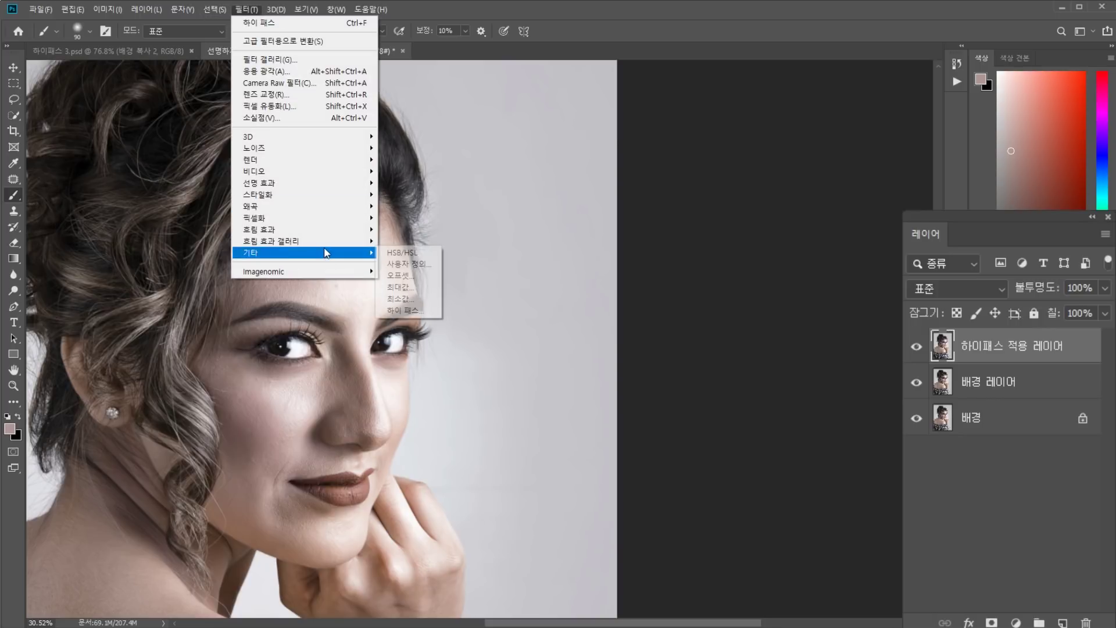
{"action": "left_click", "coordinate": [407, 310]}
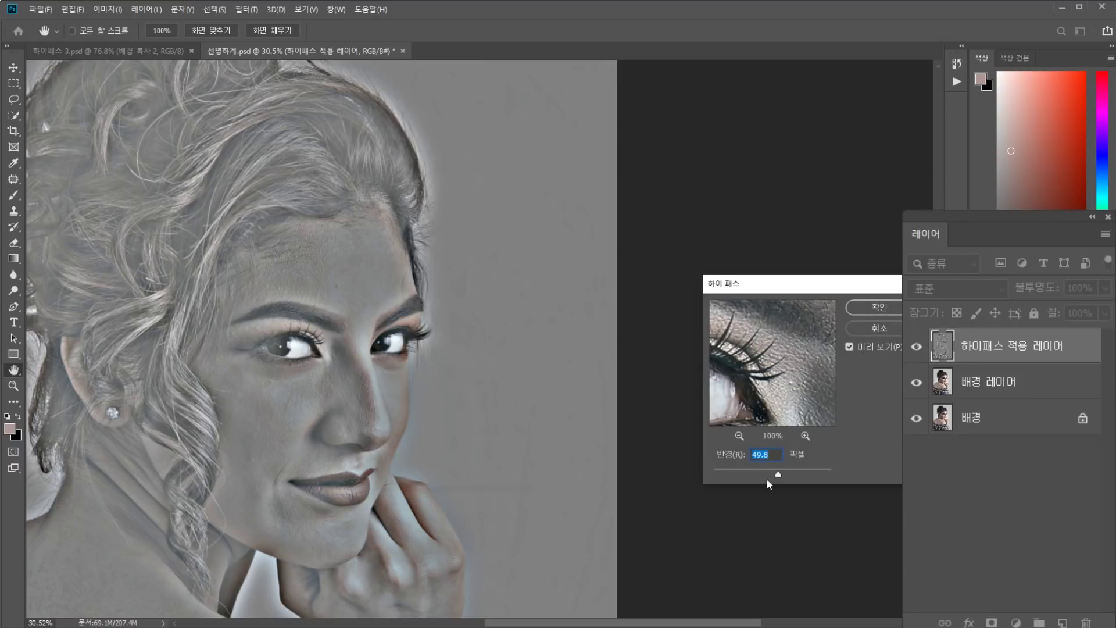
{"action": "left_click_drag", "start_coordinate": [752, 471], "coordinate": [759, 471]}
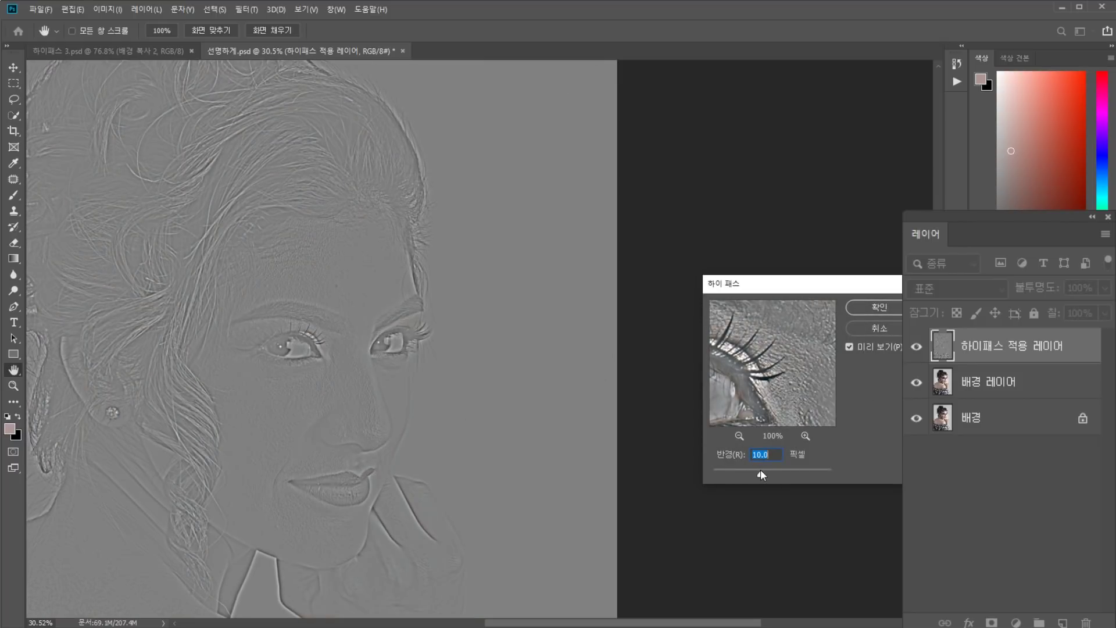
{"action": "left_click", "coordinate": [876, 306]}
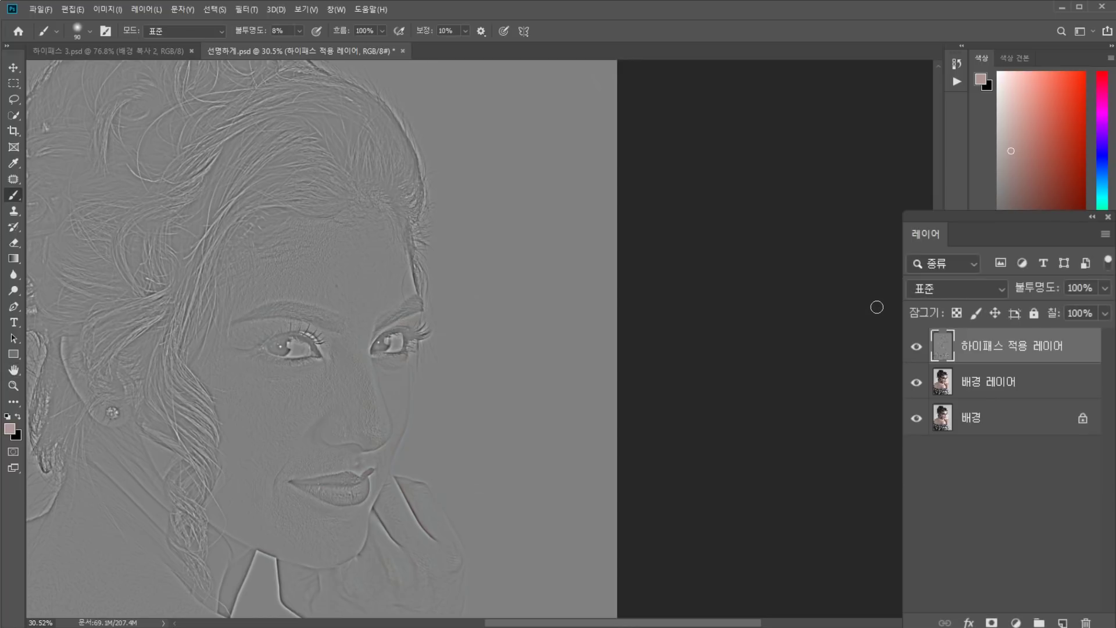
{"action": "key", "text": "shift+alt+o"}
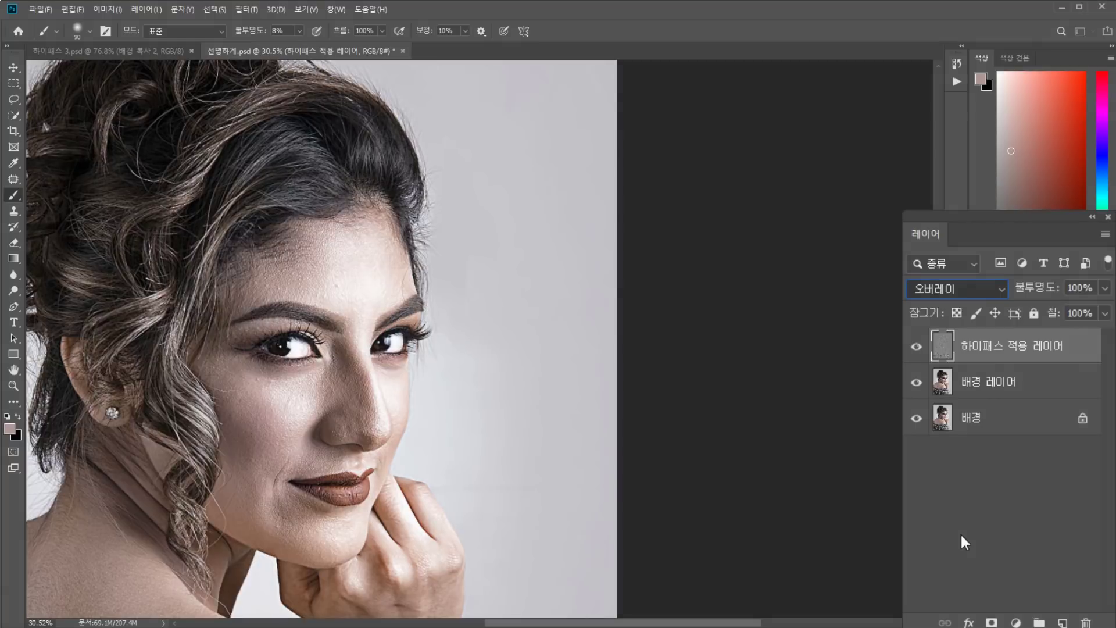
{"action": "left_click", "coordinate": [19, 72]}
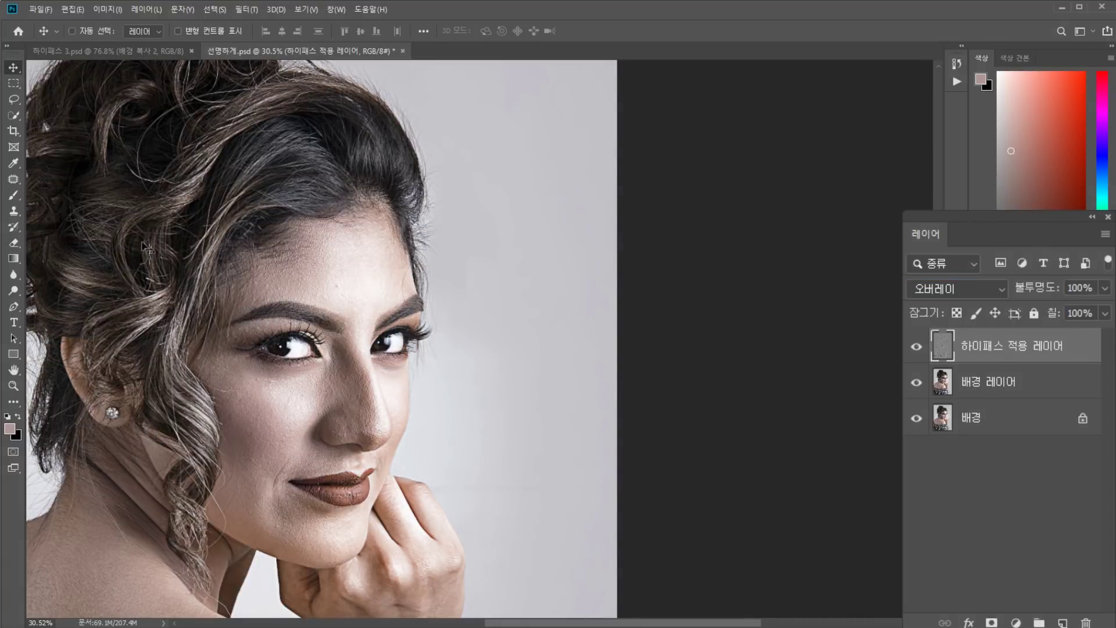
Compare the portrait's sharpness with 하이패스 적용 레이어 hidden and shown, leaving the layer visible
{"action": "scroll", "coordinate": [281, 357], "scroll_direction": "up", "scroll_amount": 2}
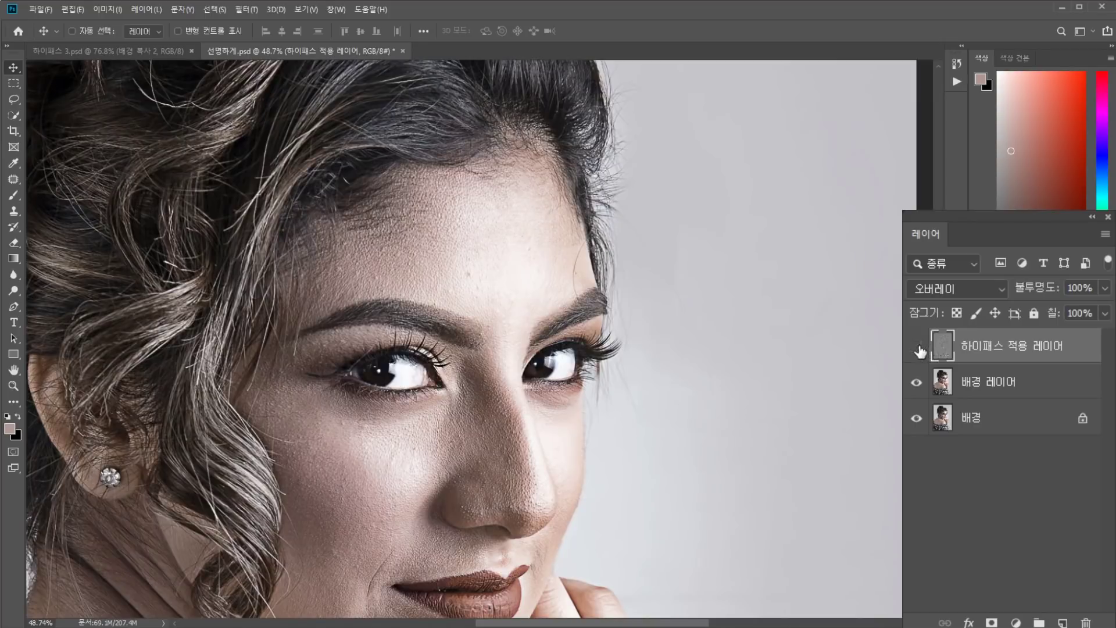
{"action": "left_click", "coordinate": [917, 347]}
{"action": "left_click_drag", "start_coordinate": [592, 465], "coordinate": [602, 413]}
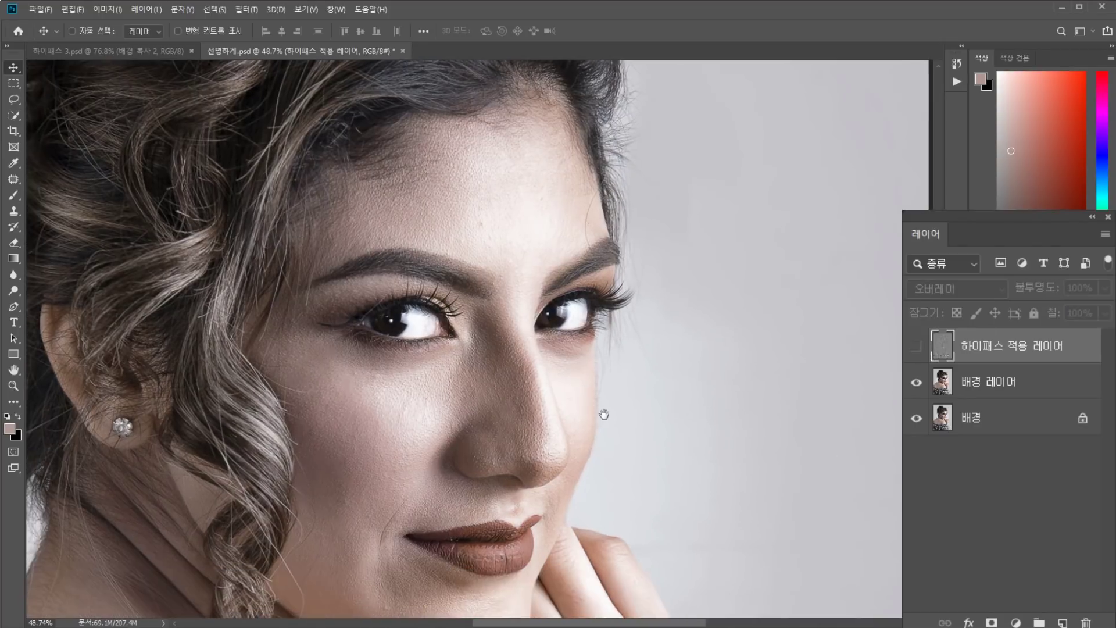
{"action": "left_click", "coordinate": [918, 347]}
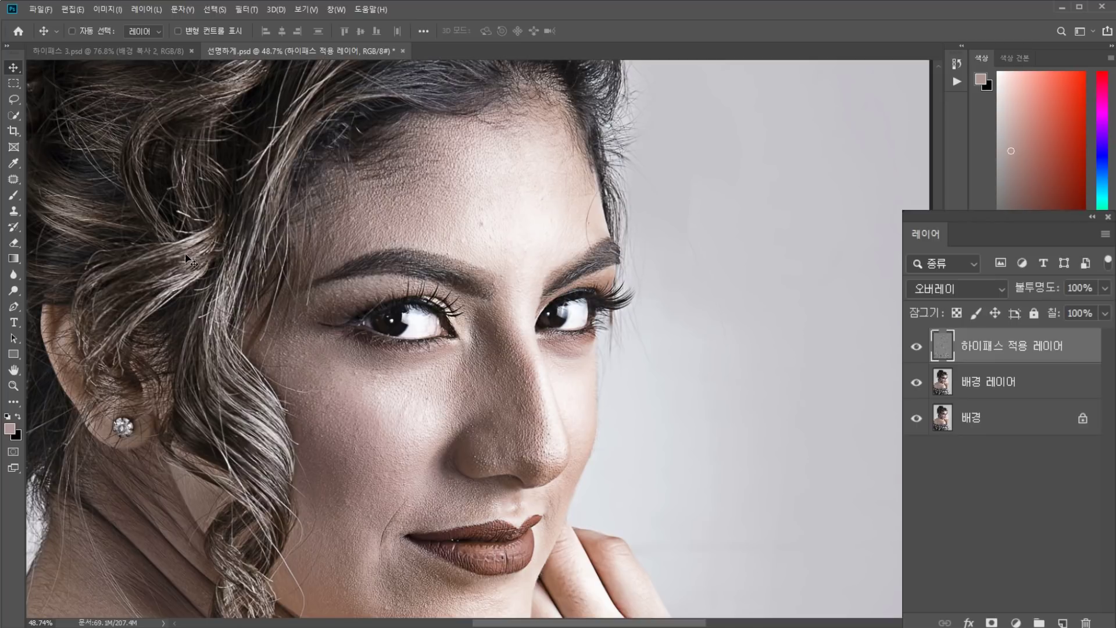
{"action": "left_click", "coordinate": [917, 349]}
{"action": "left_click", "coordinate": [917, 348]}
{"action": "left_click", "coordinate": [918, 350]}
{"action": "left_click", "coordinate": [918, 348]}
Examine the sharpened skin texture, eyes and hair at several magnifications
{"action": "scroll", "coordinate": [447, 456], "scroll_direction": "down", "scroll_amount": 4}
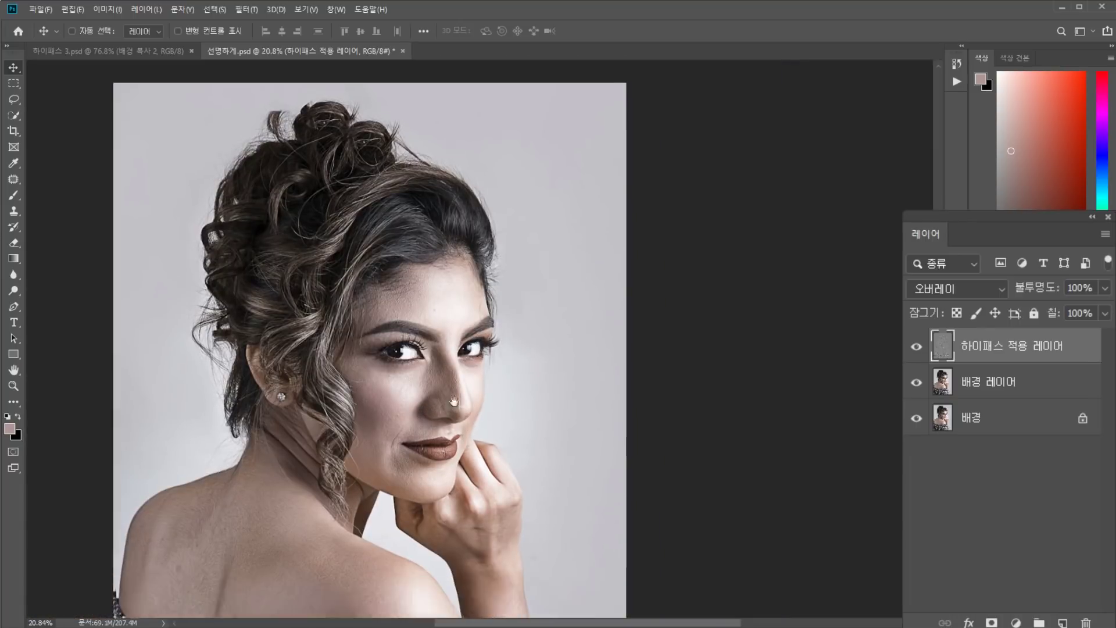
{"action": "left_click_drag", "start_coordinate": [455, 401], "coordinate": [411, 369]}
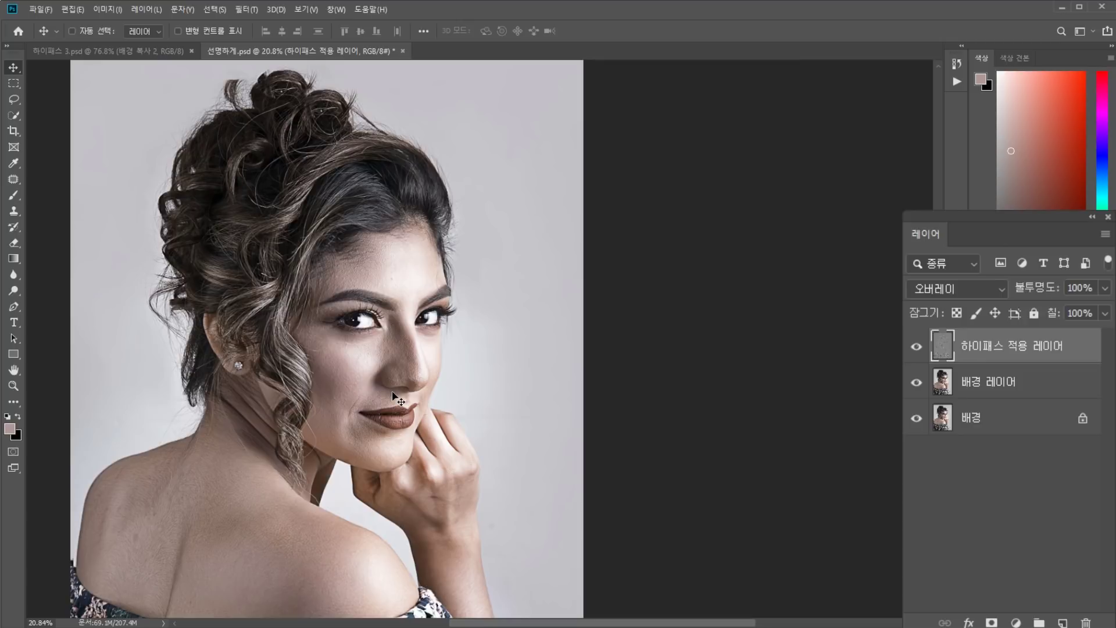
{"action": "scroll", "coordinate": [397, 400], "scroll_direction": "up", "scroll_amount": 4}
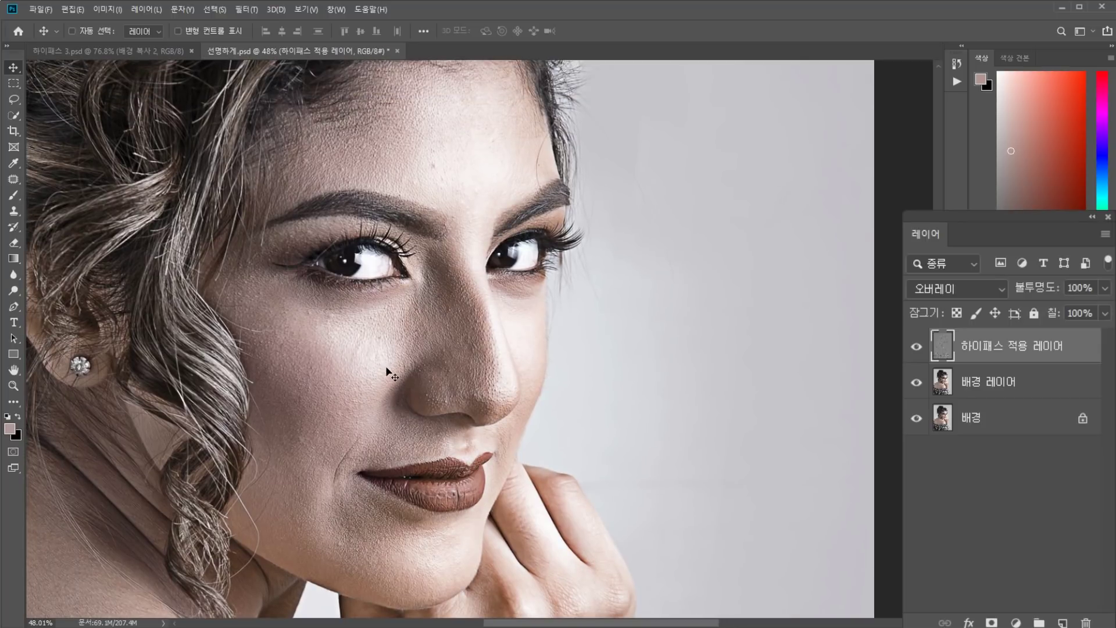
{"action": "scroll", "coordinate": [387, 372], "scroll_direction": "up", "scroll_amount": 3}
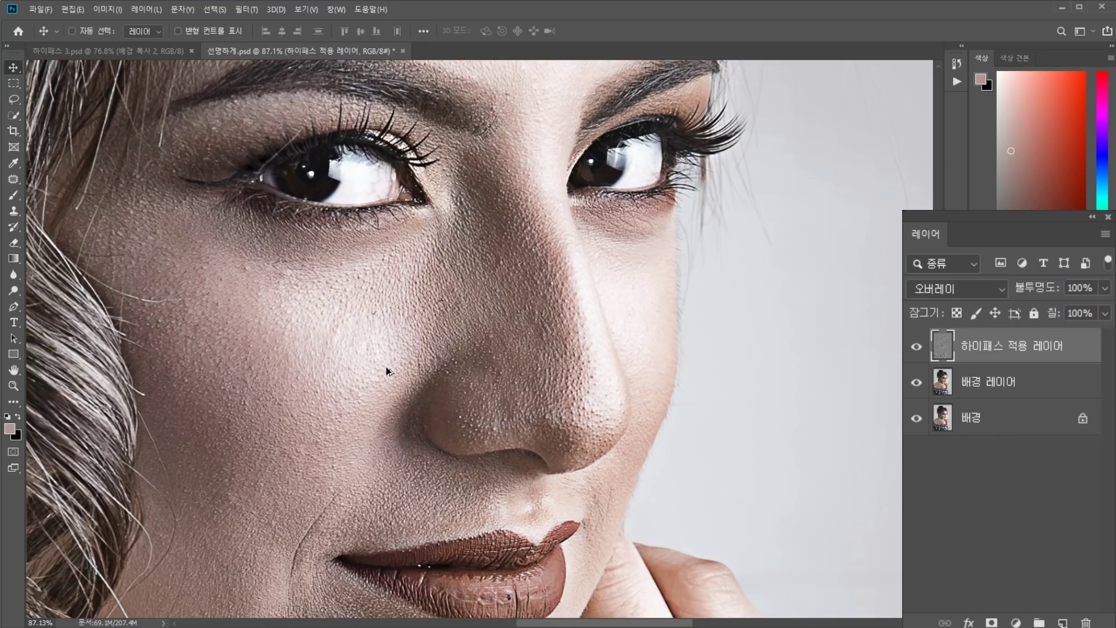
{"action": "scroll", "coordinate": [387, 368], "scroll_direction": "down", "scroll_amount": 3}
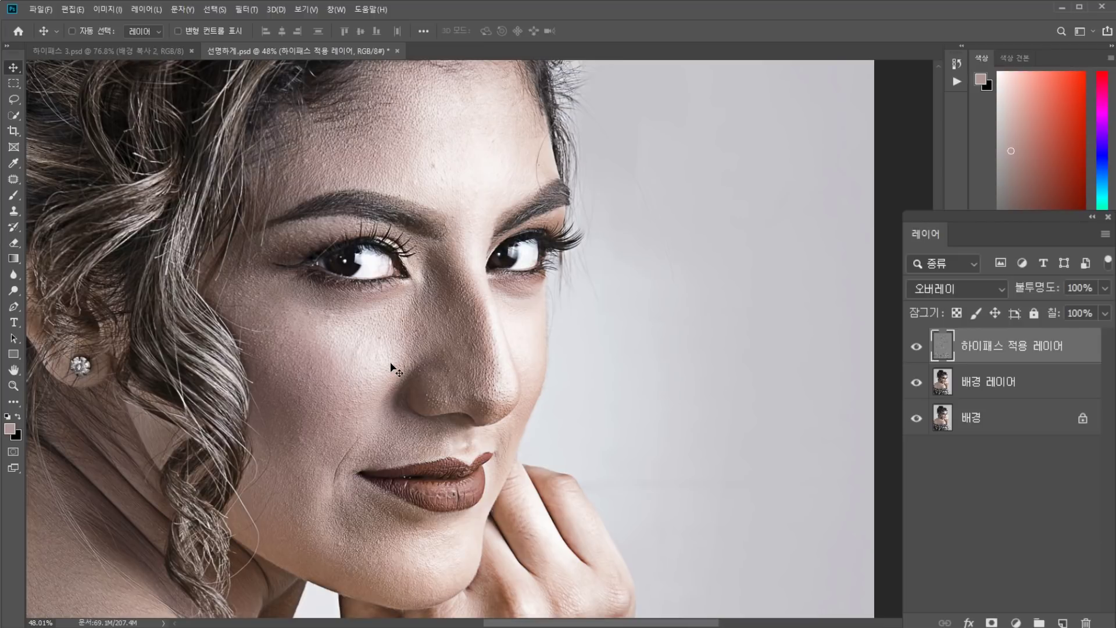
{"action": "scroll", "coordinate": [391, 365], "scroll_direction": "down", "scroll_amount": 2}
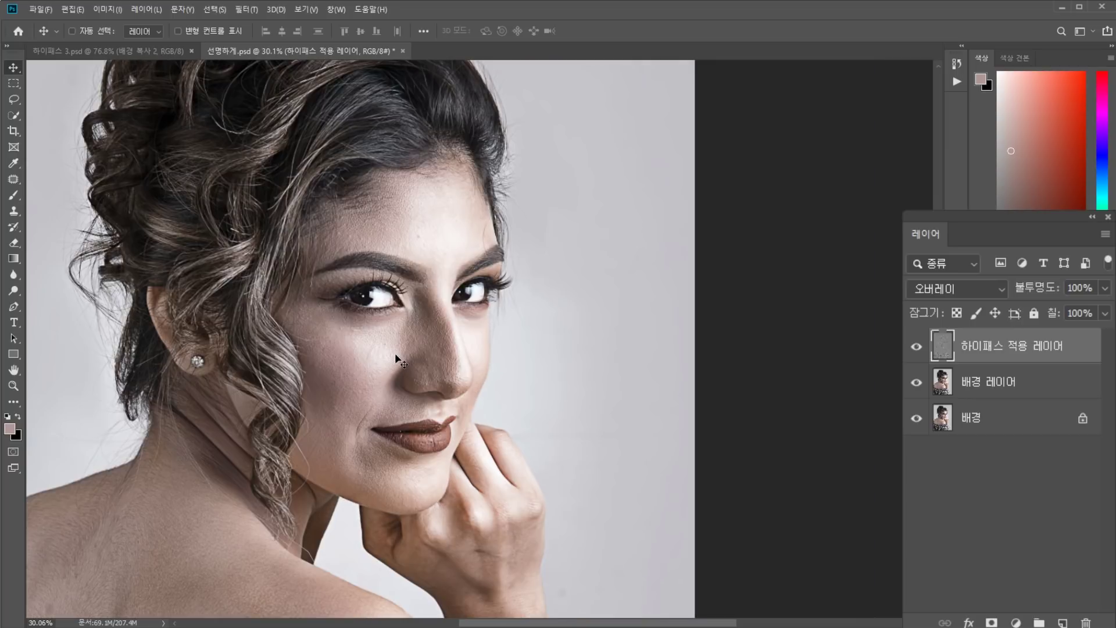
{"action": "left_click_drag", "start_coordinate": [401, 362], "coordinate": [380, 399]}
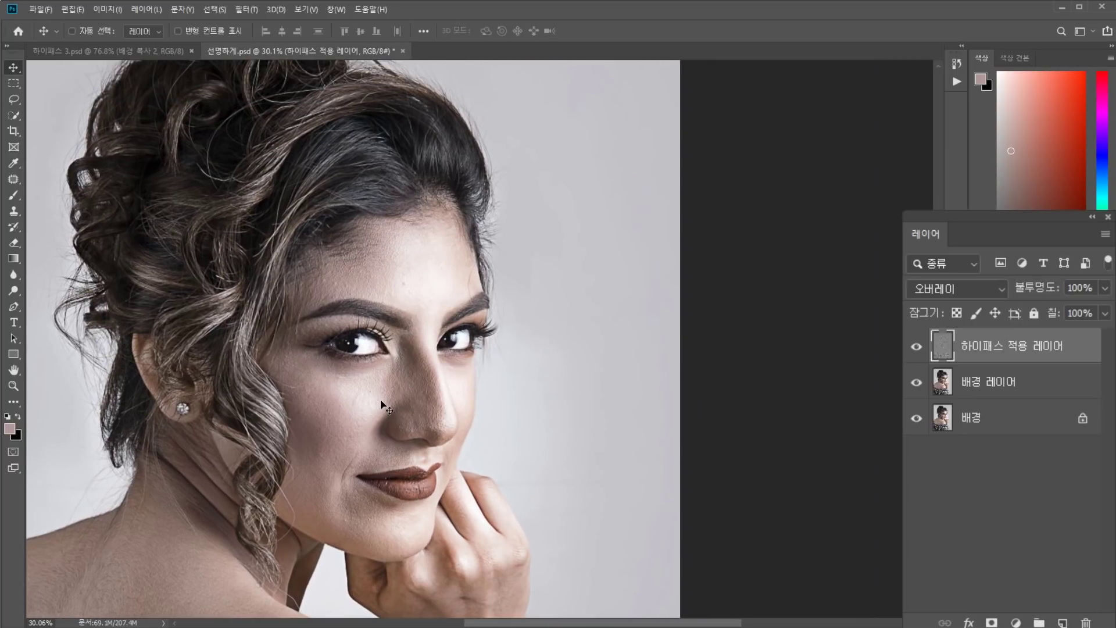
Duplicate 하이패스 적용 레이어 to strengthen the sharpening
{"action": "left_click", "coordinate": [944, 391]}
{"action": "left_click", "coordinate": [950, 355]}
{"action": "key", "text": "ctrl"}
{"action": "key", "text": "ctrl+j"}
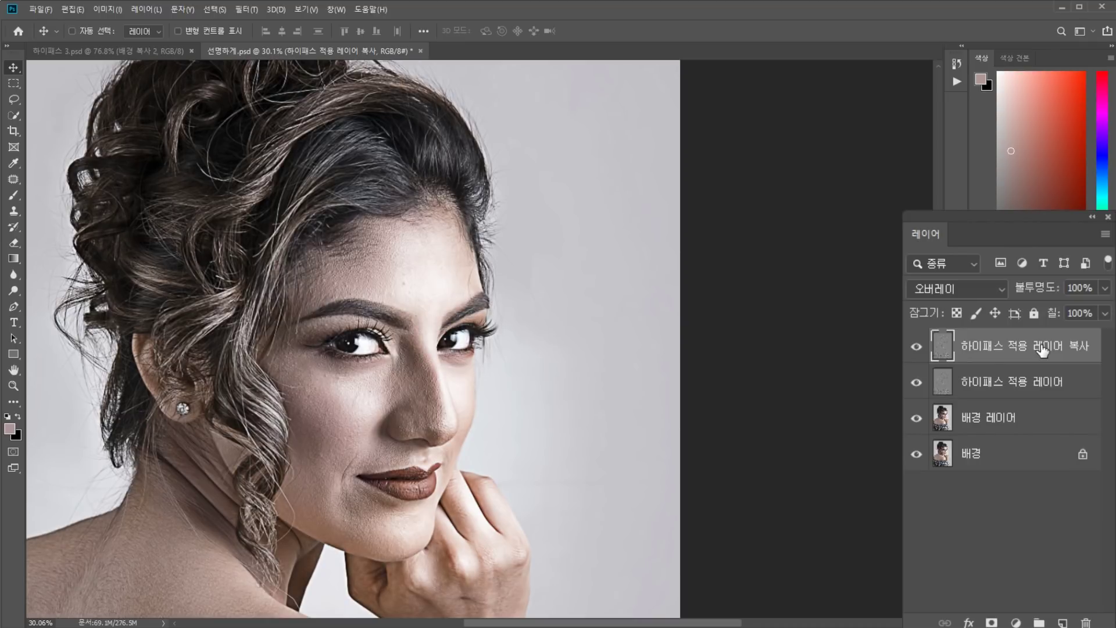
Rename the duplicated layer 하이패스 적용 레이어 복사 to 하이패스 선명 적용
{"action": "double_click", "coordinate": [1042, 347]}
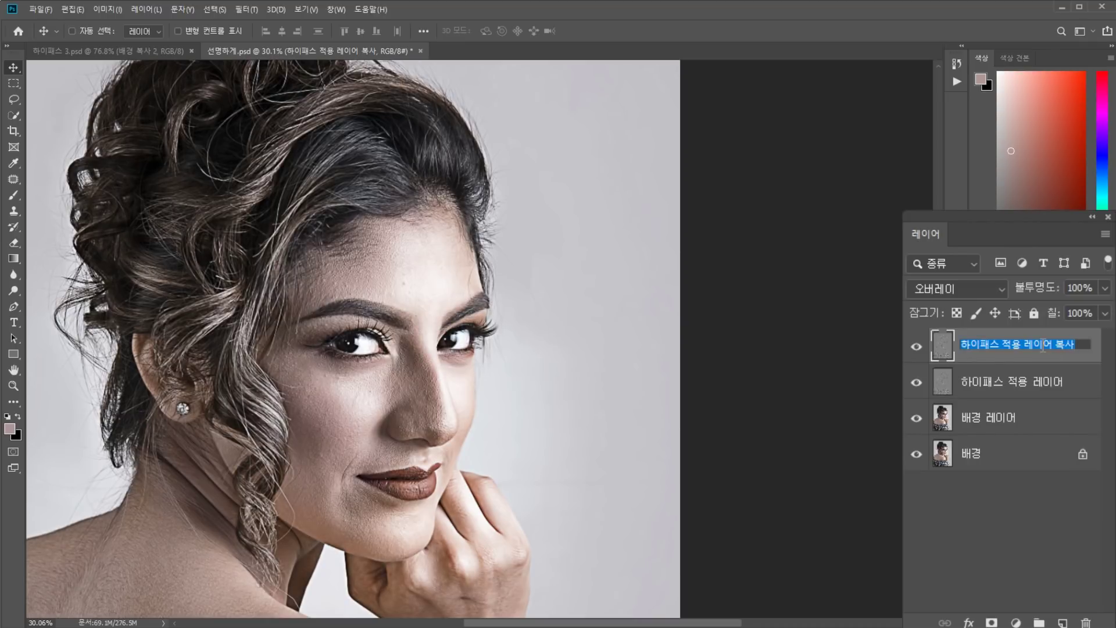
{"action": "key", "text": "Right"}
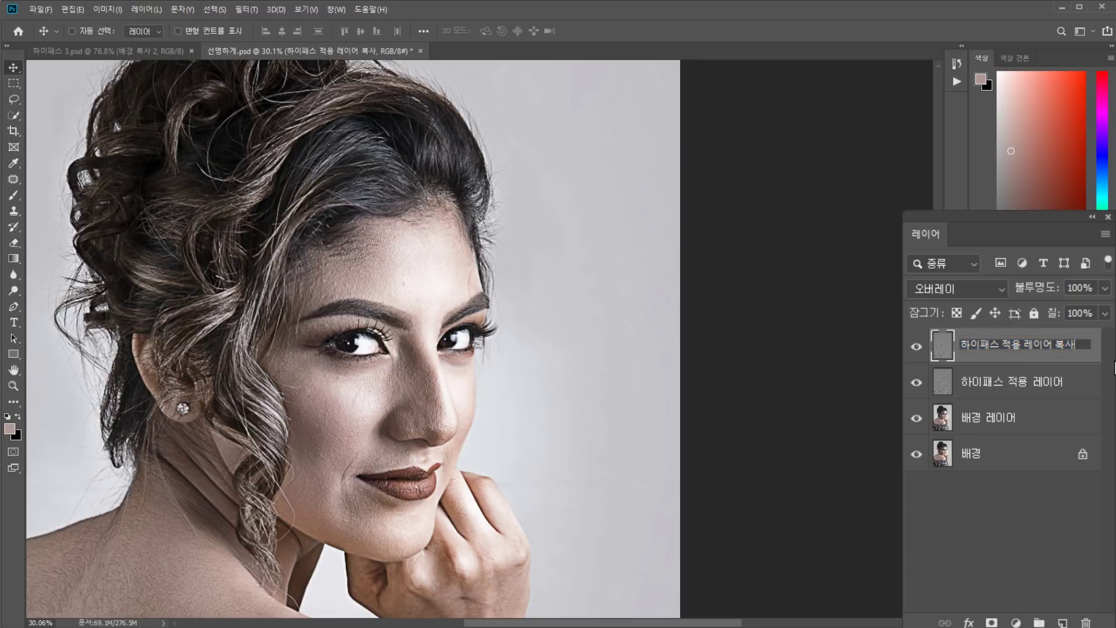
{"action": "key", "text": "Left"}
{"action": "key", "text": "Left"}
{"action": "key", "text": "Left"}
{"action": "key", "text": "Left"}
{"action": "key", "text": "Left"}
{"action": "key", "text": "Left"}
{"action": "key", "text": "Left"}
{"action": "type", "text": "선ㅁ"}
{"action": "type", "text": "명"}
{"action": "key", "text": "Delete"}
{"action": "key", "text": "Delete"}
{"action": "key", "text": "Delete"}
{"action": "key", "text": "Delete"}
{"action": "key", "text": "Delete"}
{"action": "key", "text": "Delete"}
{"action": "key", "text": "Delete"}
{"action": "key", "text": "Return"}
Rename the original 하이패스 적용 레이어 to 하이패스 흐림 적용
{"action": "double_click", "coordinate": [1018, 400]}
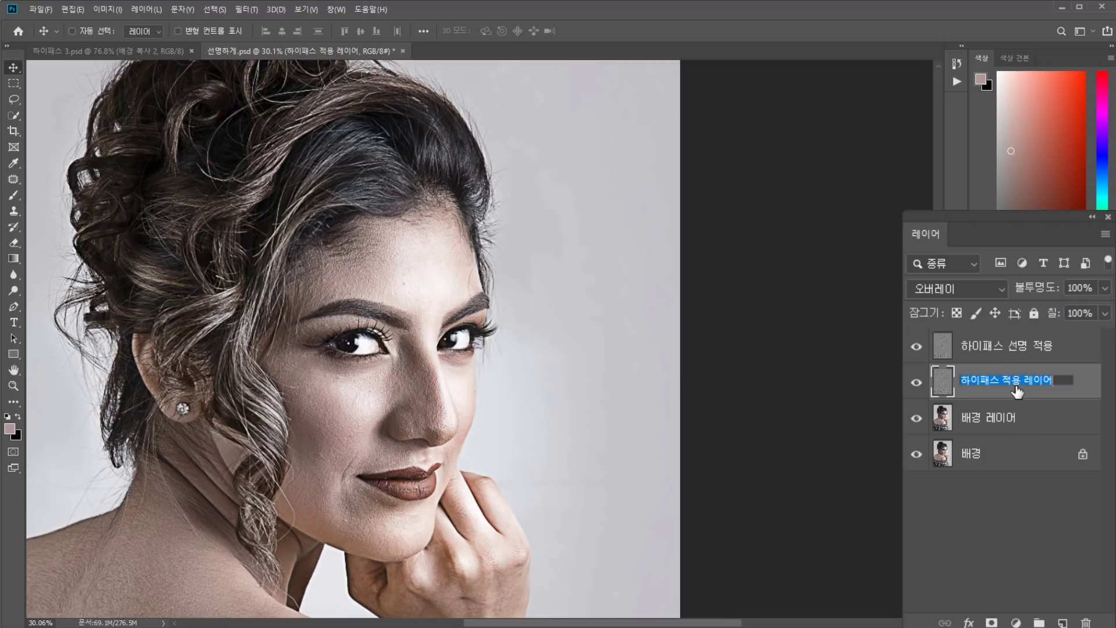
{"action": "key", "text": "Right"}
{"action": "key", "text": "BackSpace"}
{"action": "key", "text": "BackSpace"}
{"action": "key", "text": "BackSpace"}
{"action": "key", "text": "BackSpace"}
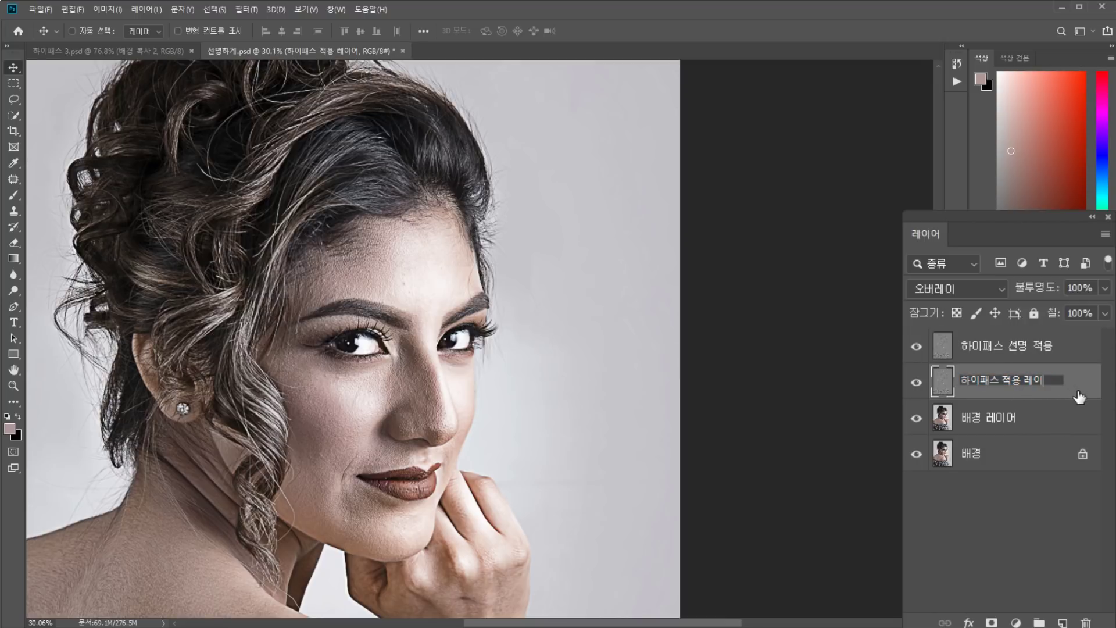
{"action": "type", "text": "흐림"}
{"action": "key", "text": "Return"}
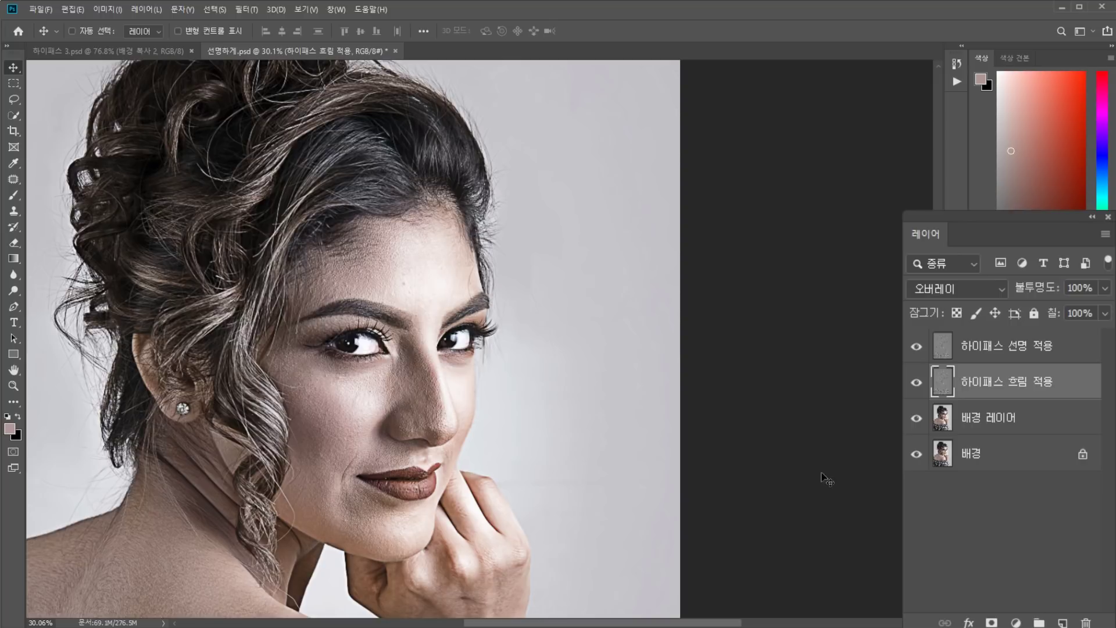
Hide 하이패스 흐림 적용 and add a black layer mask to the visible 하이패스 선명 적용 layer
{"action": "left_click", "coordinate": [917, 382]}
{"action": "left_click", "coordinate": [917, 346]}
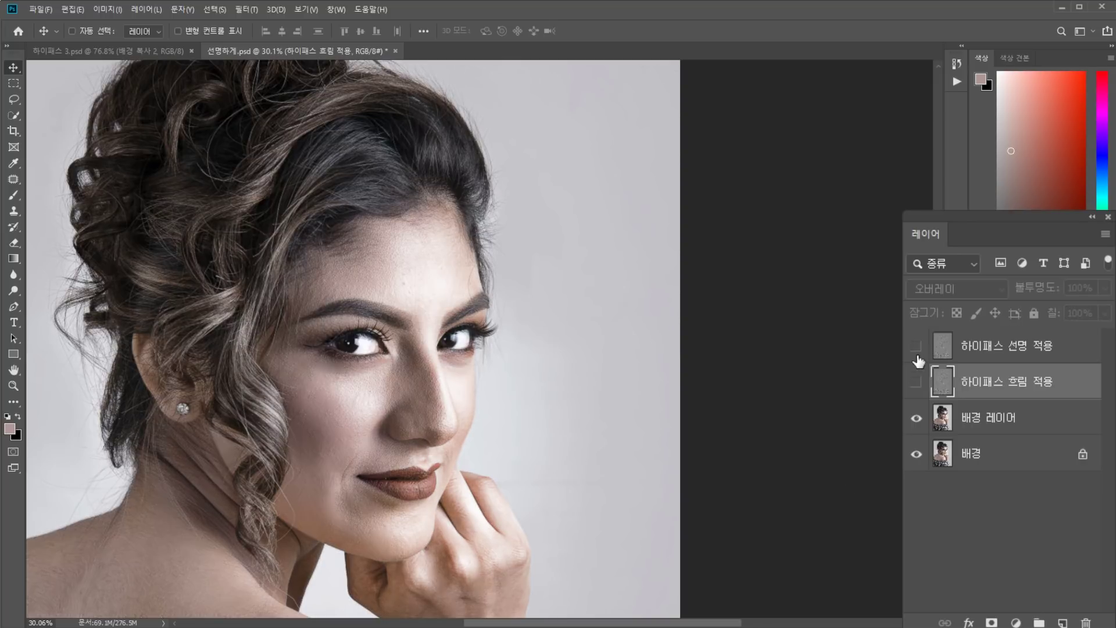
{"action": "left_click", "coordinate": [1003, 348]}
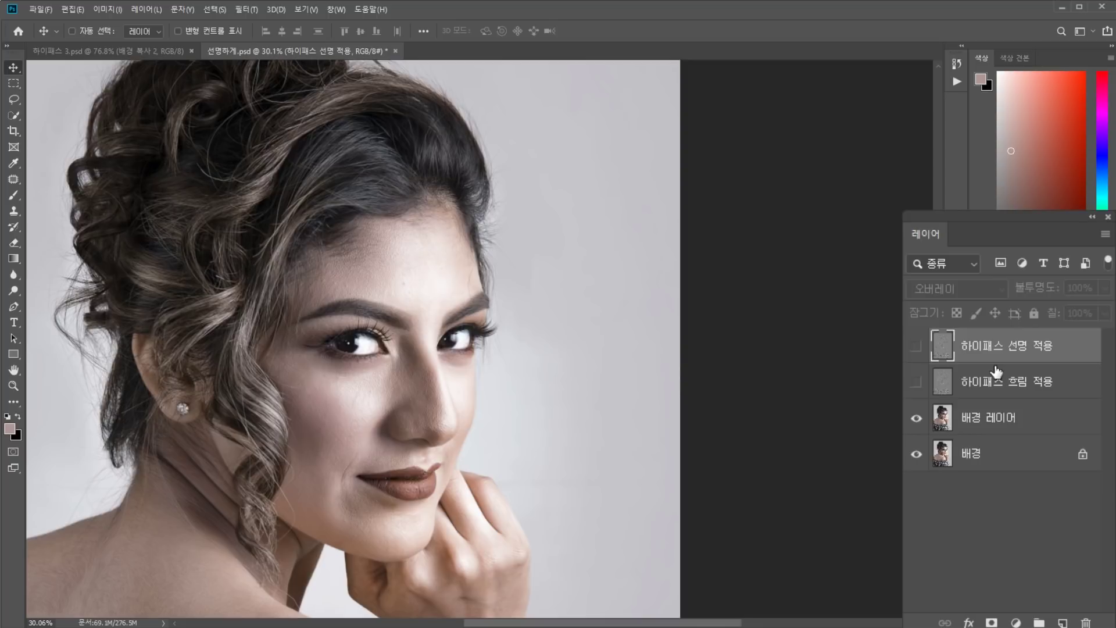
{"action": "left_click", "coordinate": [917, 347]}
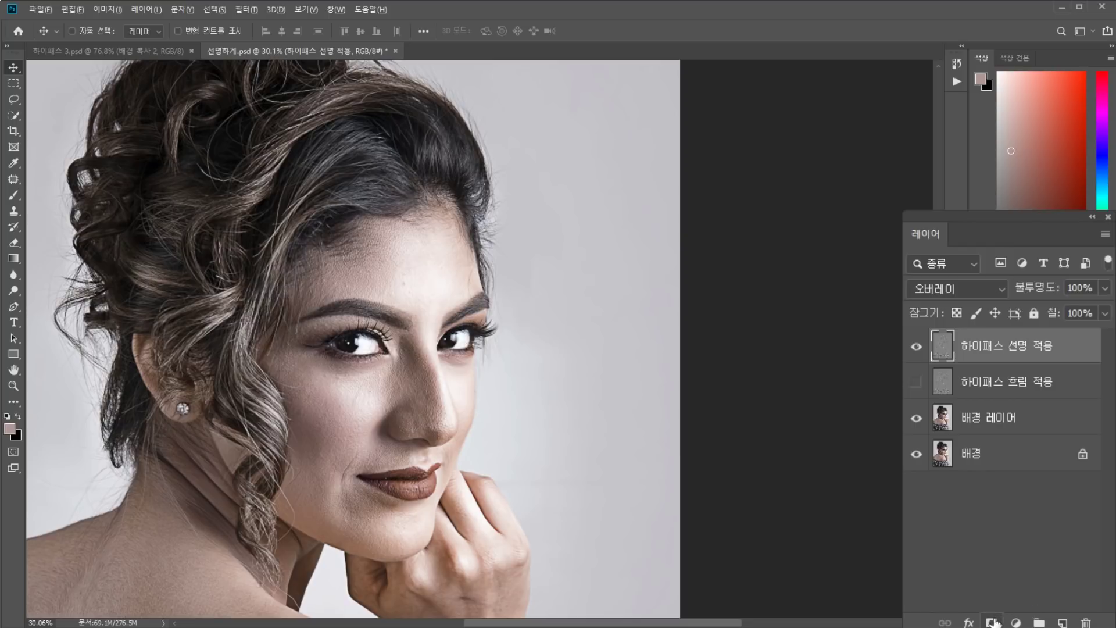
{"action": "left_click", "coordinate": [993, 622], "text": "alt"}
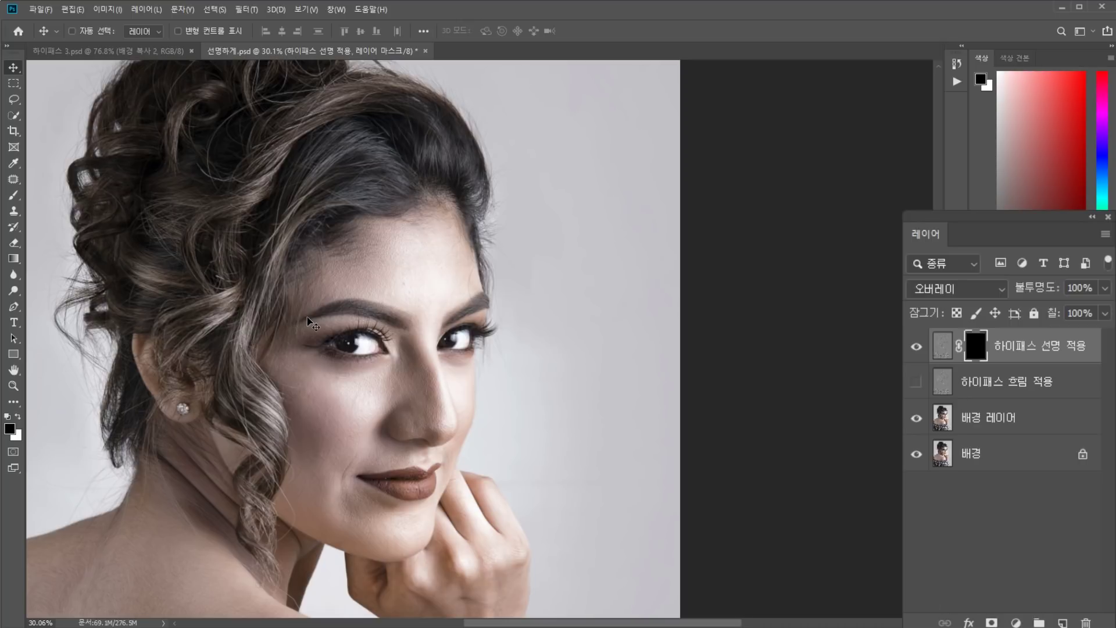
Paint the black mask white with a small Brush at 100% opacity over the eye, lashes and eyebrow nearer the hair curls
{"action": "key", "text": "b"}
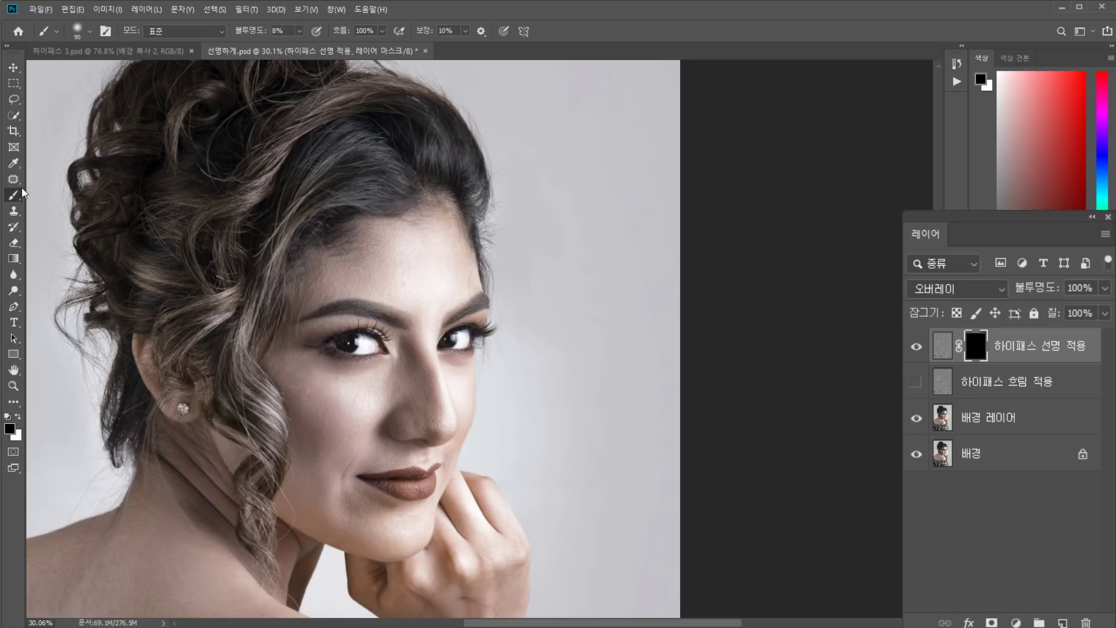
{"action": "key", "text": "x"}
{"action": "key", "text": "Return"}
{"action": "left_click_drag", "start_coordinate": [279, 321], "coordinate": [404, 328]}
{"action": "left_click_drag", "start_coordinate": [360, 435], "coordinate": [405, 403]}
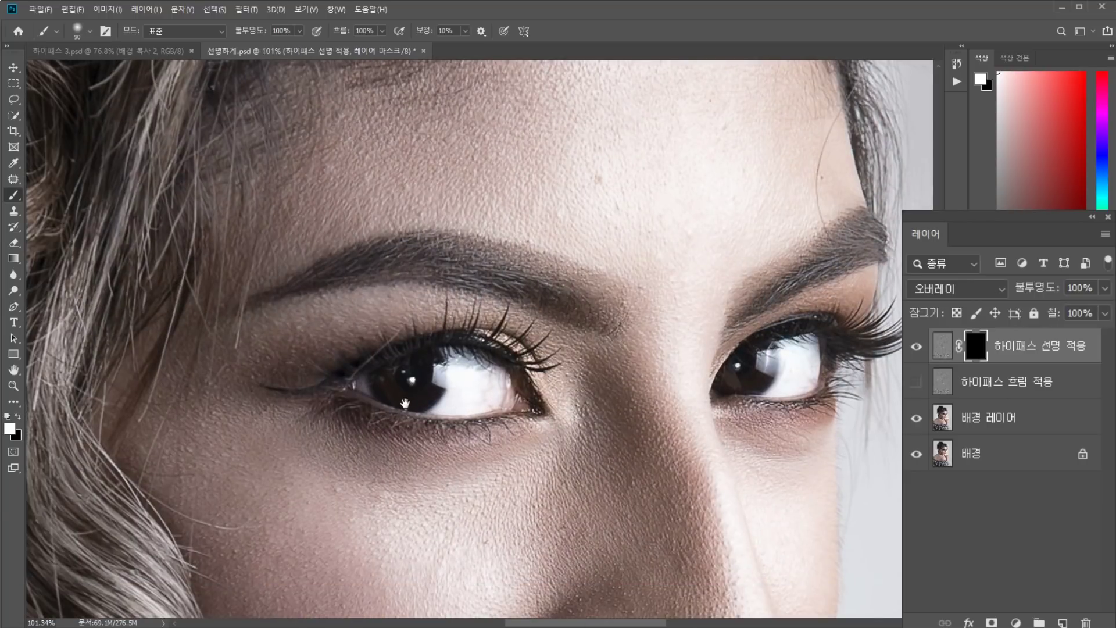
{"action": "key", "text": "bracketleft"}
{"action": "key", "text": "bracketleft"}
{"action": "key", "text": "bracketleft"}
{"action": "key", "text": "bracketleft"}
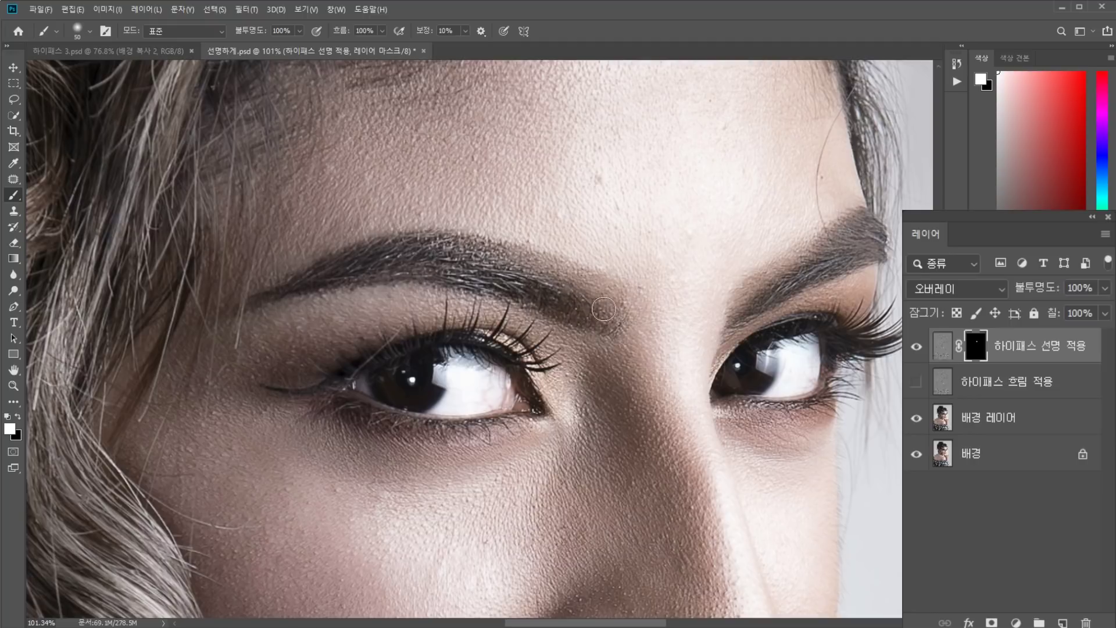
{"action": "key", "text": "bracketleft"}
{"action": "mouse_move", "coordinate": [279, 386]}
{"action": "left_mouse_down"}
{"action": "mouse_move", "coordinate": [352, 385]}
{"action": "mouse_move", "coordinate": [349, 399]}
{"action": "mouse_move", "coordinate": [418, 426]}
{"action": "mouse_move", "coordinate": [544, 423]}
{"action": "mouse_move", "coordinate": [520, 359]}
{"action": "mouse_move", "coordinate": [496, 348]}
{"action": "mouse_move", "coordinate": [416, 345]}
{"action": "mouse_move", "coordinate": [359, 368]}
{"action": "mouse_move", "coordinate": [425, 369]}
{"action": "mouse_move", "coordinate": [395, 367]}
{"action": "mouse_move", "coordinate": [466, 349]}
{"action": "mouse_move", "coordinate": [378, 380]}
{"action": "mouse_move", "coordinate": [478, 381]}
{"action": "mouse_move", "coordinate": [416, 386]}
{"action": "mouse_move", "coordinate": [532, 402]}
{"action": "mouse_move", "coordinate": [529, 375]}
{"action": "mouse_move", "coordinate": [550, 350]}
{"action": "mouse_move", "coordinate": [500, 322]}
{"action": "mouse_move", "coordinate": [404, 331]}
{"action": "mouse_move", "coordinate": [341, 369]}
{"action": "left_mouse_up"}
{"action": "scroll", "coordinate": [337, 375], "scroll_direction": "down", "scroll_amount": 1}
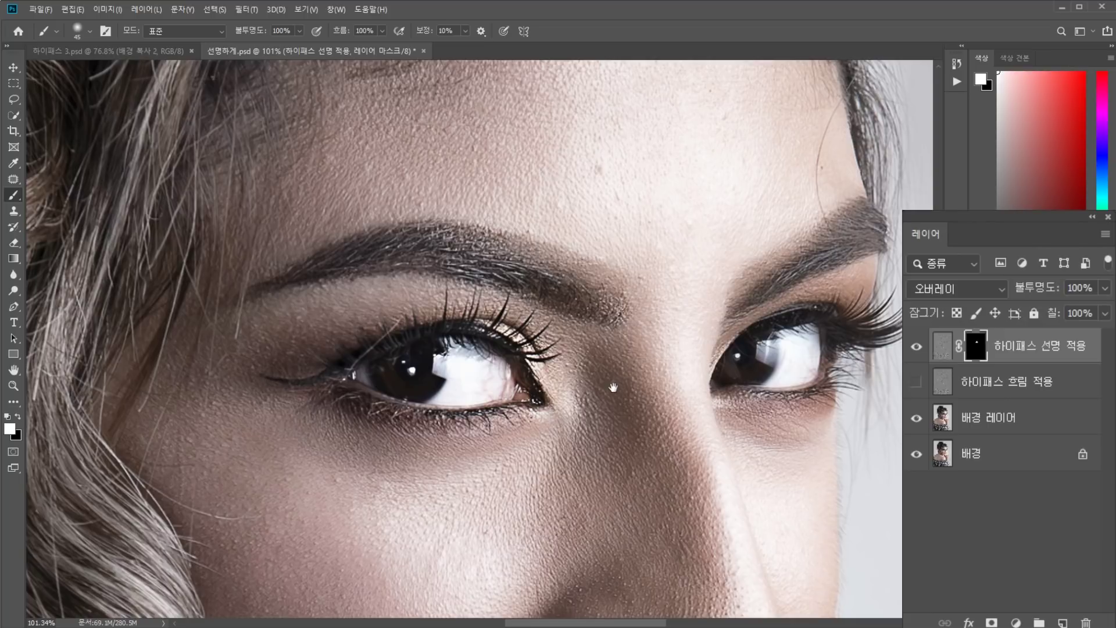
Paint white on the mask over the other eye and its lashes to reveal the sharpening there
{"action": "mouse_move", "coordinate": [614, 387]}
{"action": "left_mouse_down"}
{"action": "mouse_move", "coordinate": [378, 406]}
{"action": "mouse_move", "coordinate": [516, 419]}
{"action": "left_mouse_up"}
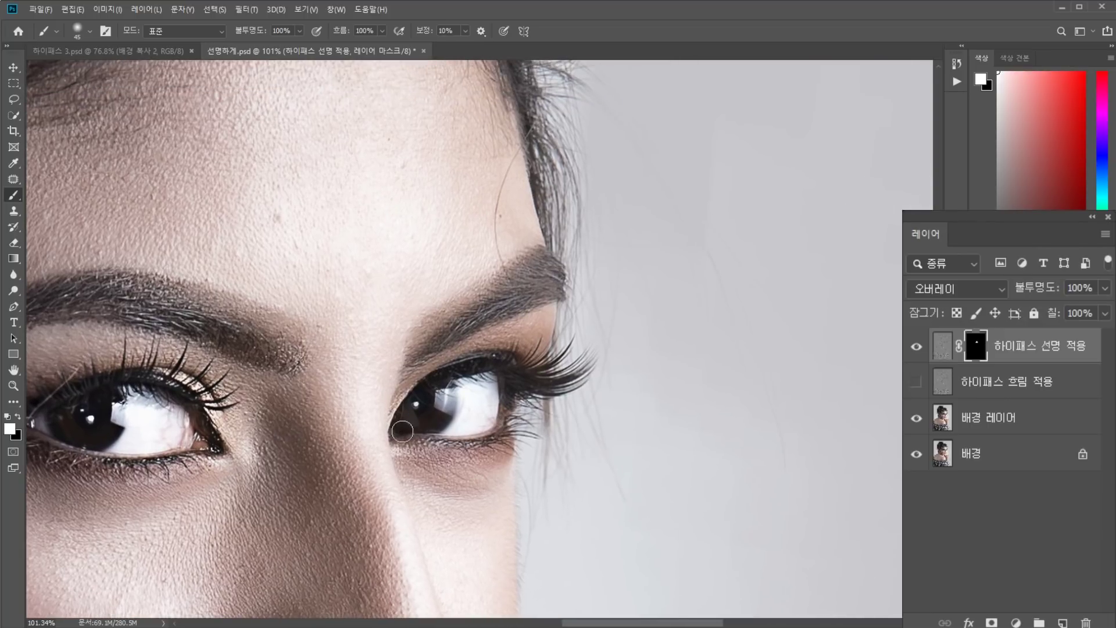
{"action": "mouse_move", "coordinate": [404, 431]}
{"action": "left_mouse_down"}
{"action": "mouse_move", "coordinate": [478, 438]}
{"action": "mouse_move", "coordinate": [509, 424]}
{"action": "left_mouse_up"}
{"action": "mouse_move", "coordinate": [512, 378]}
{"action": "left_mouse_down"}
{"action": "mouse_move", "coordinate": [554, 385]}
{"action": "mouse_move", "coordinate": [537, 387]}
{"action": "mouse_move", "coordinate": [579, 370]}
{"action": "mouse_move", "coordinate": [556, 379]}
{"action": "mouse_move", "coordinate": [572, 350]}
{"action": "mouse_move", "coordinate": [543, 354]}
{"action": "mouse_move", "coordinate": [425, 399]}
{"action": "mouse_move", "coordinate": [496, 436]}
{"action": "left_mouse_up"}
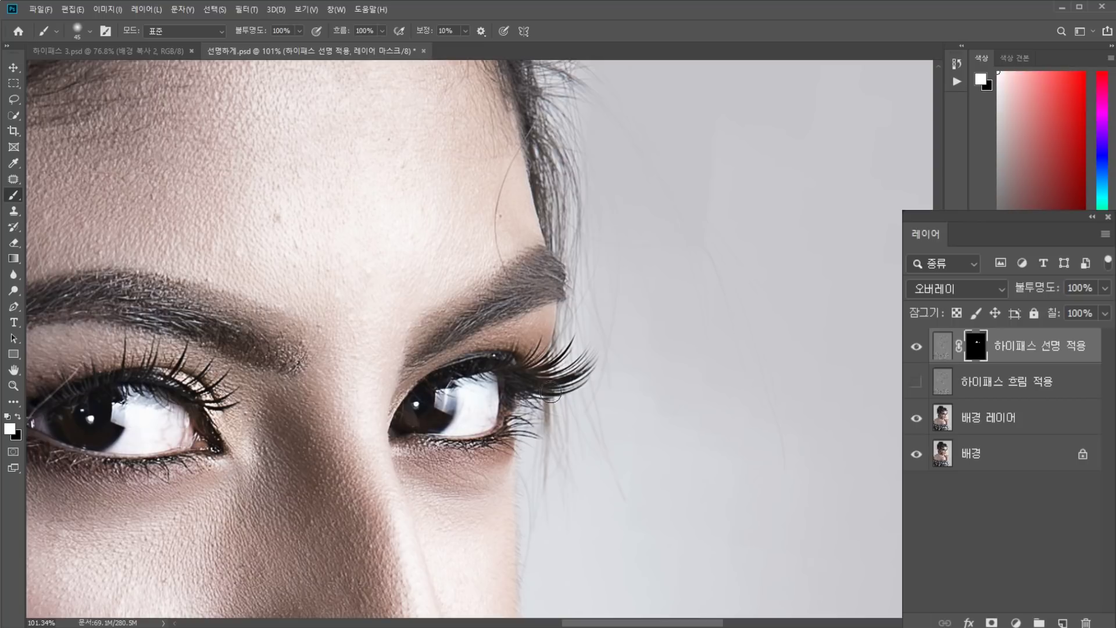
Reveal the sharpening over the lips by painting the mask white, and reduce the brush size to 20
{"action": "key", "text": "space"}
{"action": "left_click_drag", "start_coordinate": [356, 498], "coordinate": [347, 347]}
{"action": "left_click_drag", "start_coordinate": [424, 585], "coordinate": [512, 321]}
{"action": "mouse_move", "coordinate": [349, 415]}
{"action": "left_mouse_down"}
{"action": "mouse_move", "coordinate": [368, 435]}
{"action": "mouse_move", "coordinate": [309, 418]}
{"action": "mouse_move", "coordinate": [337, 433]}
{"action": "mouse_move", "coordinate": [317, 432]}
{"action": "mouse_move", "coordinate": [386, 449]}
{"action": "mouse_move", "coordinate": [388, 461]}
{"action": "mouse_move", "coordinate": [475, 459]}
{"action": "mouse_move", "coordinate": [509, 364]}
{"action": "mouse_move", "coordinate": [485, 395]}
{"action": "mouse_move", "coordinate": [452, 398]}
{"action": "mouse_move", "coordinate": [437, 386]}
{"action": "mouse_move", "coordinate": [379, 407]}
{"action": "mouse_move", "coordinate": [439, 381]}
{"action": "mouse_move", "coordinate": [475, 395]}
{"action": "mouse_move", "coordinate": [439, 400]}
{"action": "mouse_move", "coordinate": [436, 386]}
{"action": "mouse_move", "coordinate": [286, 404]}
{"action": "mouse_move", "coordinate": [330, 413]}
{"action": "mouse_move", "coordinate": [373, 447]}
{"action": "left_mouse_up"}
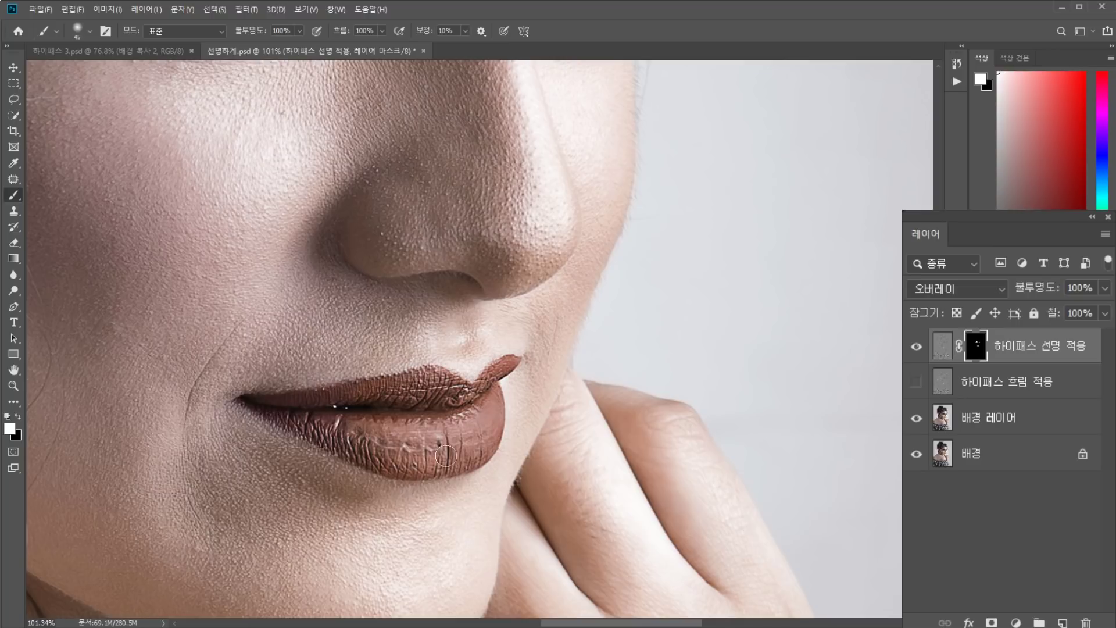
{"action": "left_click_drag", "start_coordinate": [498, 351], "coordinate": [460, 495]}
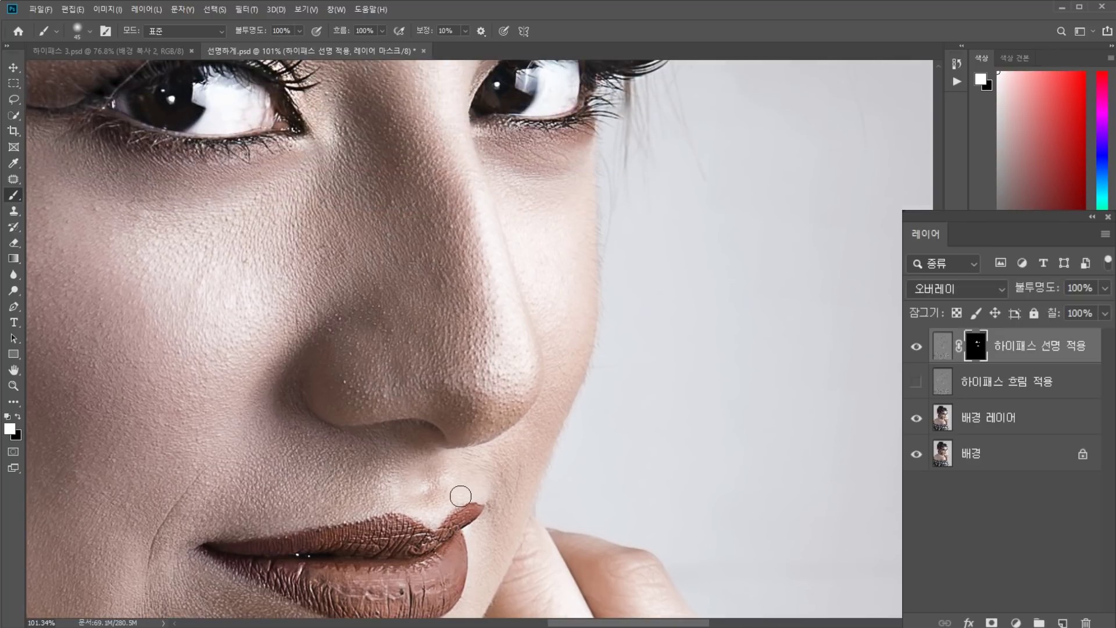
{"action": "key", "text": "bracketleft"}
{"action": "key", "text": "bracketleft"}
{"action": "key", "text": "bracketleft"}
{"action": "key", "text": "bracketleft"}
{"action": "key", "text": "bracketleft"}
{"action": "mouse_move", "coordinate": [489, 183]}
{"action": "left_mouse_down"}
{"action": "mouse_move", "coordinate": [521, 319]}
{"action": "mouse_move", "coordinate": [518, 294]}
{"action": "mouse_move", "coordinate": [543, 360]}
{"action": "mouse_move", "coordinate": [522, 422]}
{"action": "mouse_move", "coordinate": [466, 450]}
{"action": "mouse_move", "coordinate": [449, 450]}
{"action": "mouse_move", "coordinate": [437, 423]}
{"action": "mouse_move", "coordinate": [419, 419]}
{"action": "mouse_move", "coordinate": [331, 423]}
{"action": "mouse_move", "coordinate": [304, 390]}
{"action": "mouse_move", "coordinate": [307, 354]}
{"action": "left_mouse_up"}
{"action": "scroll", "coordinate": [467, 385], "scroll_direction": "down", "scroll_amount": 5}
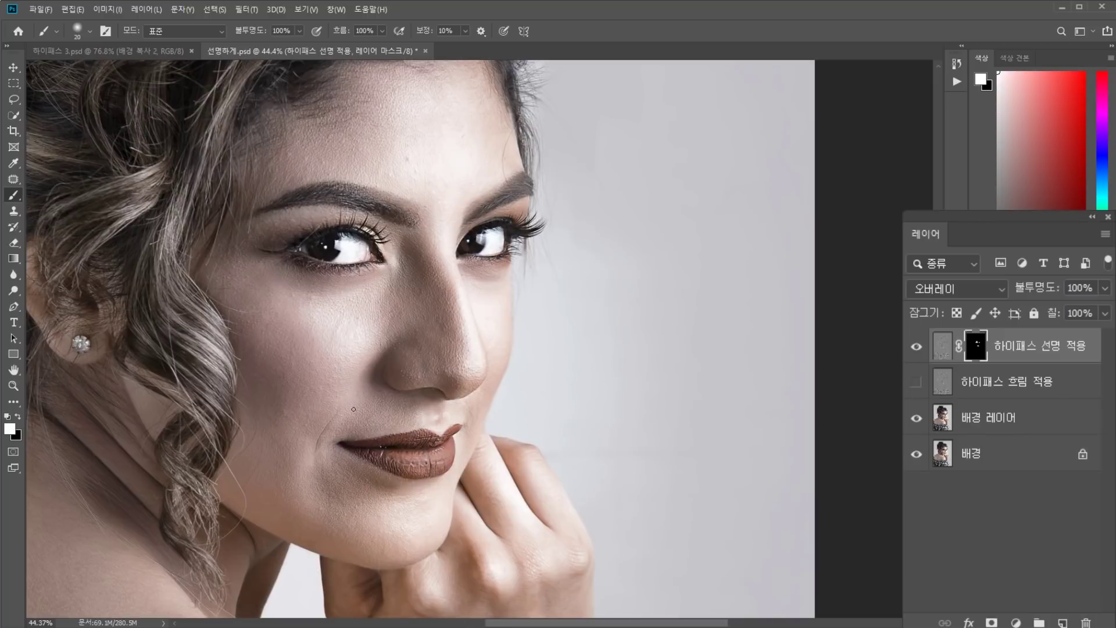
{"action": "left_click_drag", "start_coordinate": [353, 409], "coordinate": [404, 407]}
Compare the eyes and lips with the masked 하이패스 선명 적용 layer hidden and shown
{"action": "left_click", "coordinate": [916, 347]}
{"action": "left_click", "coordinate": [916, 347]}
{"action": "left_click", "coordinate": [917, 347]}
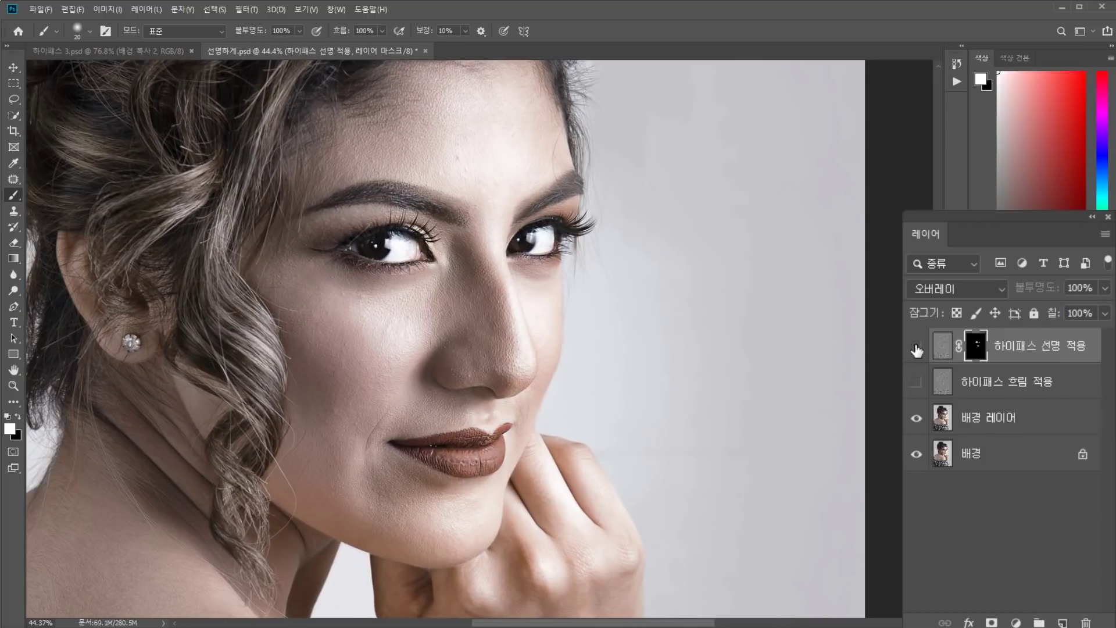
{"action": "left_click", "coordinate": [917, 348]}
{"action": "left_click", "coordinate": [917, 347]}
{"action": "left_click", "coordinate": [917, 348]}
{"action": "left_click", "coordinate": [917, 348]}
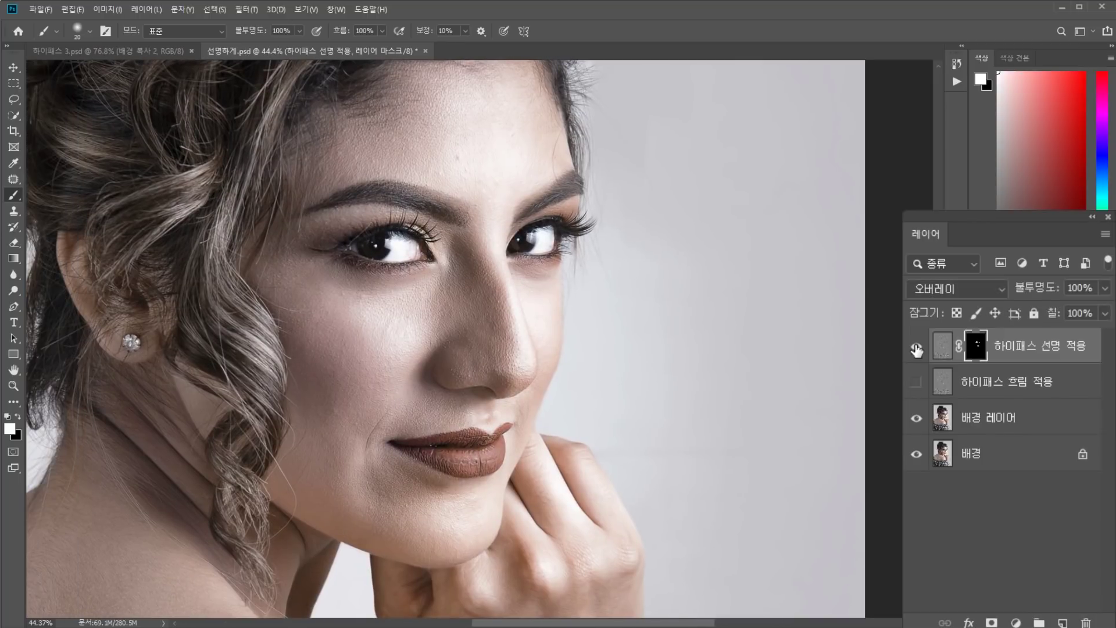
{"action": "left_click", "coordinate": [917, 348]}
{"action": "left_click", "coordinate": [917, 347]}
{"action": "left_click", "coordinate": [916, 347]}
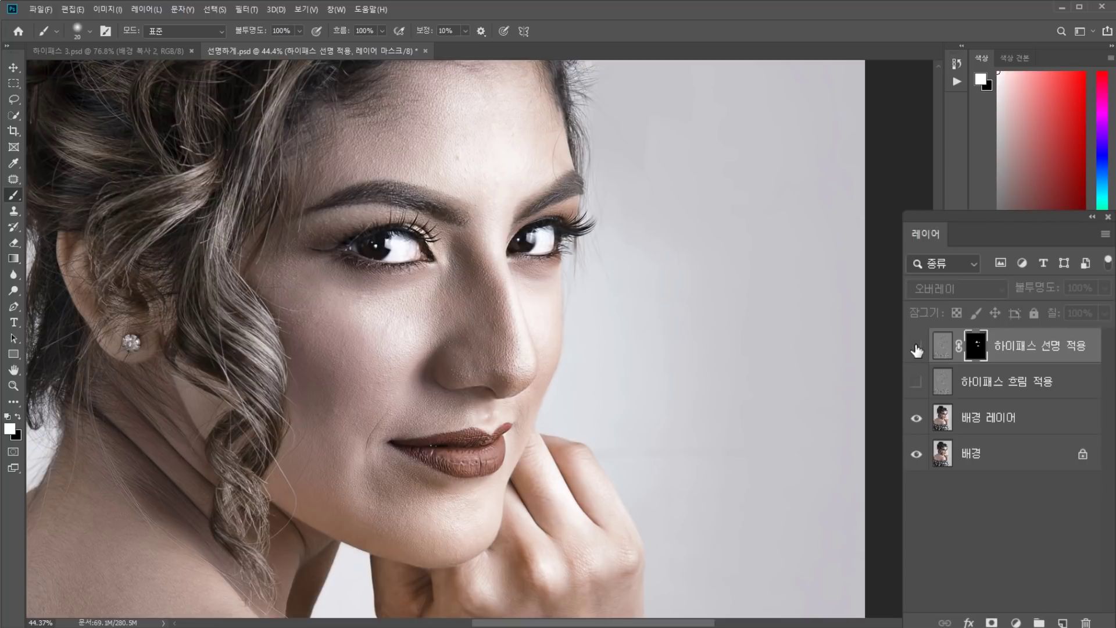
{"action": "left_click", "coordinate": [917, 348]}
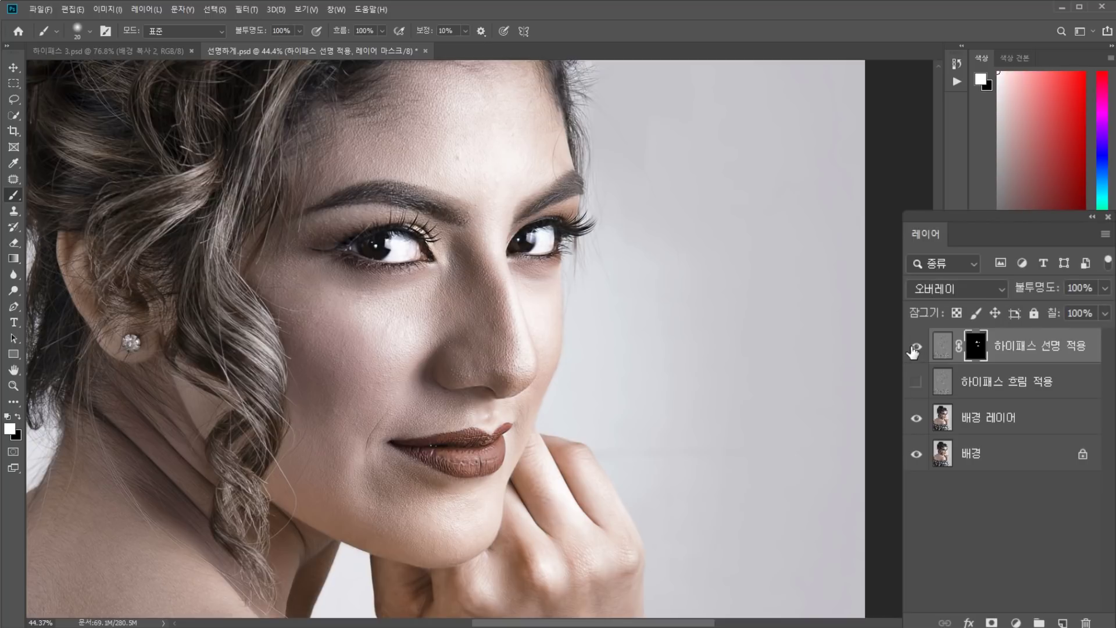
Hide 하이패스 선명 적용, then show and select the 하이패스 흐림 적용 layer
{"action": "left_click", "coordinate": [916, 347]}
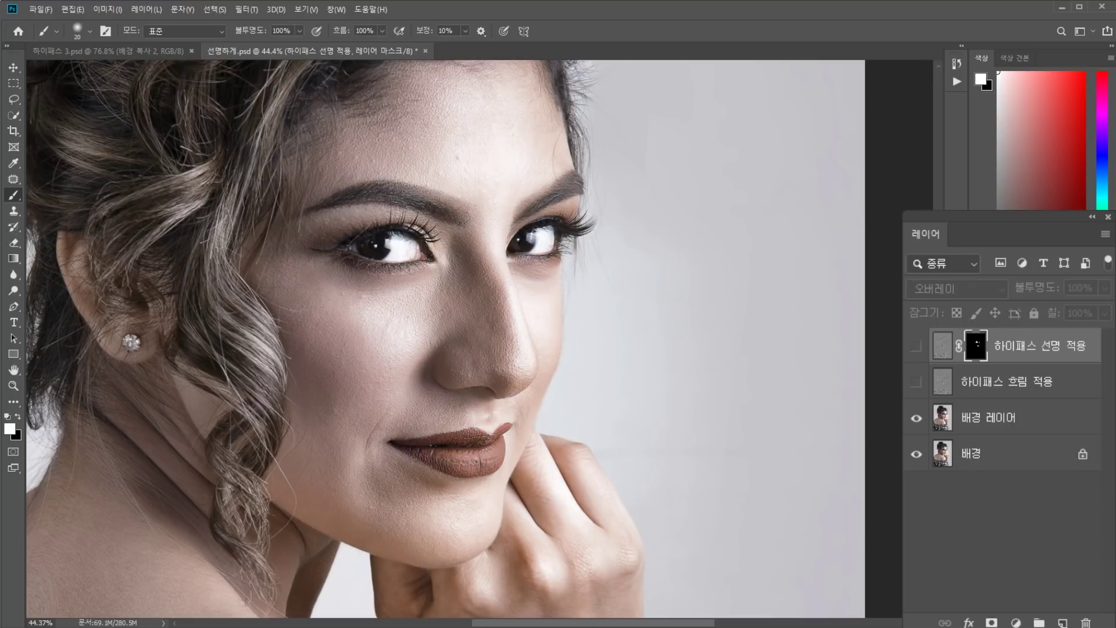
{"action": "left_click", "coordinate": [916, 383]}
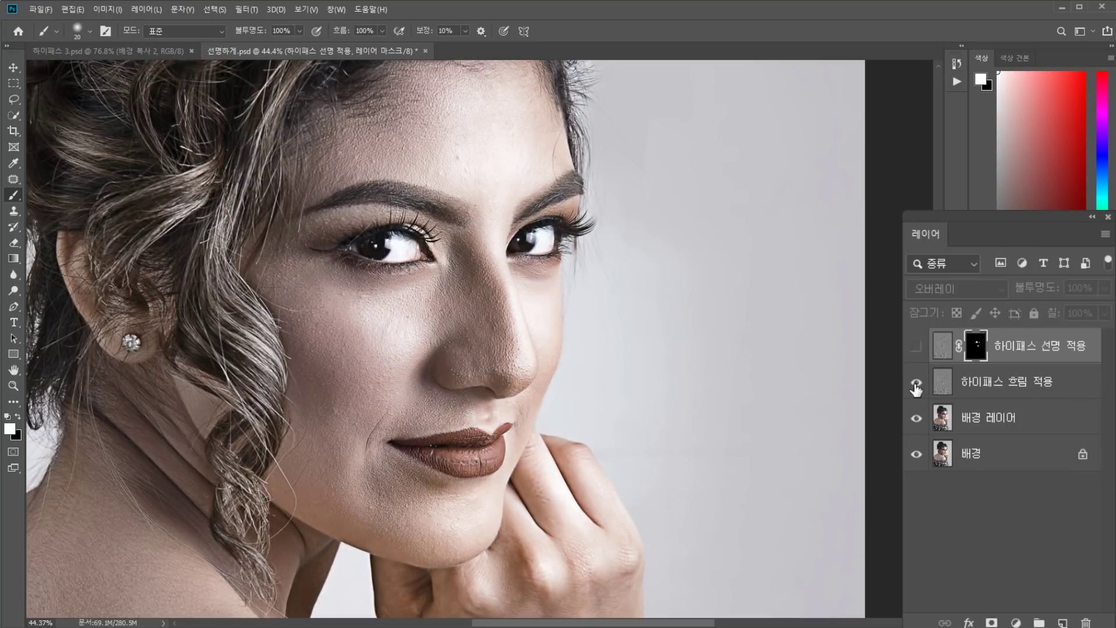
{"action": "left_click", "coordinate": [949, 376]}
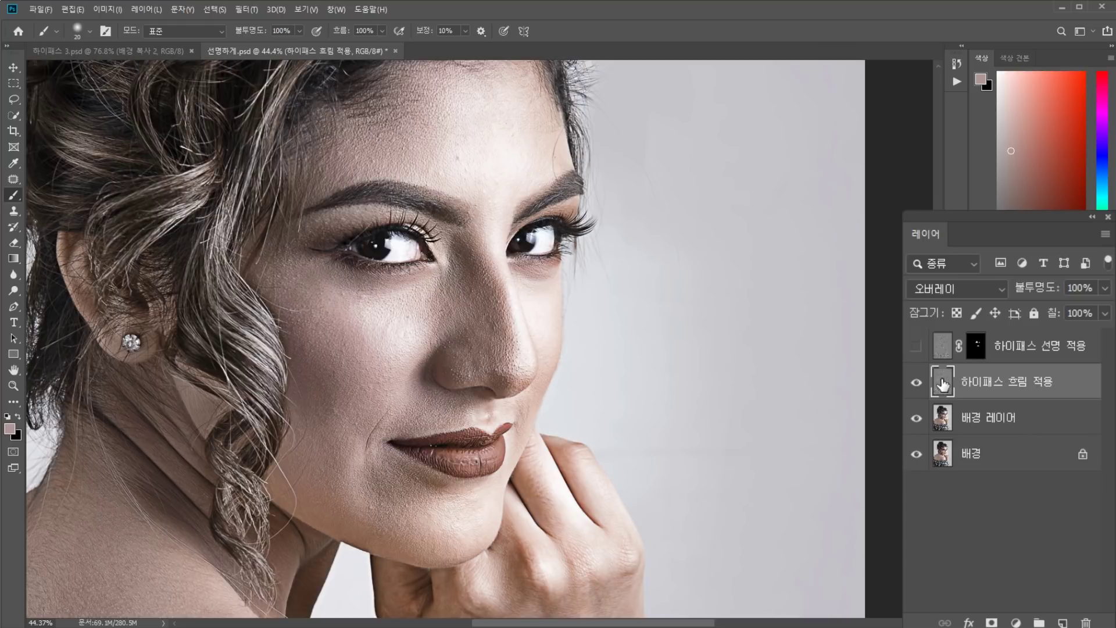
Invert the colours of the 하이패스 흐림 적용 layer to soften the portrait
{"action": "key", "text": "ctrl+i"}
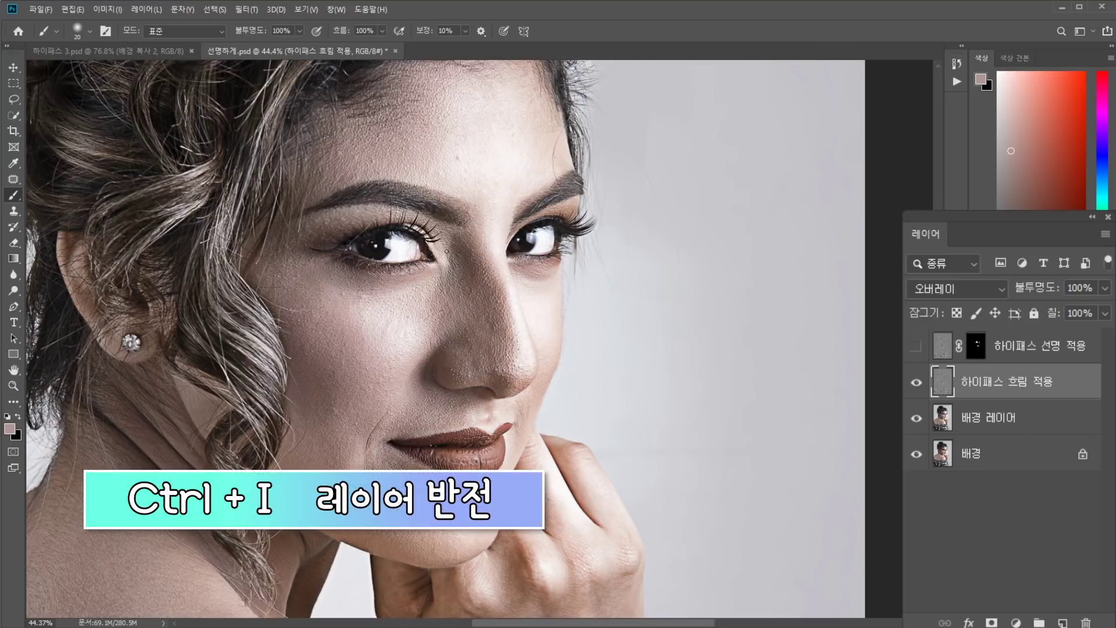
{"action": "left_click", "coordinate": [113, 9]}
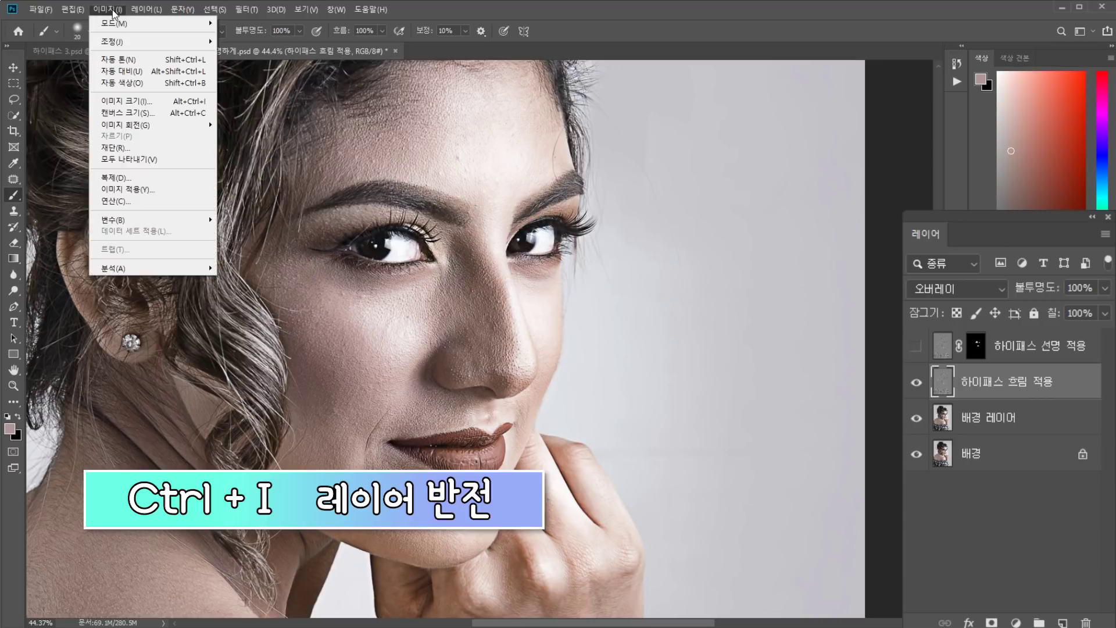
{"action": "mouse_move", "coordinate": [124, 43]}
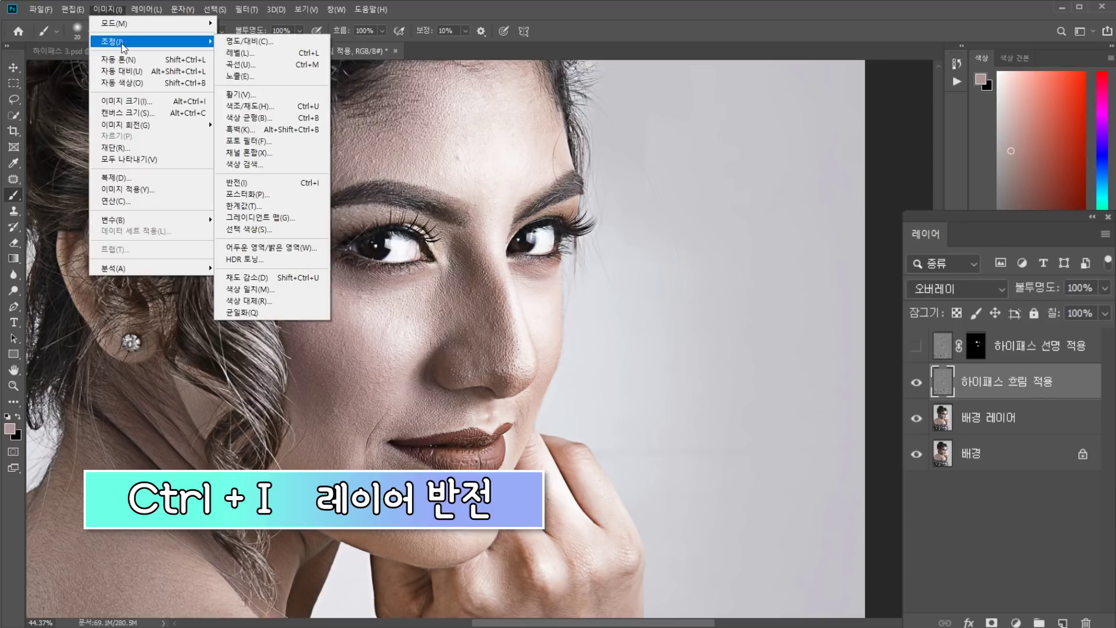
{"action": "left_click", "coordinate": [287, 183]}
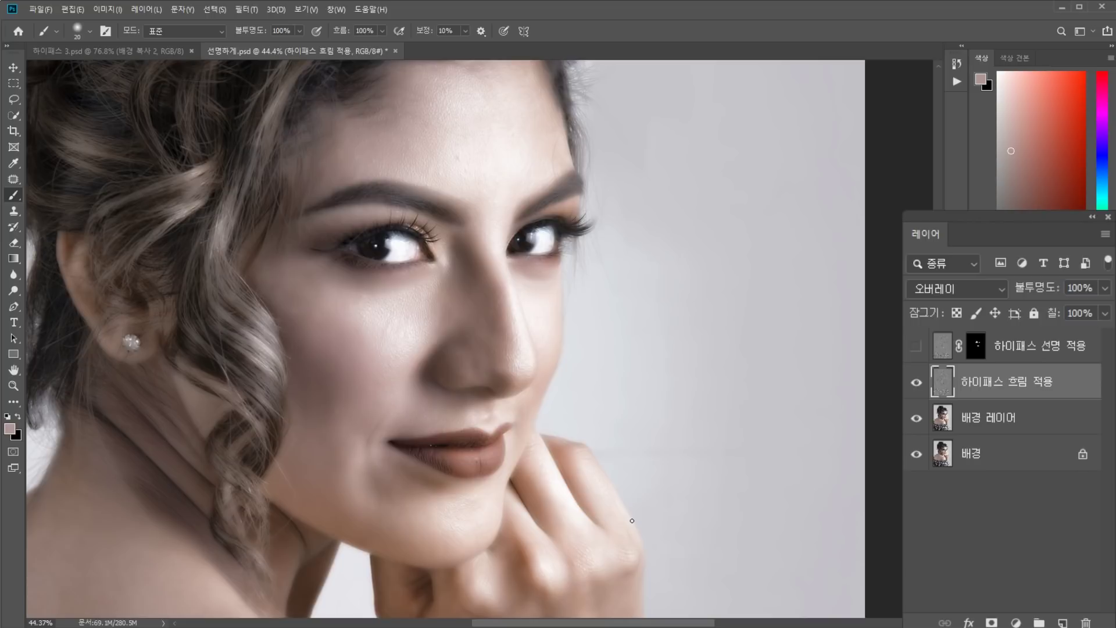
Compare the portrait with the inverted 하이패스 흐림 적용 layer hidden and shown, and undo the inversion
{"action": "left_click", "coordinate": [915, 387]}
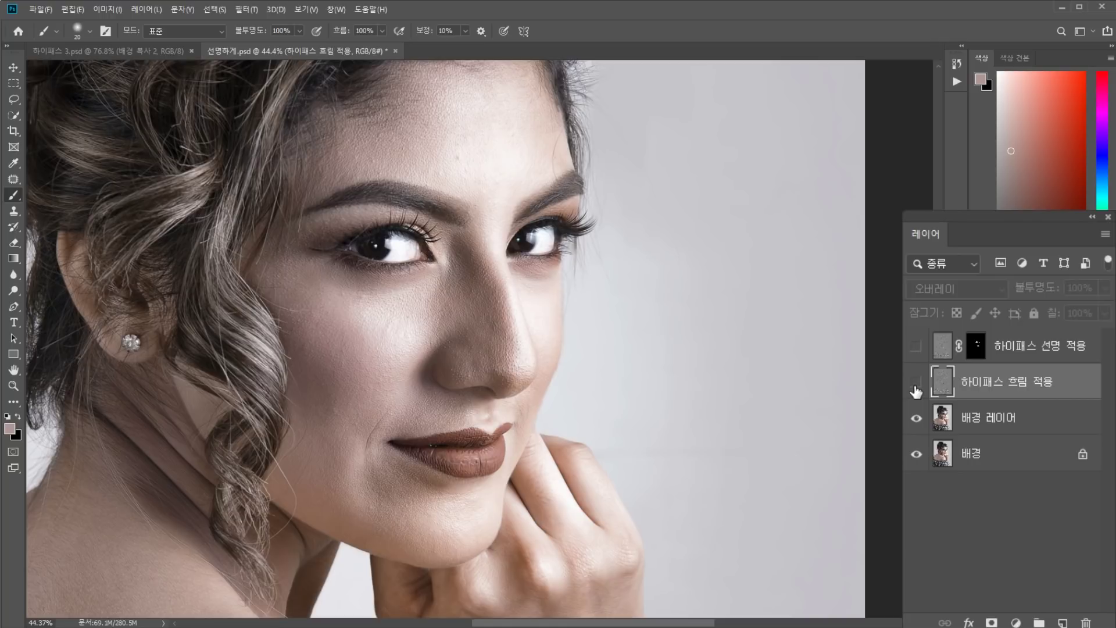
{"action": "left_click", "coordinate": [915, 388]}
{"action": "left_click", "coordinate": [915, 388]}
{"action": "left_click", "coordinate": [915, 388]}
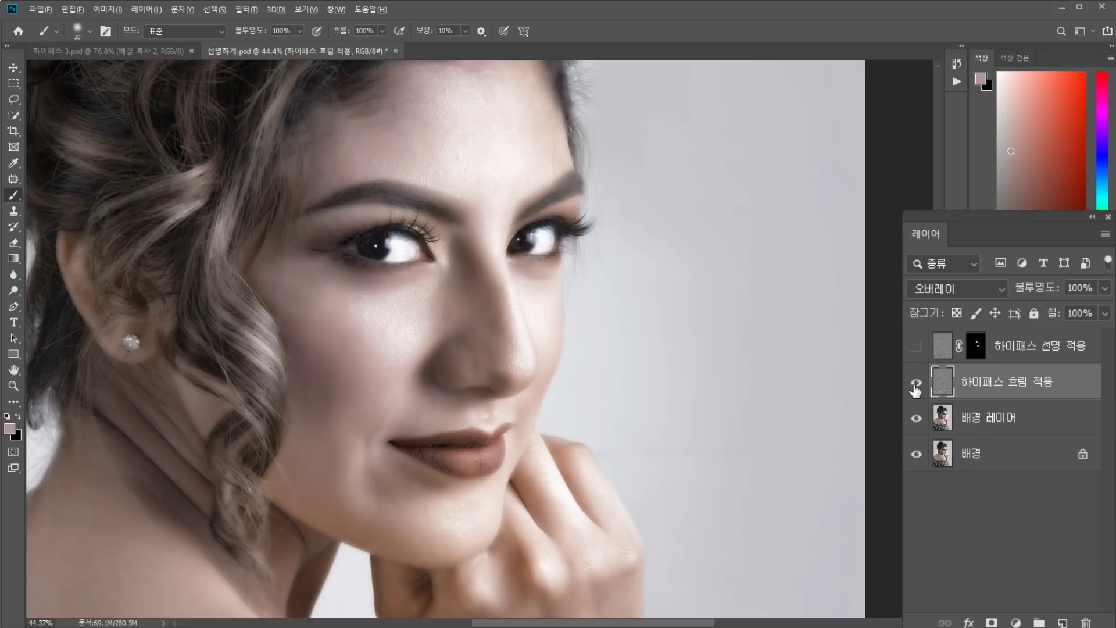
{"action": "left_click", "coordinate": [915, 388]}
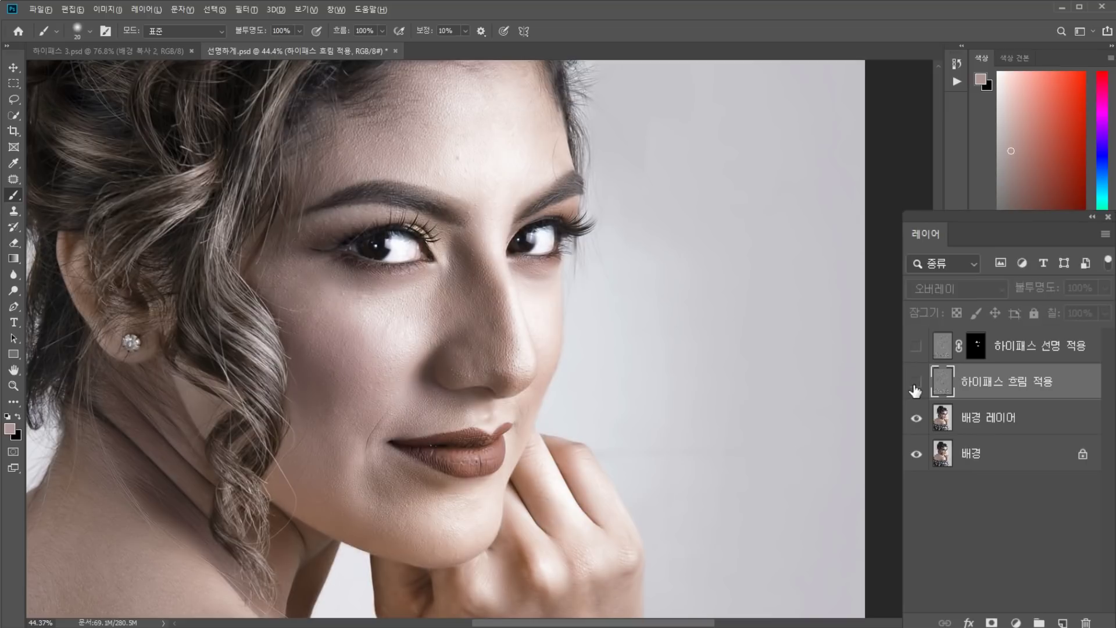
{"action": "left_click", "coordinate": [915, 388]}
{"action": "left_click", "coordinate": [915, 388]}
{"action": "left_click", "coordinate": [915, 388]}
View the 하이패스 흐림 적용 layer on its own, and show the two background layers again
{"action": "left_click", "coordinate": [915, 388]}
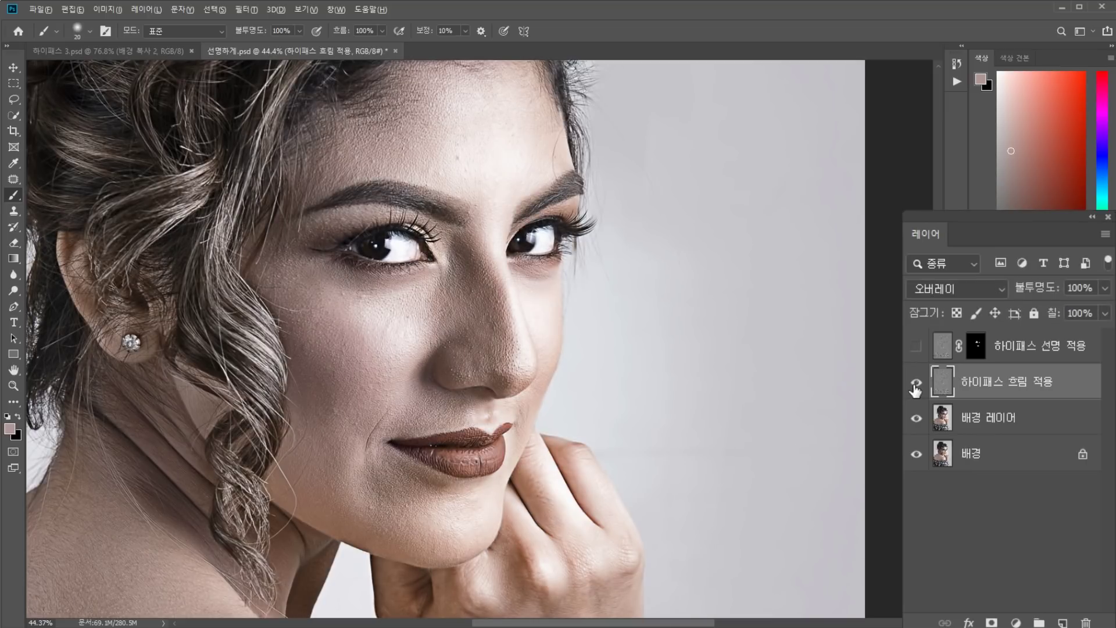
{"action": "left_click", "coordinate": [916, 388], "text": "alt"}
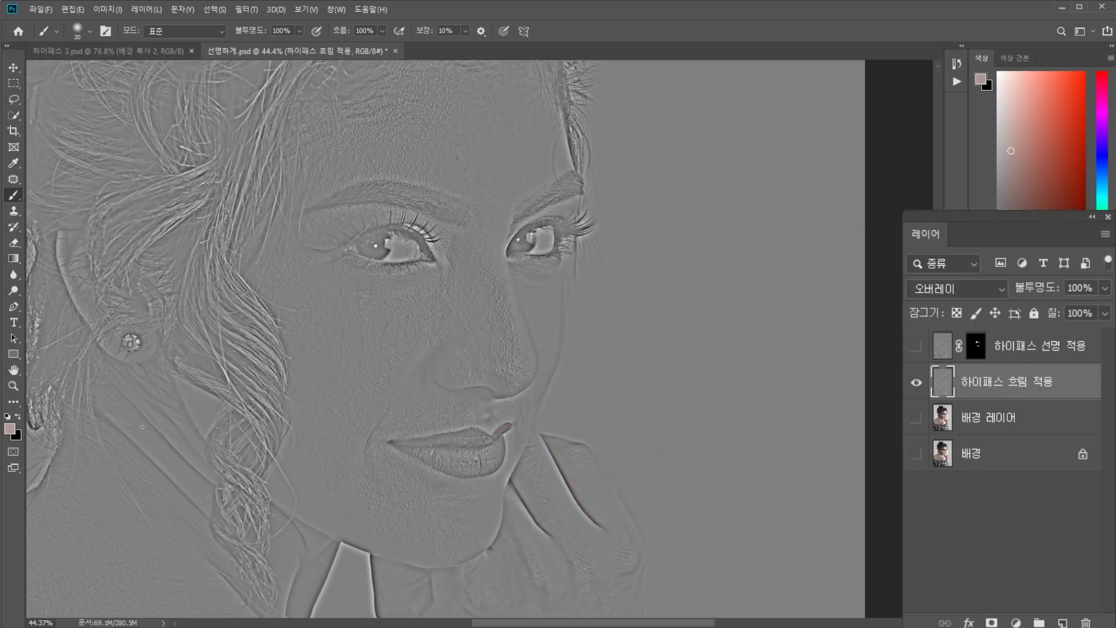
{"action": "left_click", "coordinate": [916, 385], "text": "alt"}
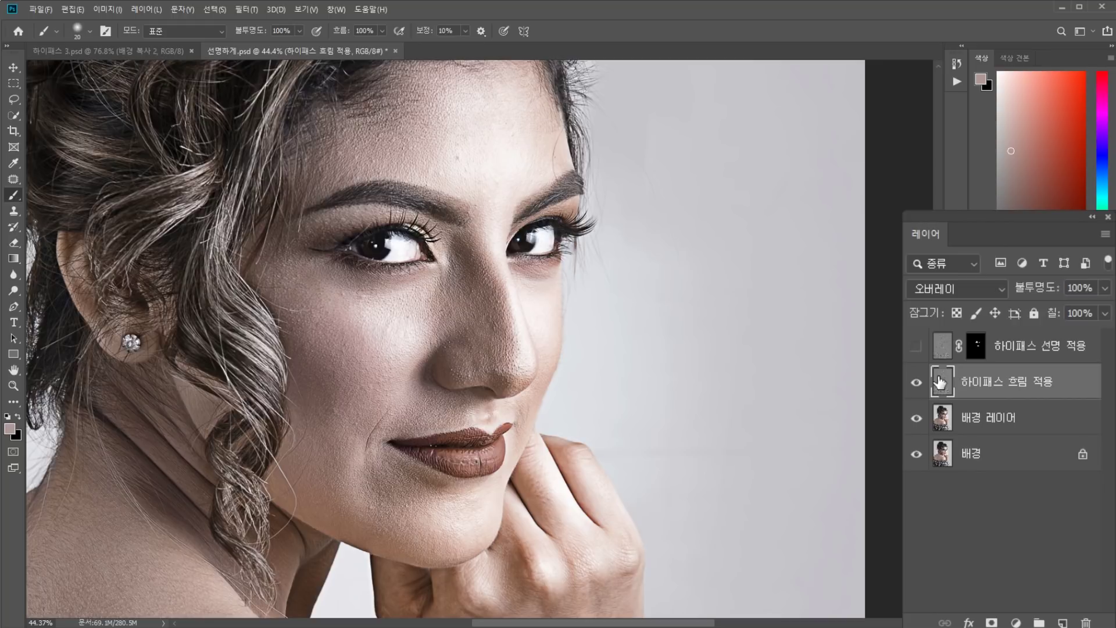
Rename the 하이패스 흐림 적용 layer as 하이패스 반전 적용
{"action": "double_click", "coordinate": [1003, 382]}
{"action": "left_click", "coordinate": [1021, 380]}
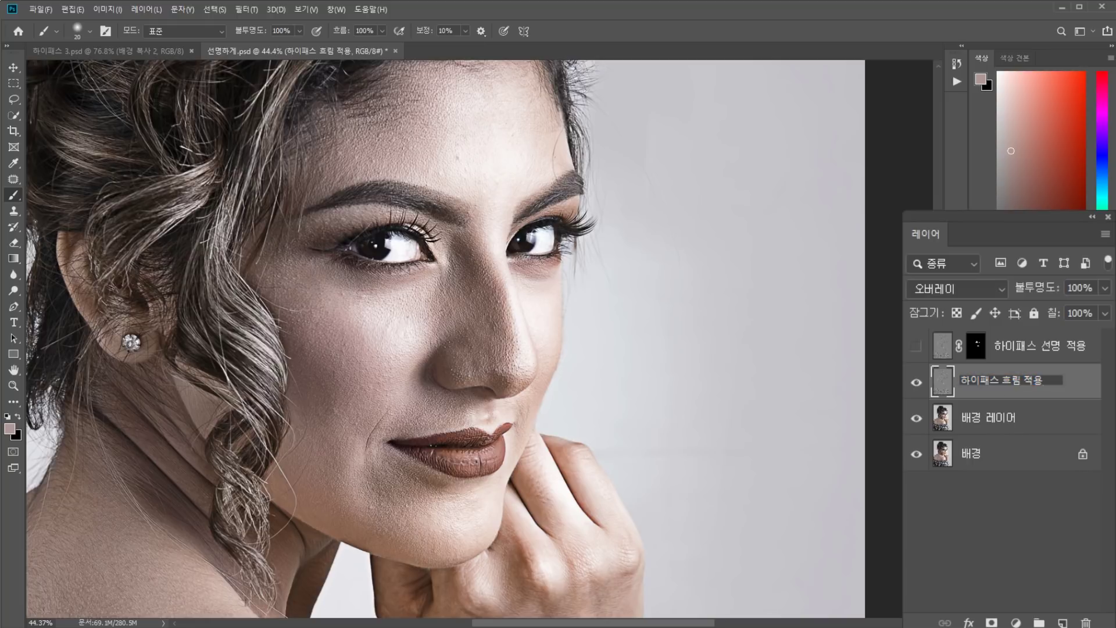
{"action": "key", "text": "BackSpace"}
{"action": "key", "text": "BackSpace"}
{"action": "type", "text": "ㅁ"}
{"action": "type", "text": "반전"}
{"action": "key", "text": "Return"}
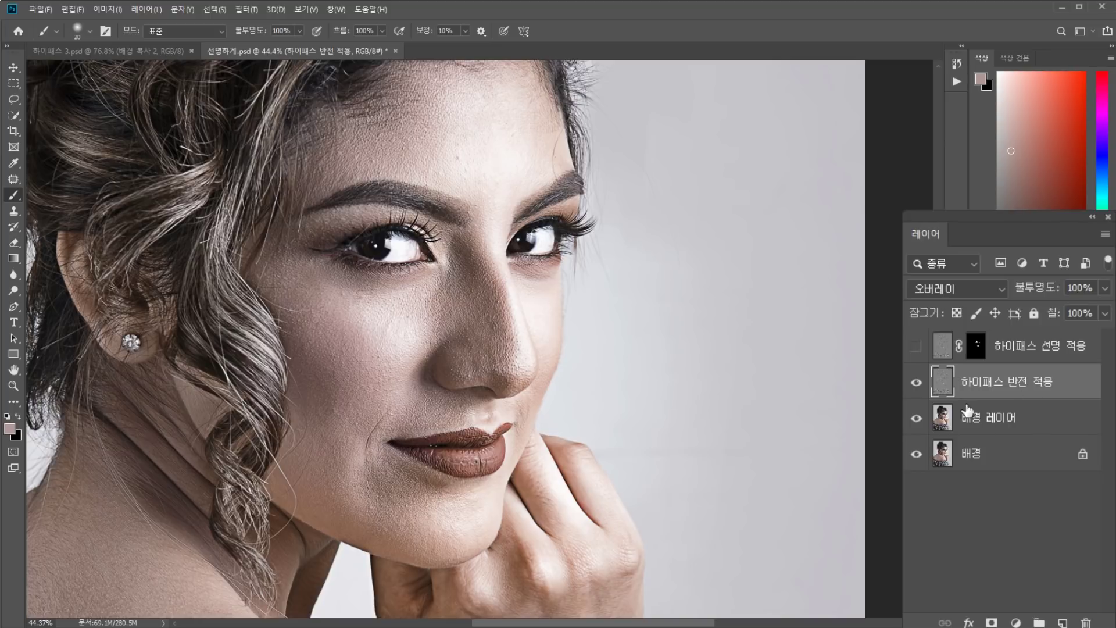
Hide 하이패스 반전 적용, duplicate the 배경 레이어 layer and apply a Gaussian Blur with a 4.3-pixel radius to the copy
{"action": "left_click", "coordinate": [917, 382]}
{"action": "left_click", "coordinate": [964, 422]}
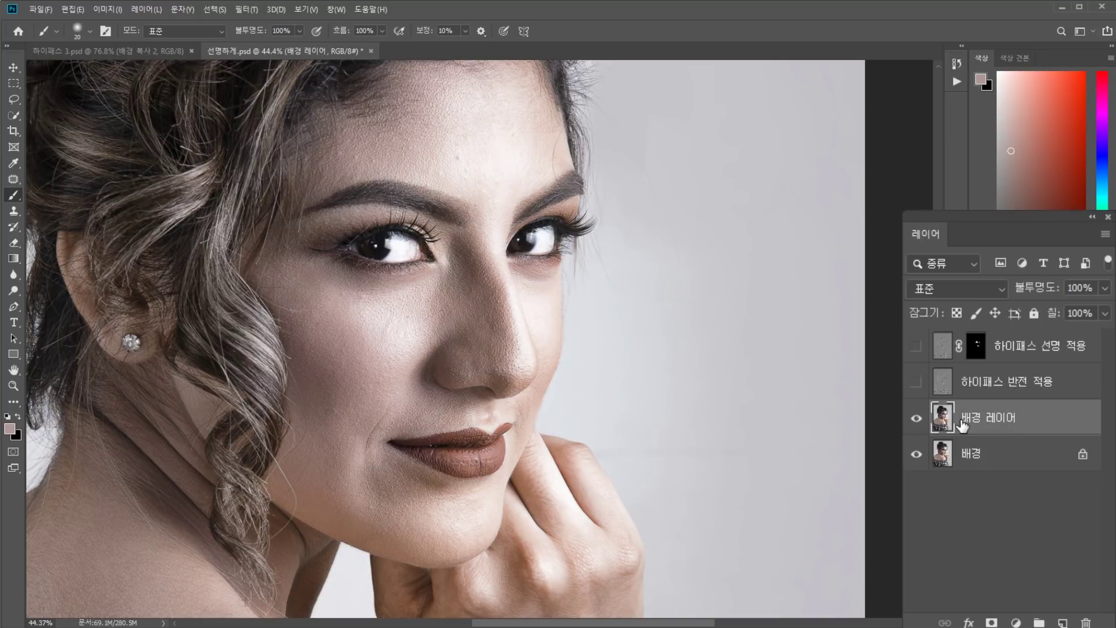
{"action": "key", "text": "ctrl+j"}
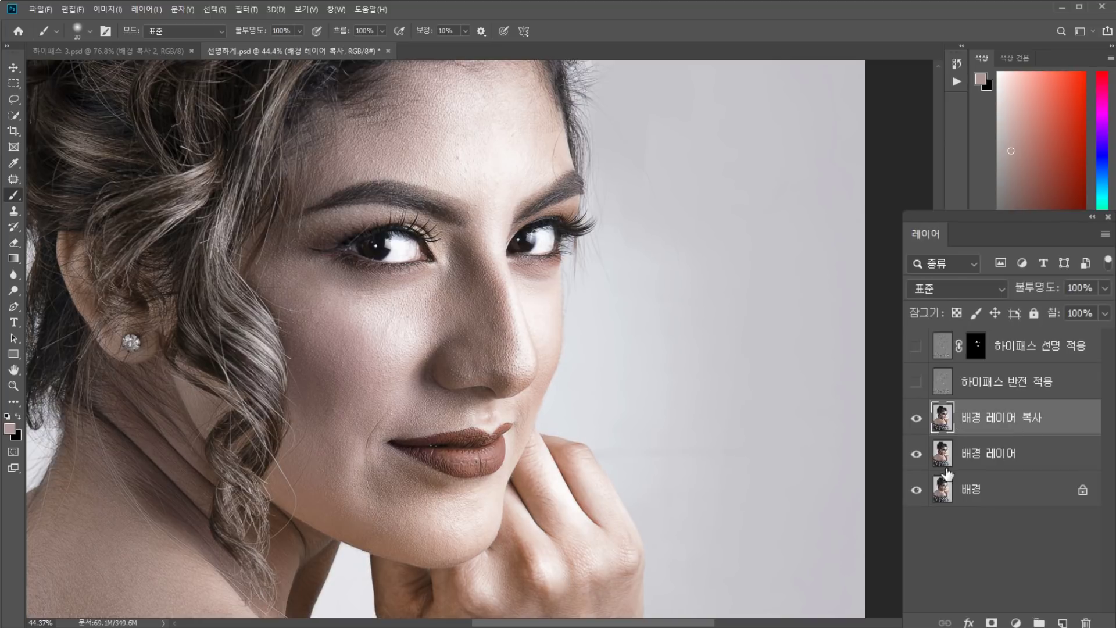
{"action": "left_click", "coordinate": [246, 9]}
{"action": "mouse_move", "coordinate": [258, 230]}
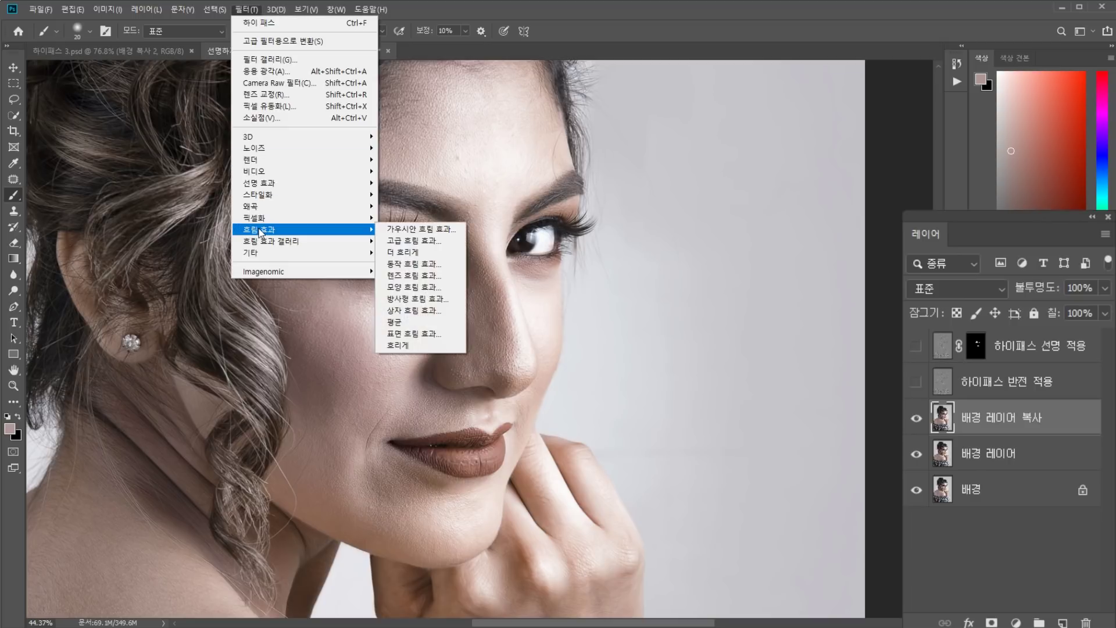
{"action": "left_click", "coordinate": [447, 231]}
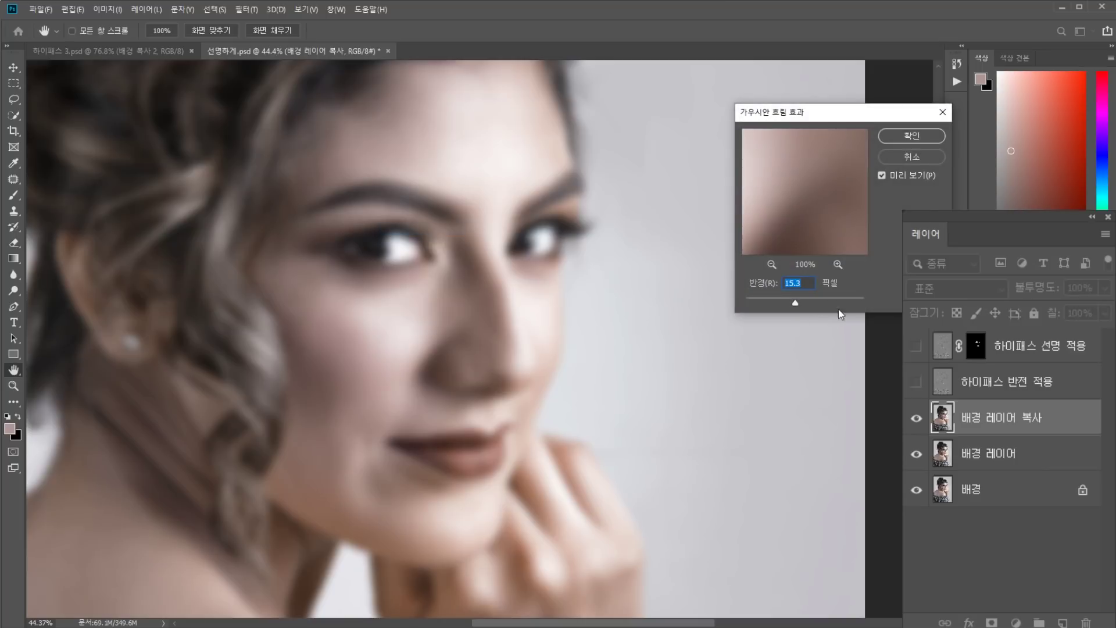
{"action": "left_click_drag", "start_coordinate": [795, 307], "coordinate": [774, 302]}
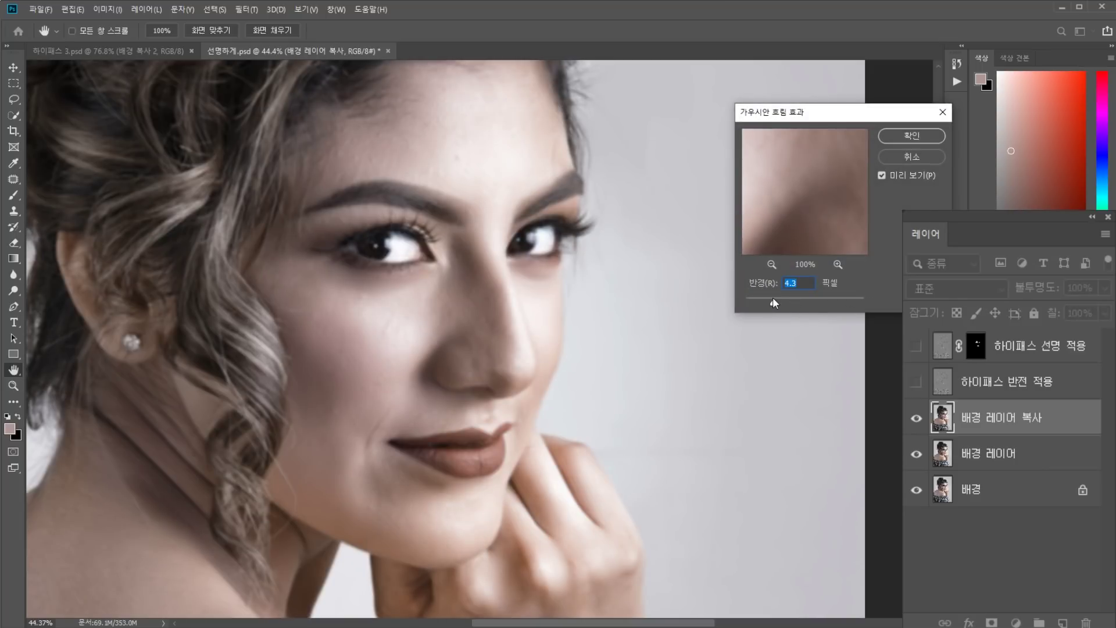
{"action": "left_click", "coordinate": [902, 135]}
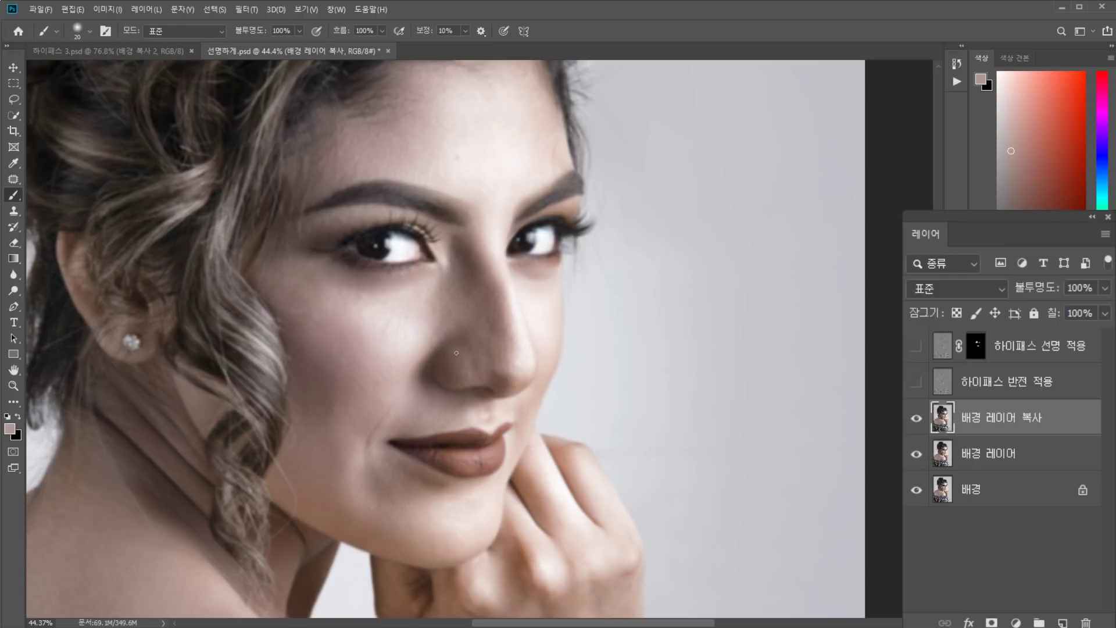
Hide the blurred copy, then show the 하이패스 반전 적용 layer and invert its colours
{"action": "left_click", "coordinate": [917, 418]}
{"action": "left_click", "coordinate": [917, 382]}
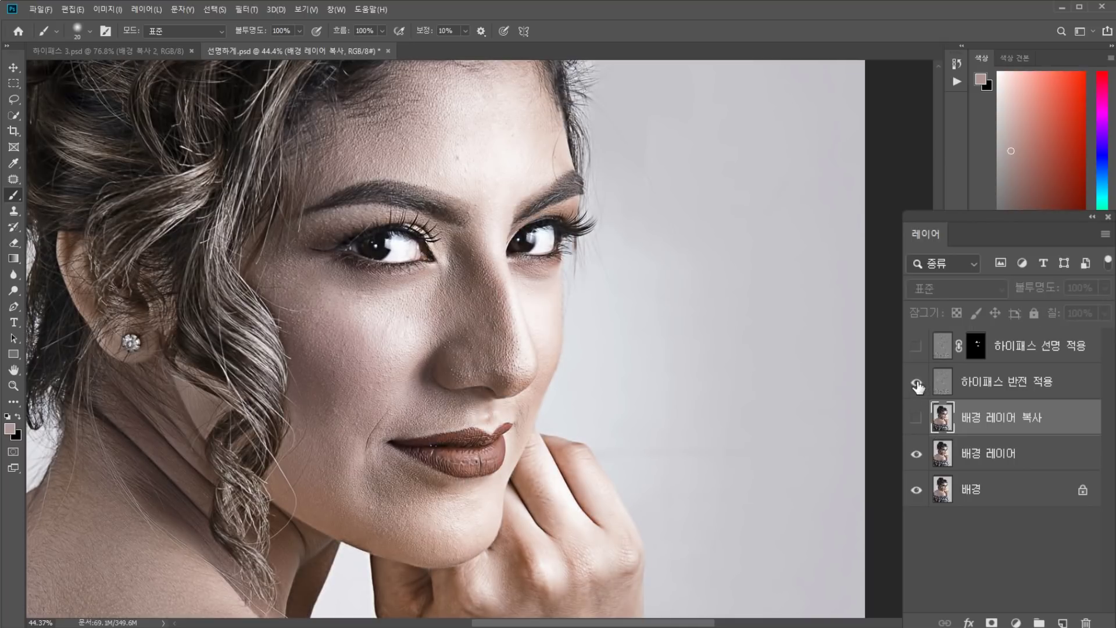
{"action": "left_click", "coordinate": [936, 389]}
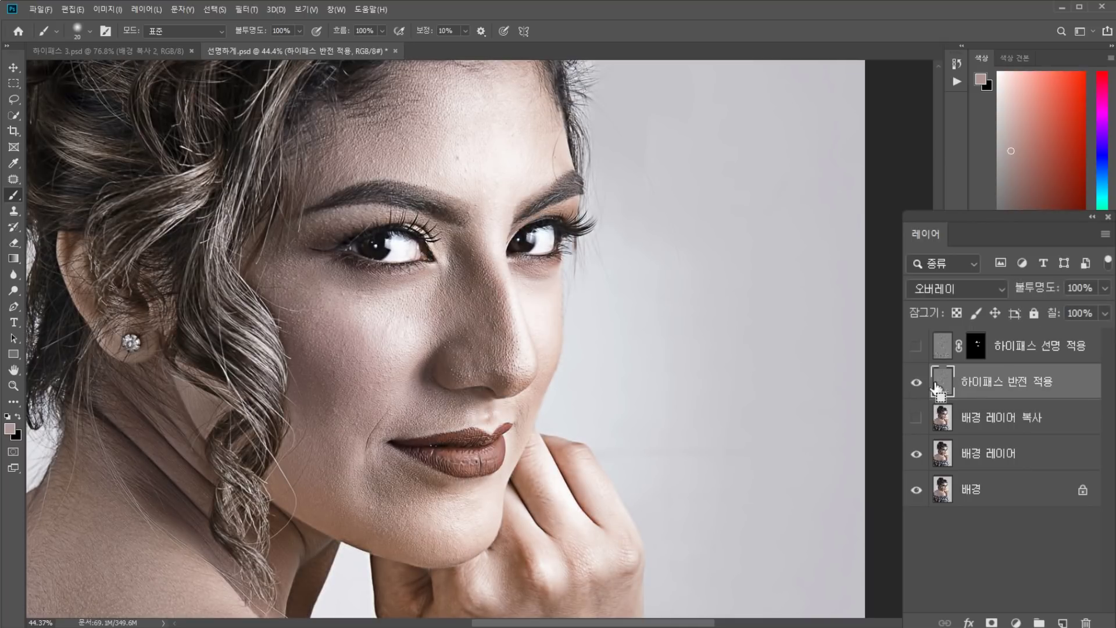
{"action": "key", "text": "ctrl+i"}
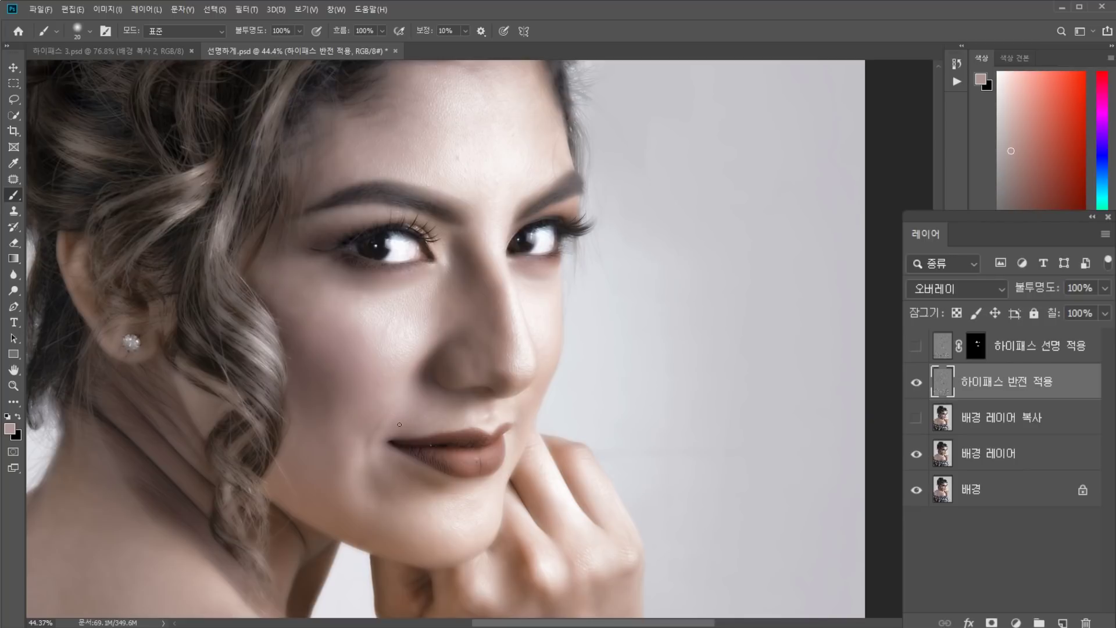
Compare the hair and eye area with the inverted High Pass layer and the Gaussian-blurred copy shown in turn
{"action": "left_click", "coordinate": [917, 384]}
{"action": "left_click", "coordinate": [919, 420]}
{"action": "left_click", "coordinate": [919, 419]}
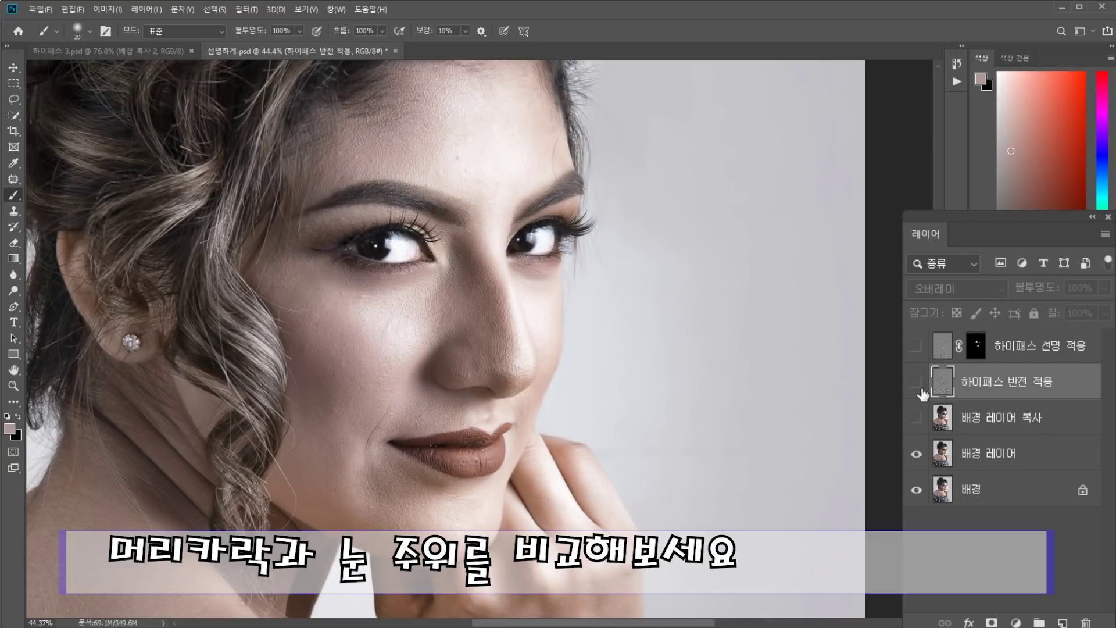
{"action": "left_click", "coordinate": [917, 384]}
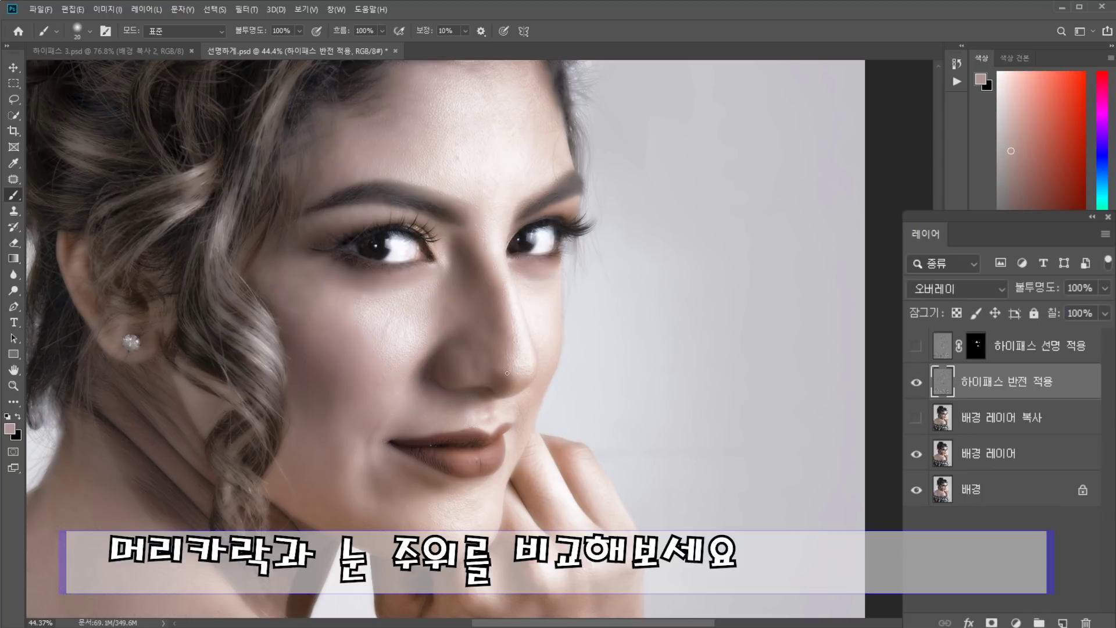
{"action": "left_click", "coordinate": [918, 382]}
{"action": "left_click", "coordinate": [916, 418]}
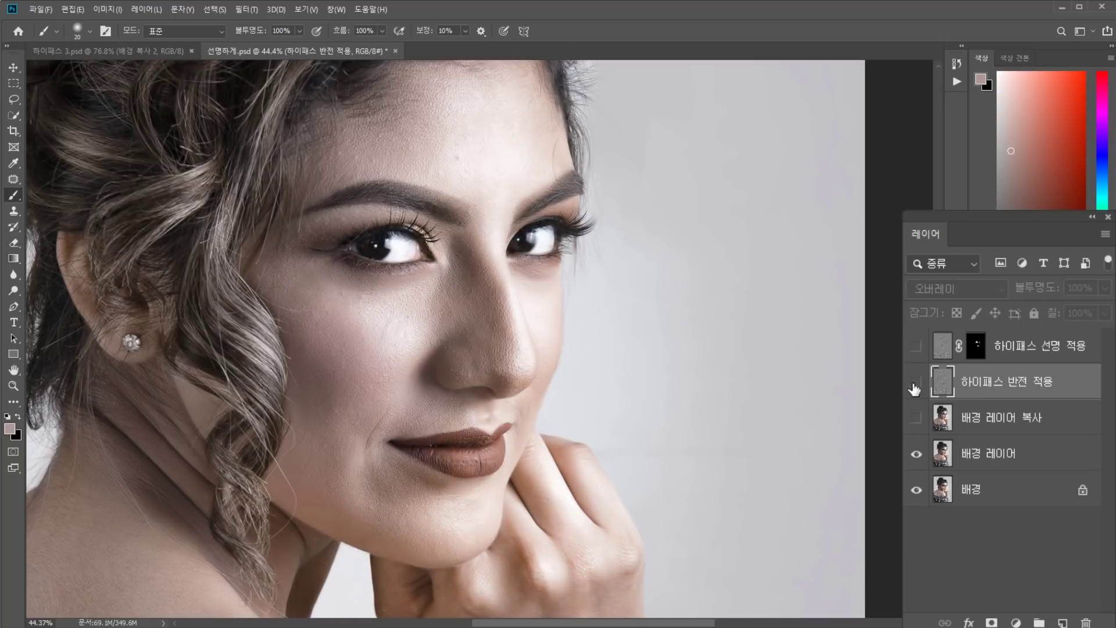
{"action": "left_click", "coordinate": [916, 384]}
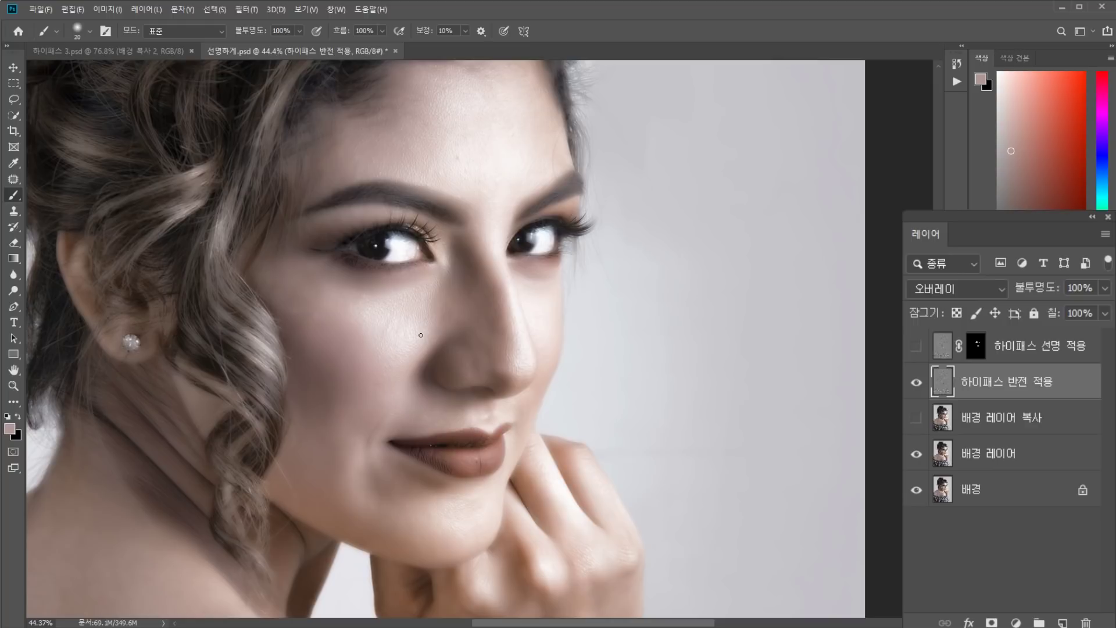
Rename the blurred background copy as 가우시안블러, and delete that layer
{"action": "double_click", "coordinate": [979, 429]}
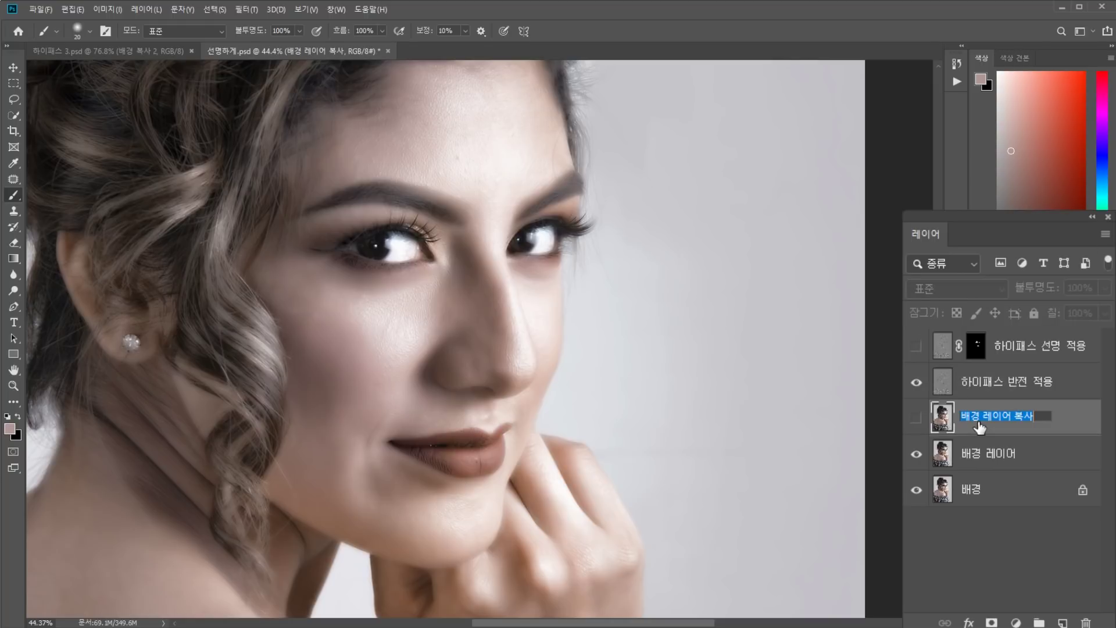
{"action": "type", "text": "개"}
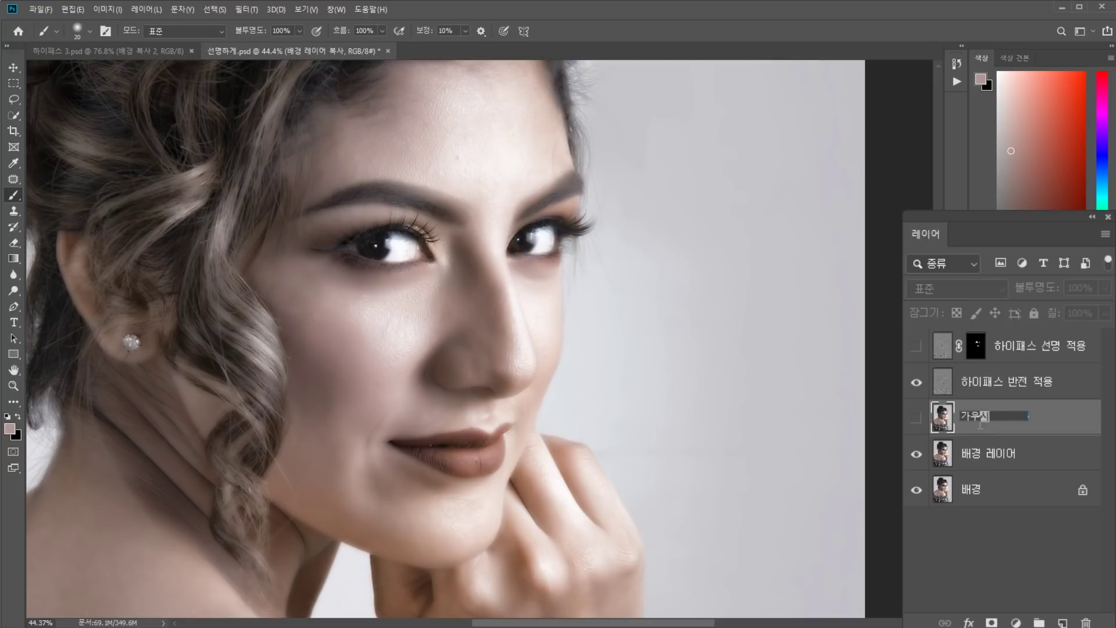
{"action": "type", "text": "우시안블러"}
{"action": "key", "text": "Return"}
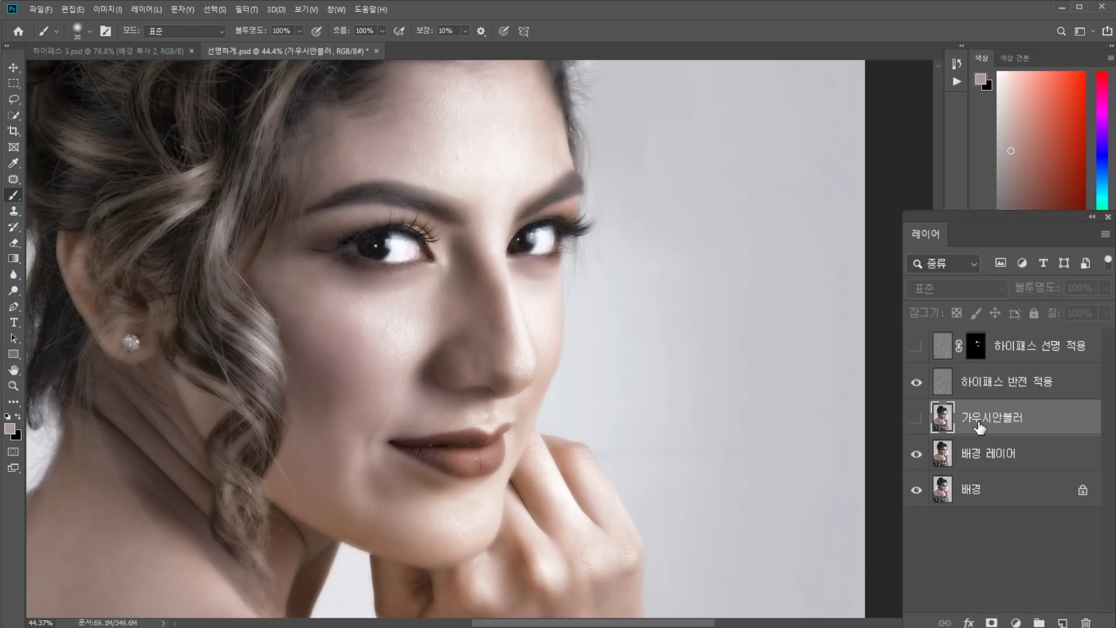
{"action": "left_click_drag", "start_coordinate": [948, 424], "coordinate": [1085, 622]}
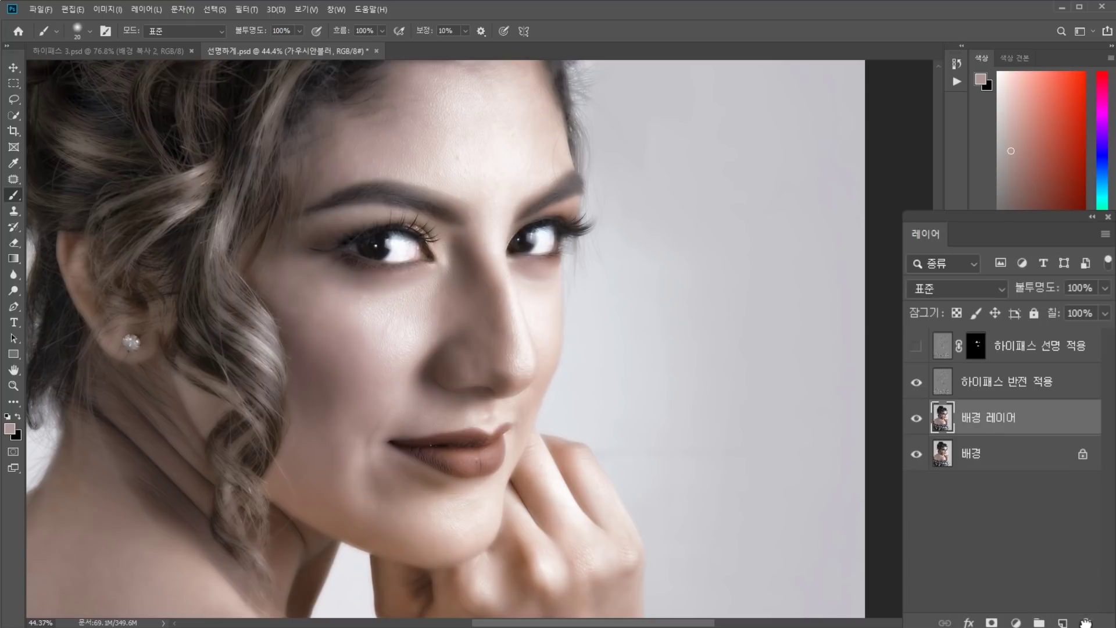
Add a black layer mask to the 하이패스 반전 적용 layer so its softening is hidden everywhere
{"action": "left_click", "coordinate": [1018, 389]}
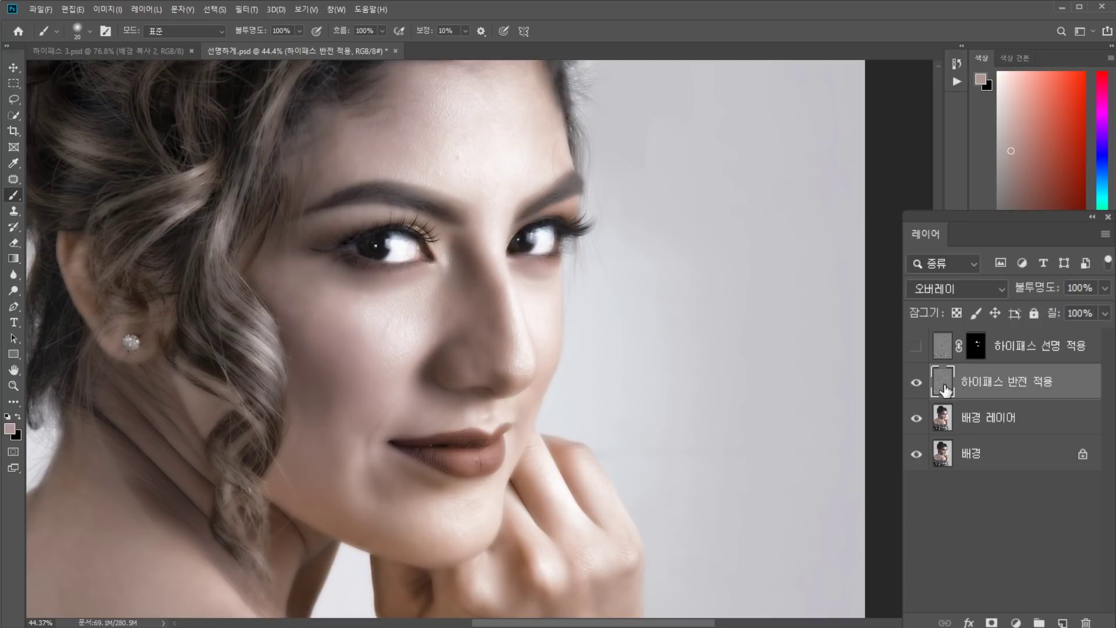
{"action": "scroll", "coordinate": [257, 396], "scroll_direction": "down", "scroll_amount": 5}
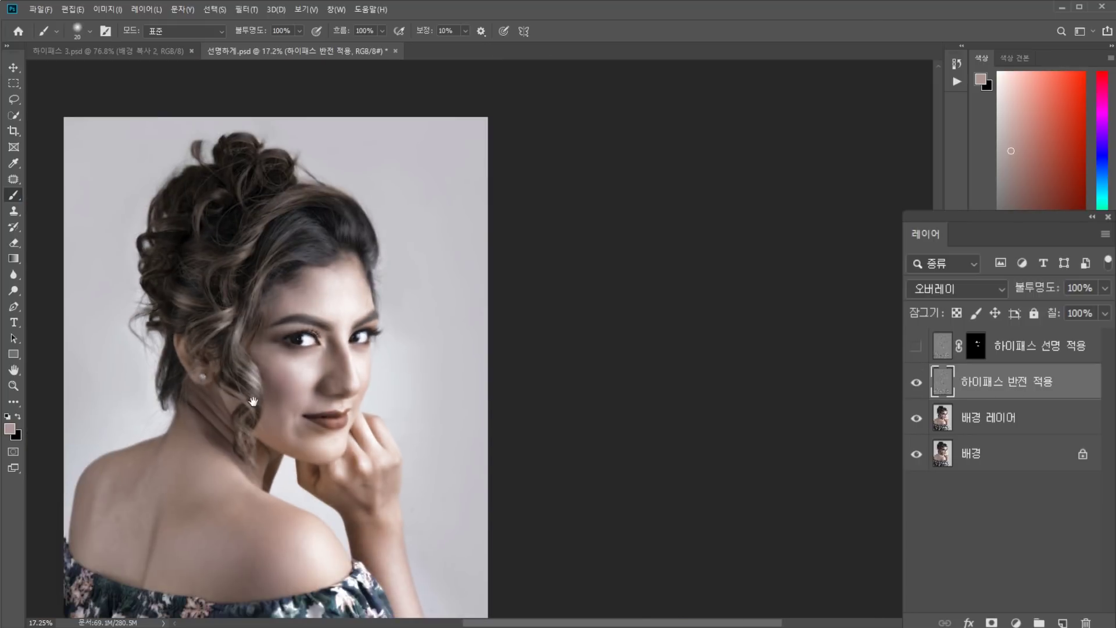
{"action": "left_click_drag", "start_coordinate": [253, 401], "coordinate": [366, 396]}
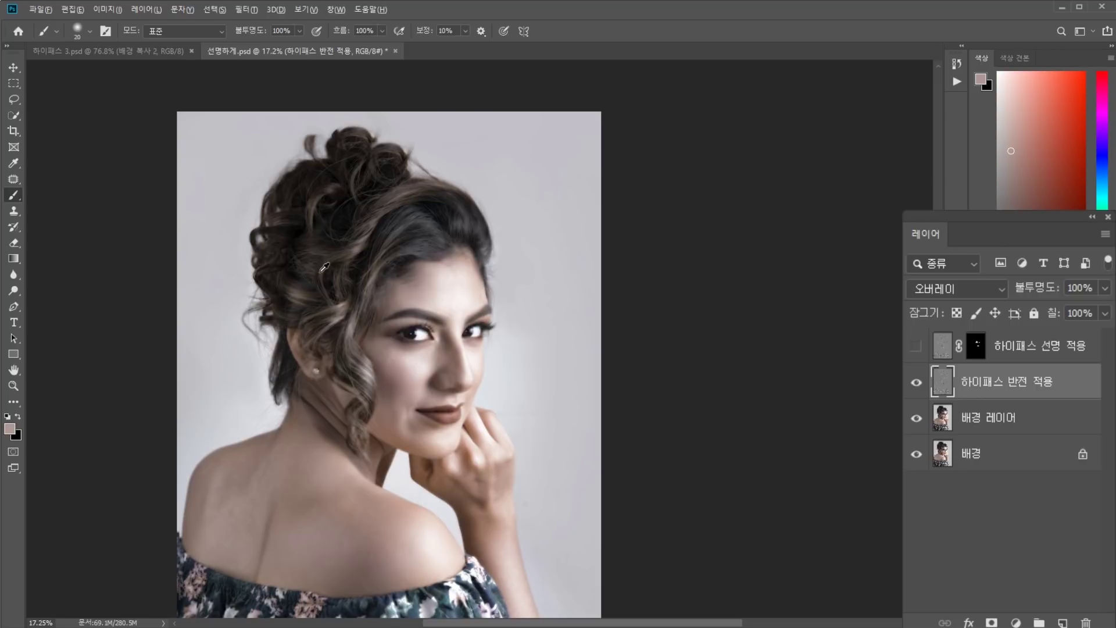
{"action": "scroll", "coordinate": [324, 267], "scroll_direction": "up", "scroll_amount": 4}
{"action": "left_click_drag", "start_coordinate": [506, 326], "coordinate": [320, 240]}
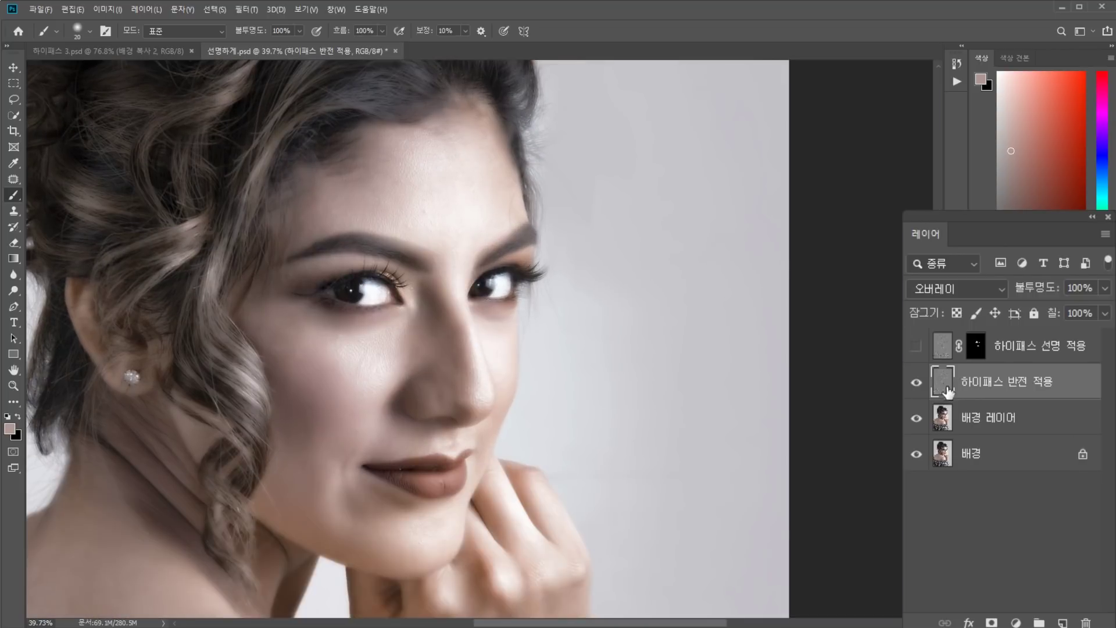
{"action": "left_click", "coordinate": [992, 623], "text": "alt"}
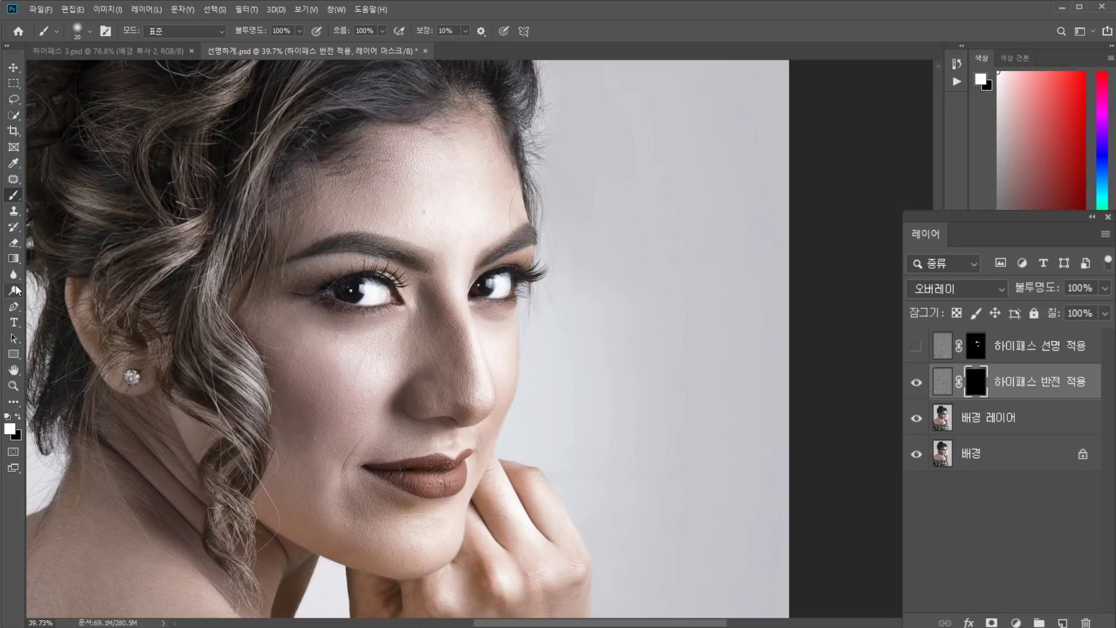
Enlarge the brush to 200 and paint white on the mask over the forehead to soften the skin
{"action": "left_click_drag", "start_coordinate": [440, 215], "coordinate": [461, 217]}
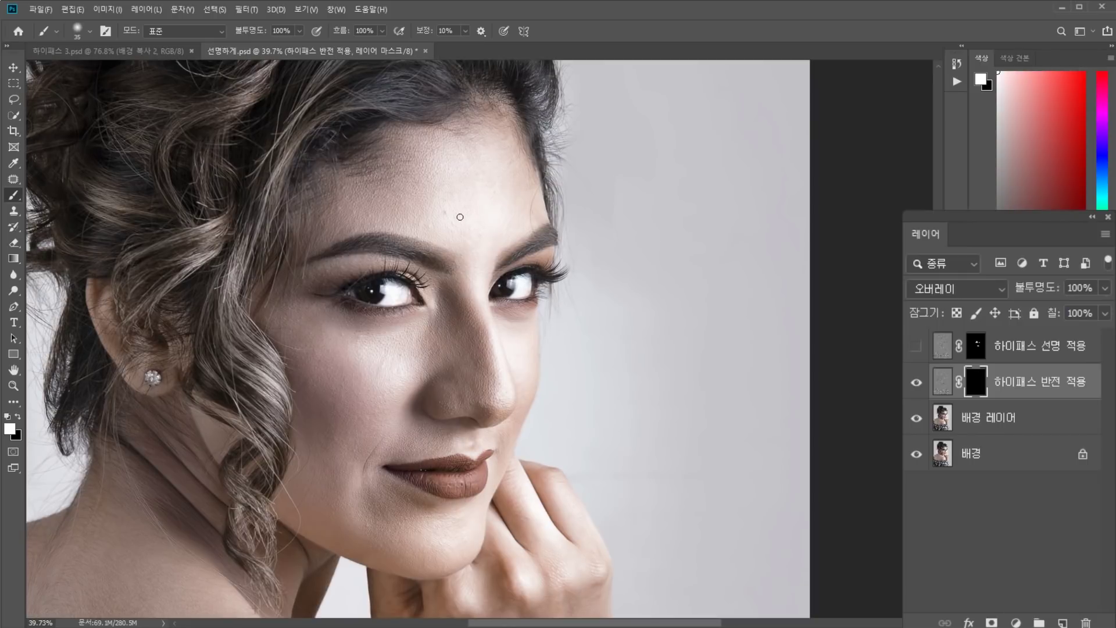
{"action": "key", "text": "bracketright"}
{"action": "key", "text": "bracketright"}
{"action": "key", "text": "bracketright"}
{"action": "key", "text": "bracketright"}
{"action": "key", "text": "bracketright"}
{"action": "key", "text": "bracketright"}
{"action": "key", "text": "bracketright"}
{"action": "key", "text": "bracketleft"}
{"action": "mouse_move", "coordinate": [440, 183]}
{"action": "left_mouse_down"}
{"action": "mouse_move", "coordinate": [393, 195]}
{"action": "mouse_move", "coordinate": [446, 165]}
{"action": "mouse_move", "coordinate": [389, 195]}
{"action": "mouse_move", "coordinate": [434, 184]}
{"action": "mouse_move", "coordinate": [425, 206]}
{"action": "mouse_move", "coordinate": [501, 212]}
{"action": "mouse_move", "coordinate": [349, 225]}
{"action": "mouse_move", "coordinate": [358, 212]}
{"action": "mouse_move", "coordinate": [348, 202]}
{"action": "mouse_move", "coordinate": [484, 231]}
{"action": "mouse_move", "coordinate": [416, 174]}
{"action": "mouse_move", "coordinate": [393, 181]}
{"action": "left_mouse_up"}
Paint white on the mask over the cheek and down to the mouth corner to soften the skin
{"action": "scroll", "coordinate": [423, 361], "scroll_direction": "up", "scroll_amount": 5}
{"action": "left_click_drag", "start_coordinate": [339, 386], "coordinate": [441, 382]}
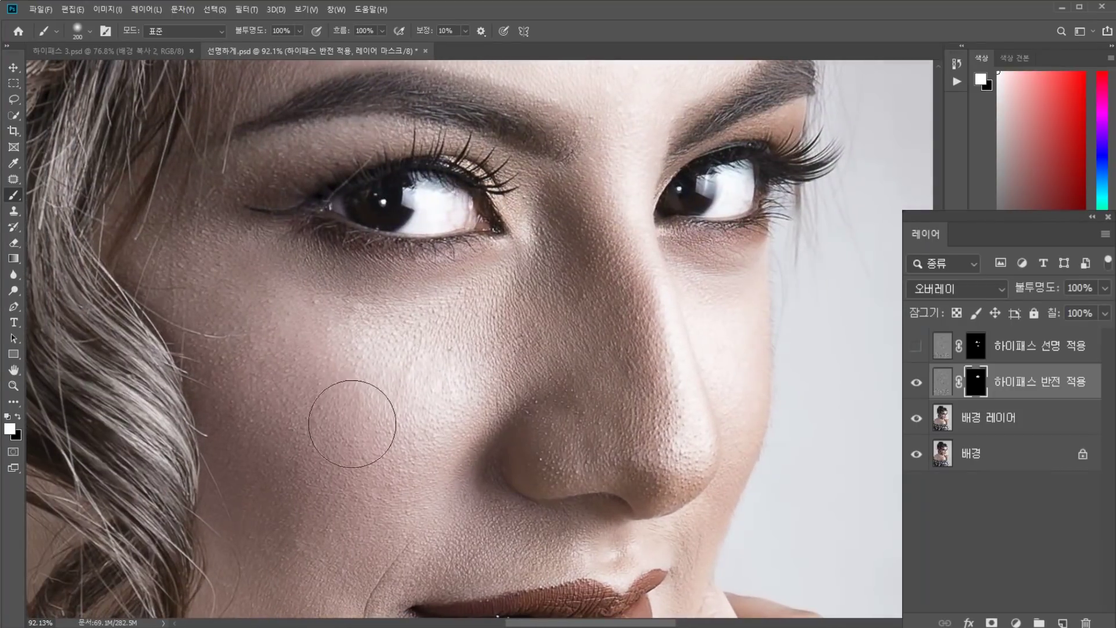
{"action": "mouse_move", "coordinate": [352, 424]}
{"action": "left_mouse_down"}
{"action": "mouse_move", "coordinate": [413, 330]}
{"action": "mouse_move", "coordinate": [461, 292]}
{"action": "mouse_move", "coordinate": [457, 419]}
{"action": "mouse_move", "coordinate": [474, 308]}
{"action": "mouse_move", "coordinate": [448, 335]}
{"action": "mouse_move", "coordinate": [363, 537]}
{"action": "mouse_move", "coordinate": [344, 262]}
{"action": "mouse_move", "coordinate": [329, 293]}
{"action": "mouse_move", "coordinate": [344, 483]}
{"action": "mouse_move", "coordinate": [330, 290]}
{"action": "mouse_move", "coordinate": [290, 210]}
{"action": "mouse_move", "coordinate": [342, 230]}
{"action": "mouse_move", "coordinate": [286, 197]}
{"action": "mouse_move", "coordinate": [505, 201]}
{"action": "mouse_move", "coordinate": [436, 257]}
{"action": "mouse_move", "coordinate": [634, 191]}
{"action": "mouse_move", "coordinate": [555, 267]}
{"action": "mouse_move", "coordinate": [413, 336]}
{"action": "mouse_move", "coordinate": [452, 295]}
{"action": "mouse_move", "coordinate": [514, 284]}
{"action": "mouse_move", "coordinate": [469, 357]}
{"action": "mouse_move", "coordinate": [465, 402]}
{"action": "mouse_move", "coordinate": [512, 425]}
{"action": "mouse_move", "coordinate": [433, 489]}
{"action": "mouse_move", "coordinate": [406, 584]}
{"action": "left_mouse_up"}
{"action": "key", "text": "space"}
{"action": "mouse_move", "coordinate": [376, 533]}
{"action": "left_mouse_down"}
{"action": "mouse_move", "coordinate": [393, 364]}
{"action": "mouse_move", "coordinate": [348, 410]}
{"action": "mouse_move", "coordinate": [474, 522]}
{"action": "mouse_move", "coordinate": [480, 436]}
{"action": "mouse_move", "coordinate": [446, 403]}
{"action": "left_mouse_up"}
{"action": "key", "text": "space"}
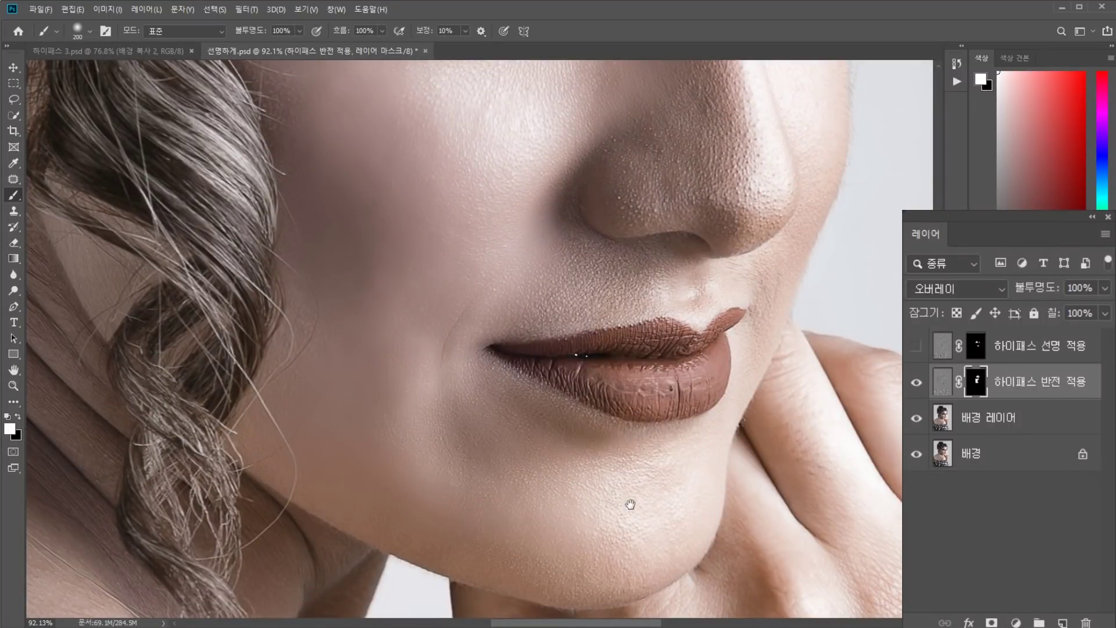
Soften the chin and jaw through the mask, and reduce the brush to 125 for the skin above the lips
{"action": "left_click_drag", "start_coordinate": [631, 506], "coordinate": [389, 404]}
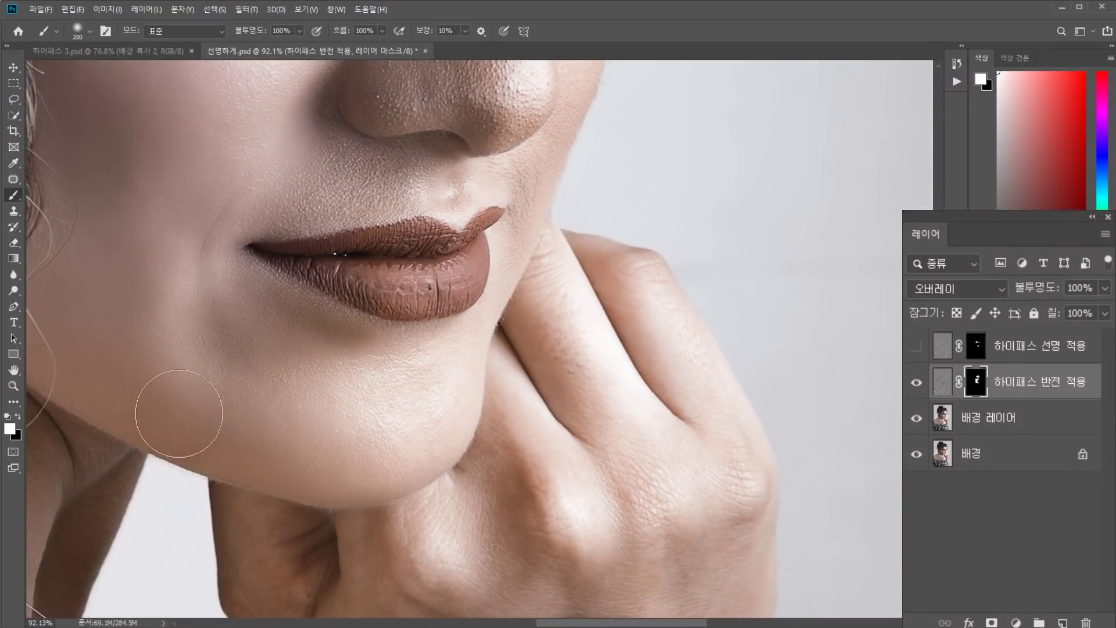
{"action": "key", "text": "space"}
{"action": "mouse_move", "coordinate": [240, 394]}
{"action": "left_mouse_down"}
{"action": "mouse_move", "coordinate": [255, 440]}
{"action": "mouse_move", "coordinate": [255, 530]}
{"action": "left_mouse_up"}
{"action": "key", "text": "bracketleft"}
{"action": "key", "text": "bracketleft"}
{"action": "key", "text": "bracketleft"}
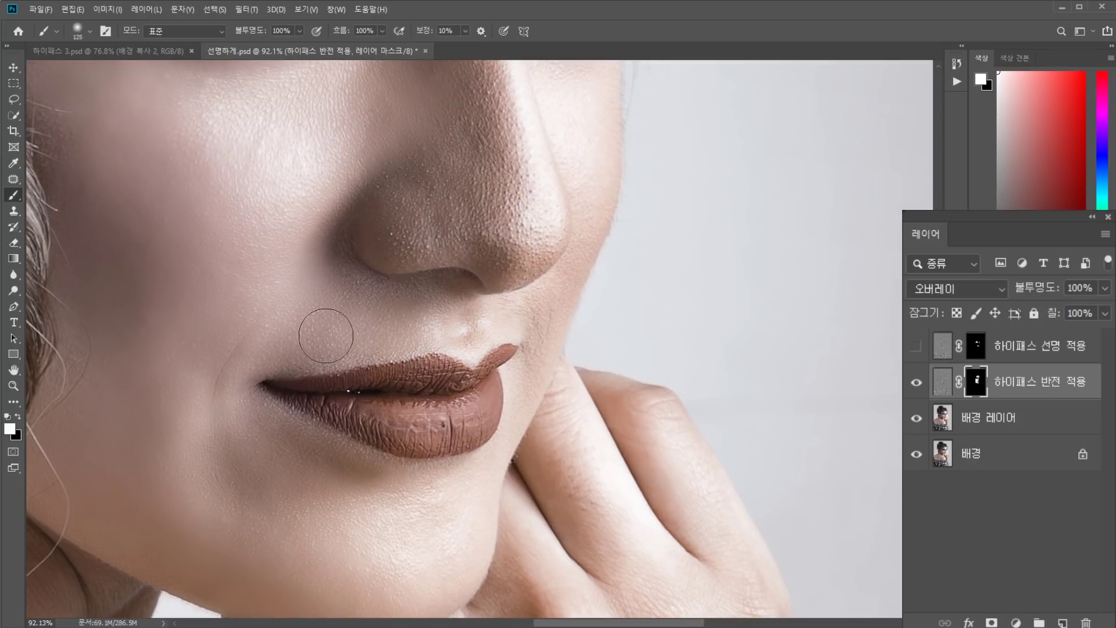
Paint white on the mask over the nose and the far cheek to soften their skin texture
{"action": "key", "text": "space"}
{"action": "left_click_drag", "start_coordinate": [340, 198], "coordinate": [250, 353]}
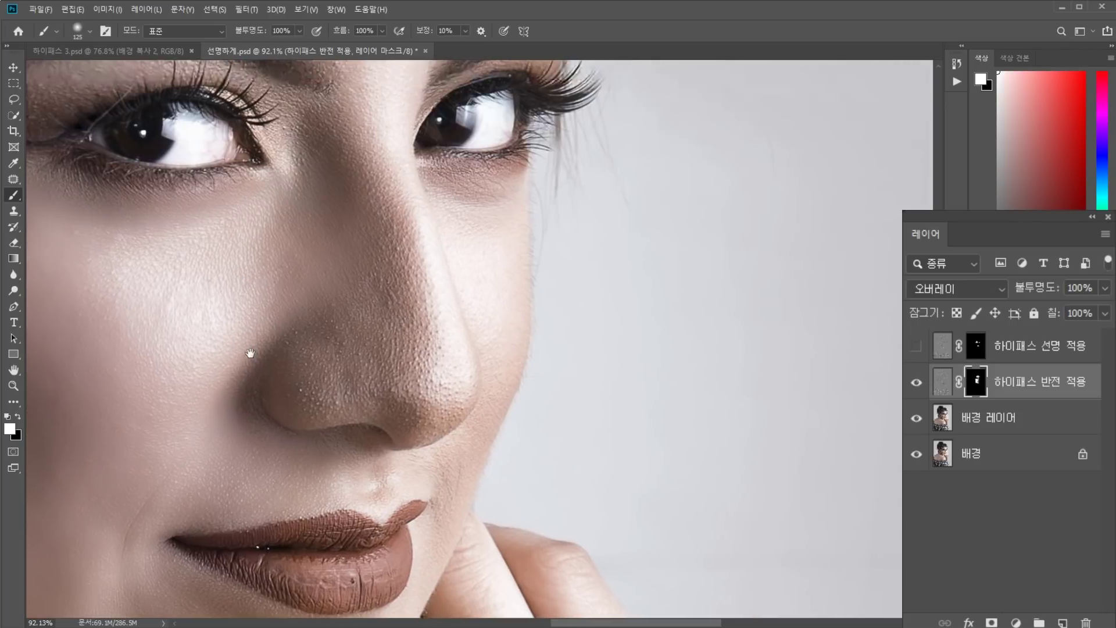
{"action": "mouse_move", "coordinate": [401, 375]}
{"action": "left_mouse_down"}
{"action": "mouse_move", "coordinate": [322, 363]}
{"action": "mouse_move", "coordinate": [307, 375]}
{"action": "mouse_move", "coordinate": [332, 384]}
{"action": "mouse_move", "coordinate": [398, 378]}
{"action": "mouse_move", "coordinate": [425, 413]}
{"action": "mouse_move", "coordinate": [440, 378]}
{"action": "mouse_move", "coordinate": [352, 360]}
{"action": "mouse_move", "coordinate": [319, 369]}
{"action": "mouse_move", "coordinate": [331, 320]}
{"action": "mouse_move", "coordinate": [312, 322]}
{"action": "mouse_move", "coordinate": [310, 296]}
{"action": "mouse_move", "coordinate": [273, 319]}
{"action": "mouse_move", "coordinate": [238, 368]}
{"action": "mouse_move", "coordinate": [231, 442]}
{"action": "mouse_move", "coordinate": [247, 460]}
{"action": "mouse_move", "coordinate": [350, 375]}
{"action": "mouse_move", "coordinate": [268, 456]}
{"action": "left_mouse_up"}
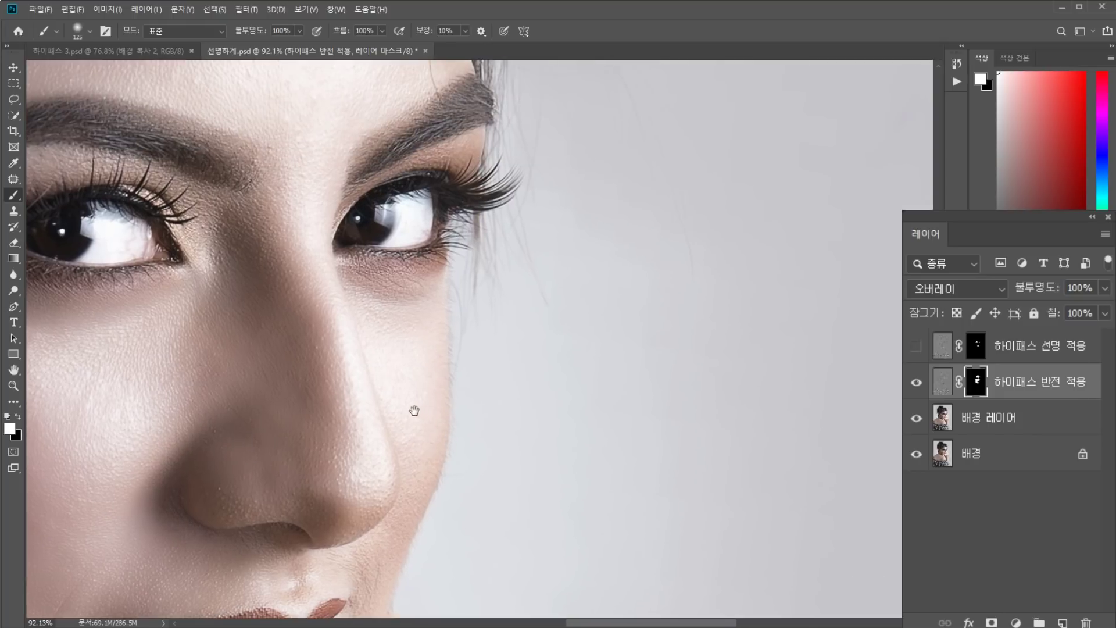
{"action": "left_click_drag", "start_coordinate": [414, 411], "coordinate": [404, 364]}
{"action": "mouse_move", "coordinate": [414, 442]}
{"action": "left_mouse_down"}
{"action": "mouse_move", "coordinate": [375, 547]}
{"action": "mouse_move", "coordinate": [421, 471]}
{"action": "mouse_move", "coordinate": [426, 345]}
{"action": "left_mouse_up"}
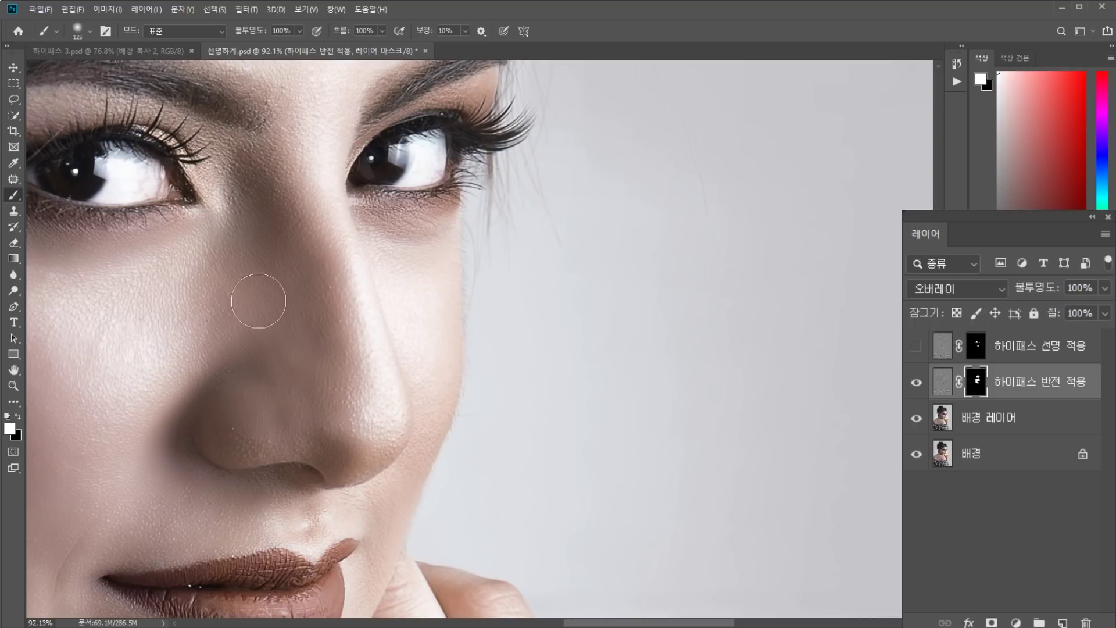
{"action": "left_click_drag", "start_coordinate": [261, 294], "coordinate": [404, 311]}
{"action": "scroll", "coordinate": [404, 311], "scroll_direction": "down", "scroll_amount": 5}
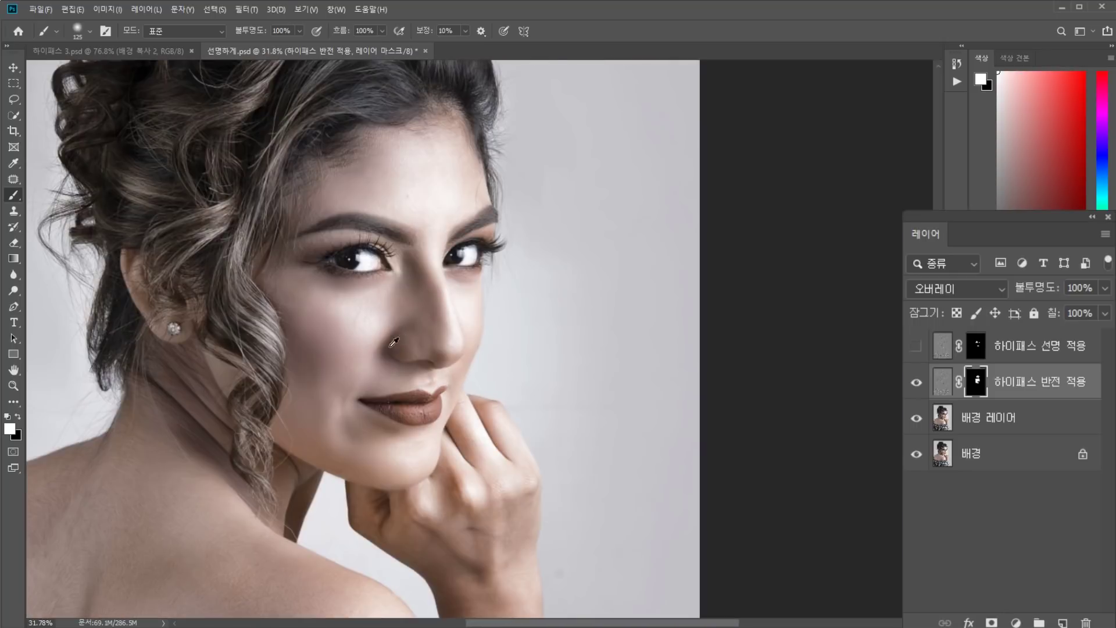
{"action": "scroll", "coordinate": [394, 343], "scroll_direction": "up", "scroll_amount": 4}
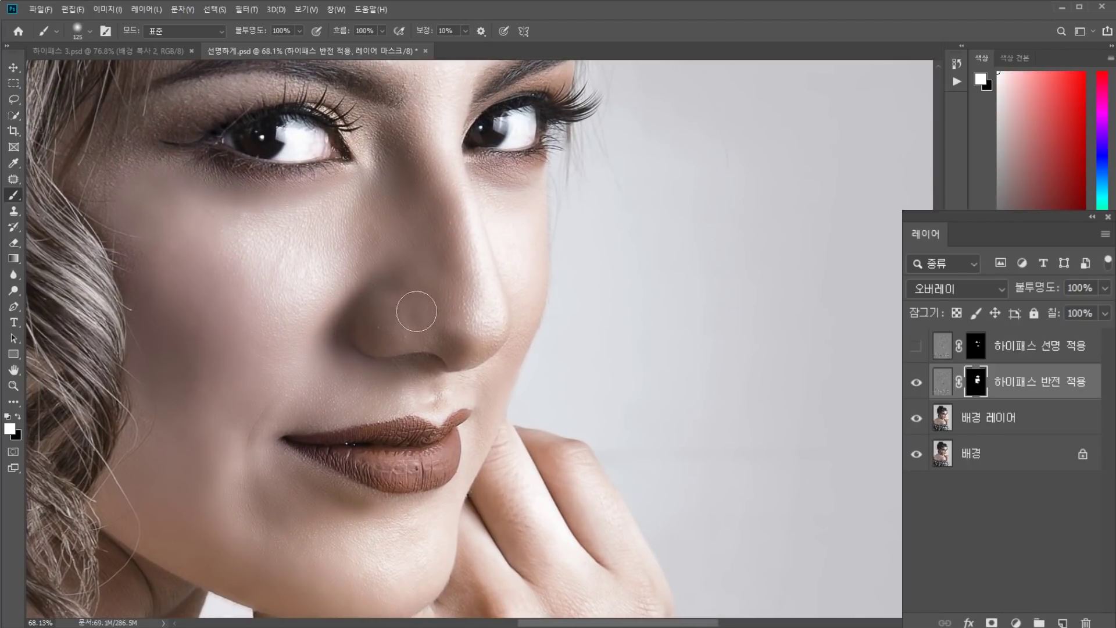
{"action": "scroll", "coordinate": [453, 291], "scroll_direction": "up", "scroll_amount": 5}
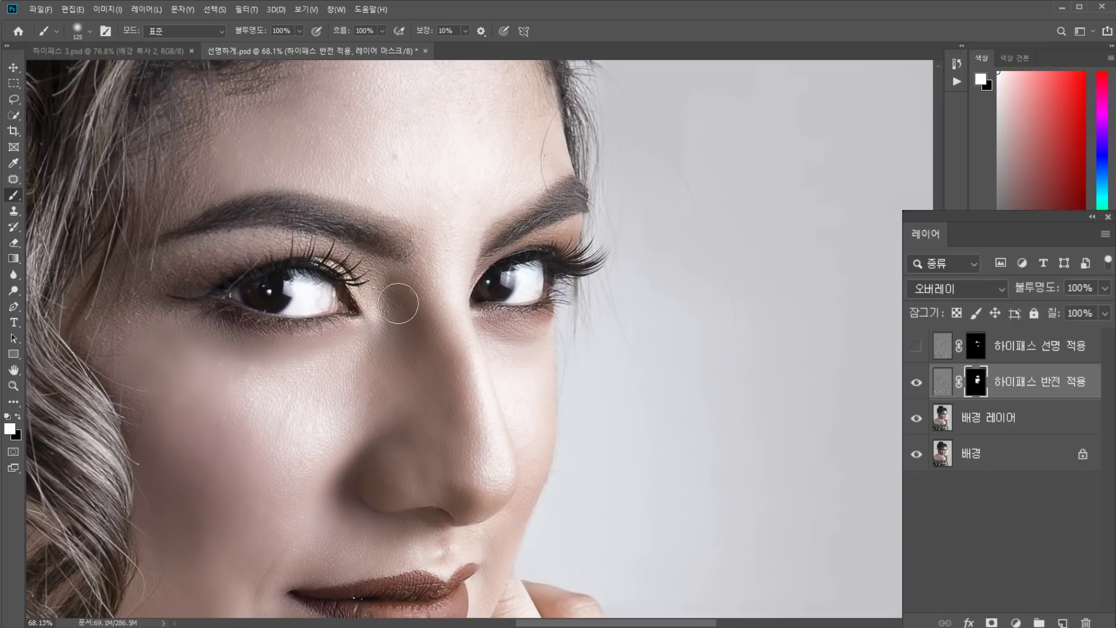
Reduce the brush to 80 and paint white on the mask over the eyelids and the skin around the eyes to soften them
{"action": "left_click_drag", "start_coordinate": [436, 269], "coordinate": [461, 339]}
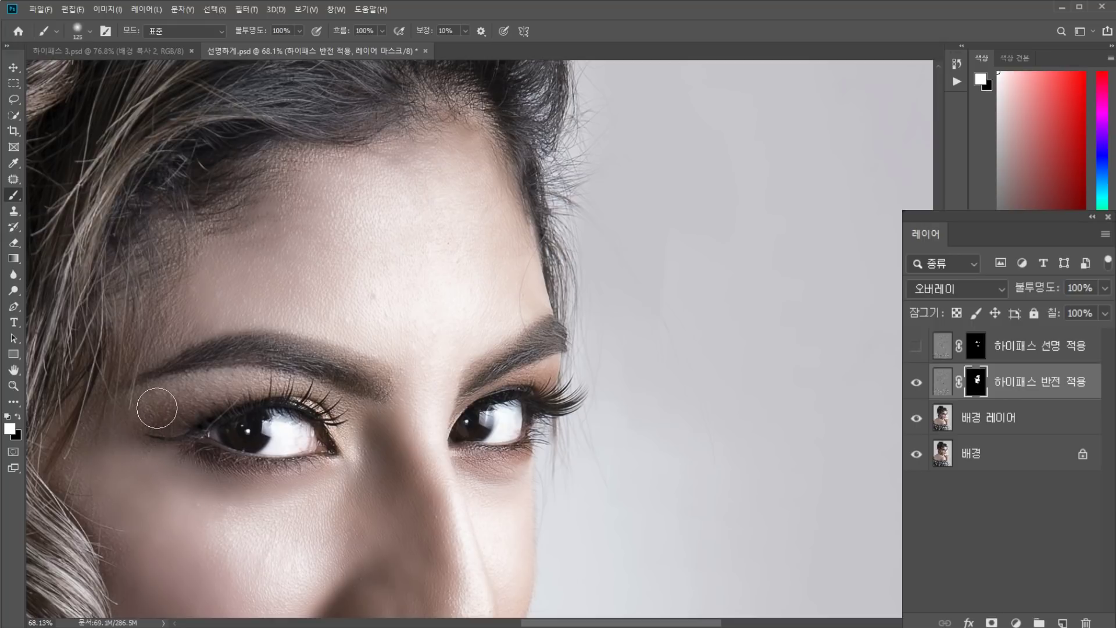
{"action": "key", "text": "bracketleft"}
{"action": "key", "text": "bracketleft"}
{"action": "key", "text": "bracketleft"}
{"action": "right_click", "coordinate": [189, 414]}
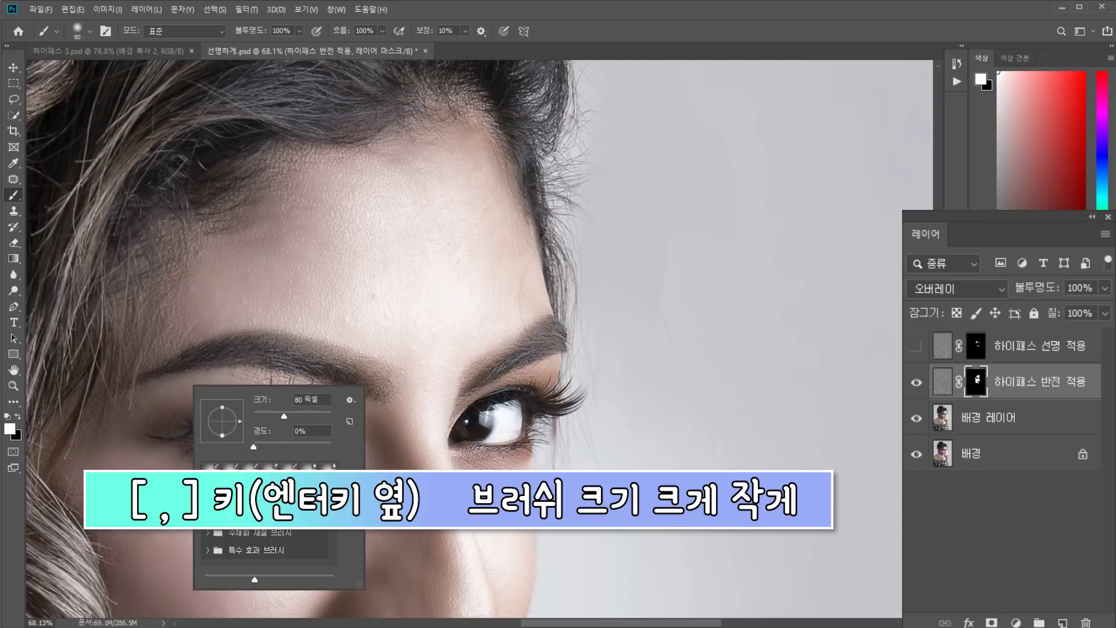
{"action": "left_click", "coordinate": [585, 22]}
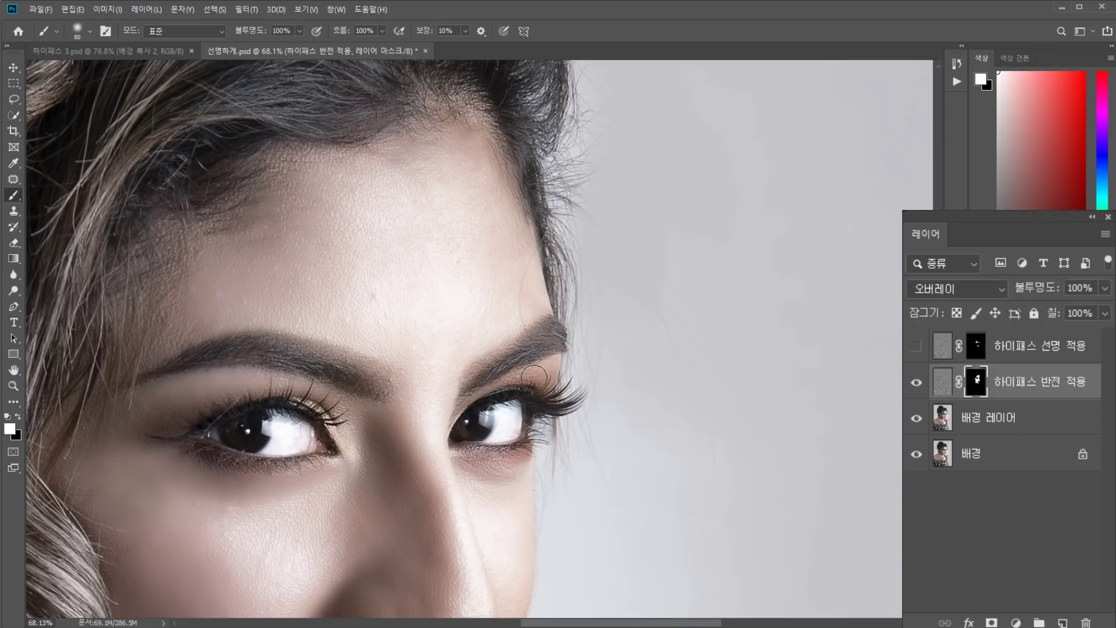
{"action": "key", "text": "bracketright"}
Compare the face with and without the 하이패스 반전 적용 layer, at full-face view and close up on the cheek and nose
{"action": "scroll", "coordinate": [416, 431], "scroll_direction": "down", "scroll_amount": 10}
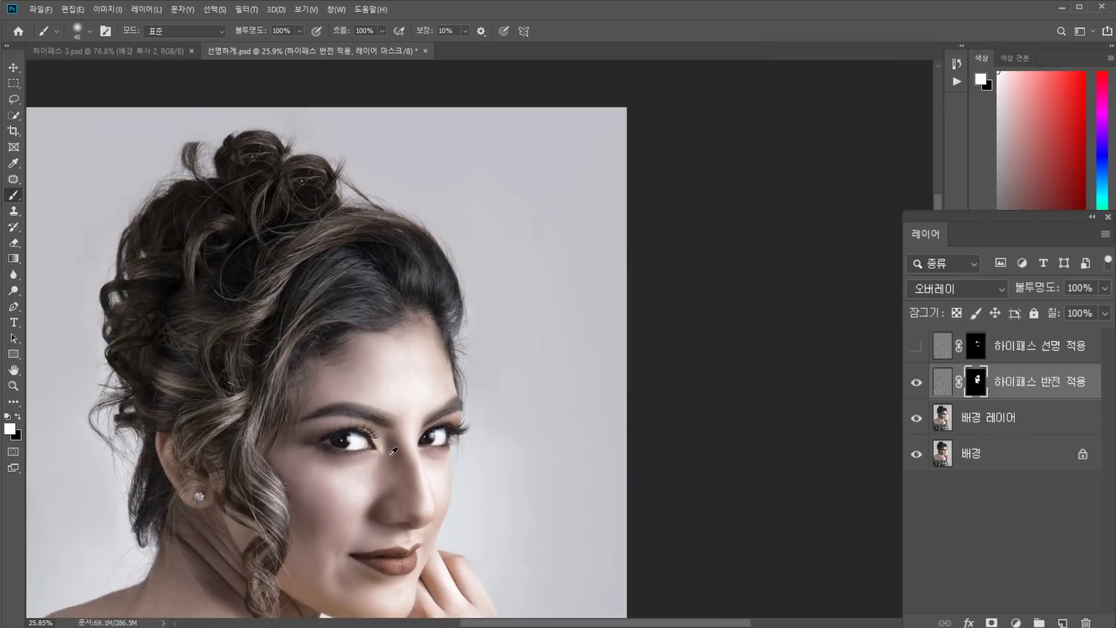
{"action": "scroll", "coordinate": [412, 340], "scroll_direction": "up", "scroll_amount": 6}
{"action": "left_click_drag", "start_coordinate": [610, 311], "coordinate": [363, 507]}
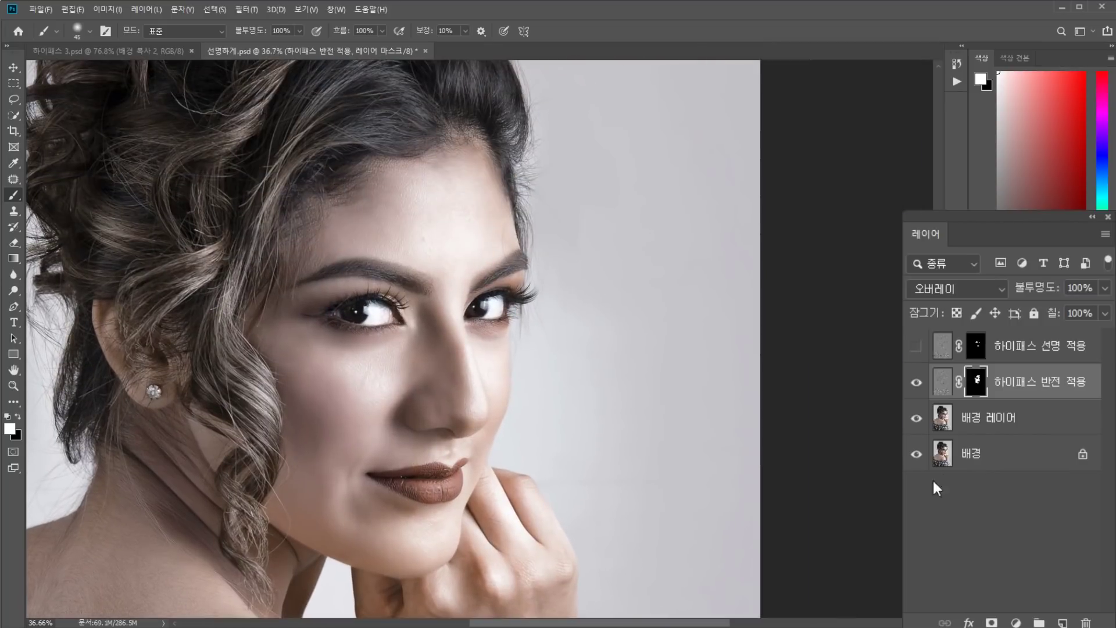
{"action": "left_click", "coordinate": [922, 384]}
{"action": "scroll", "coordinate": [460, 471], "scroll_direction": "up", "scroll_amount": 2}
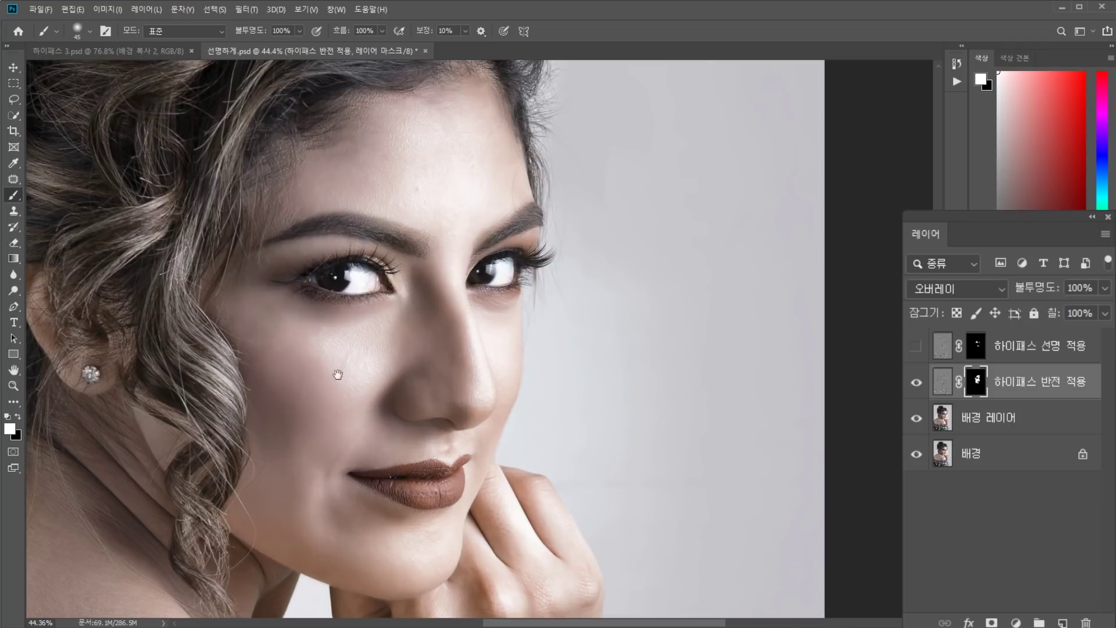
{"action": "scroll", "coordinate": [352, 348], "scroll_direction": "up", "scroll_amount": 5}
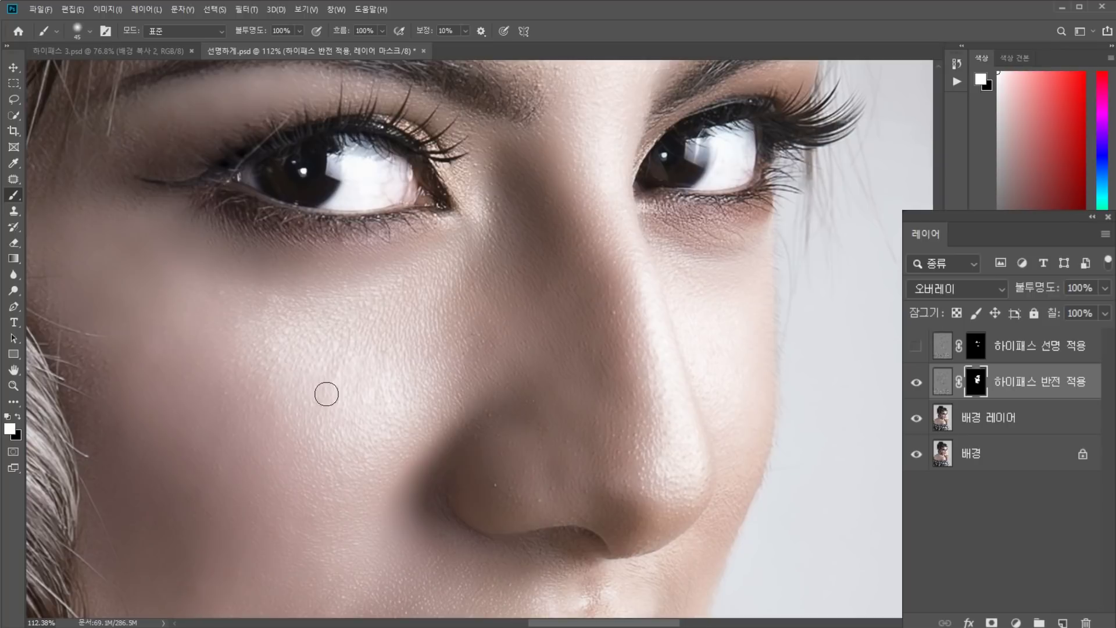
{"action": "left_click", "coordinate": [917, 382]}
{"action": "left_click", "coordinate": [917, 383]}
{"action": "left_click", "coordinate": [917, 382]}
{"action": "left_click", "coordinate": [917, 384]}
{"action": "left_click", "coordinate": [917, 384]}
{"action": "left_click", "coordinate": [917, 383]}
{"action": "scroll", "coordinate": [337, 403], "scroll_direction": "down", "scroll_amount": 6}
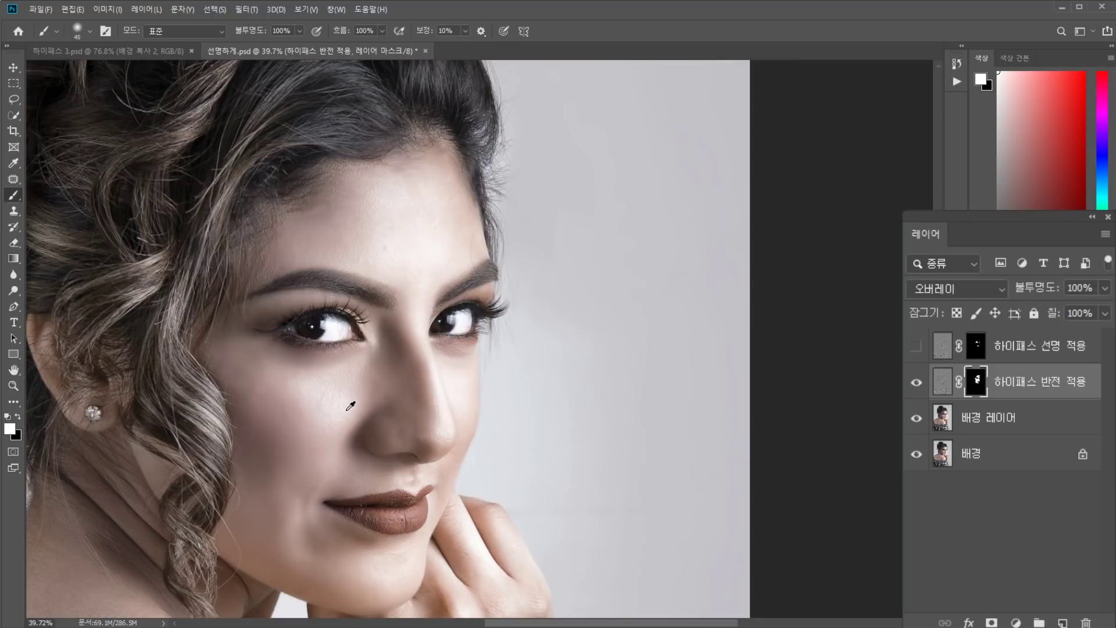
{"action": "scroll", "coordinate": [401, 411], "scroll_direction": "down", "scroll_amount": 1}
{"action": "scroll", "coordinate": [502, 423], "scroll_direction": "up", "scroll_amount": 1}
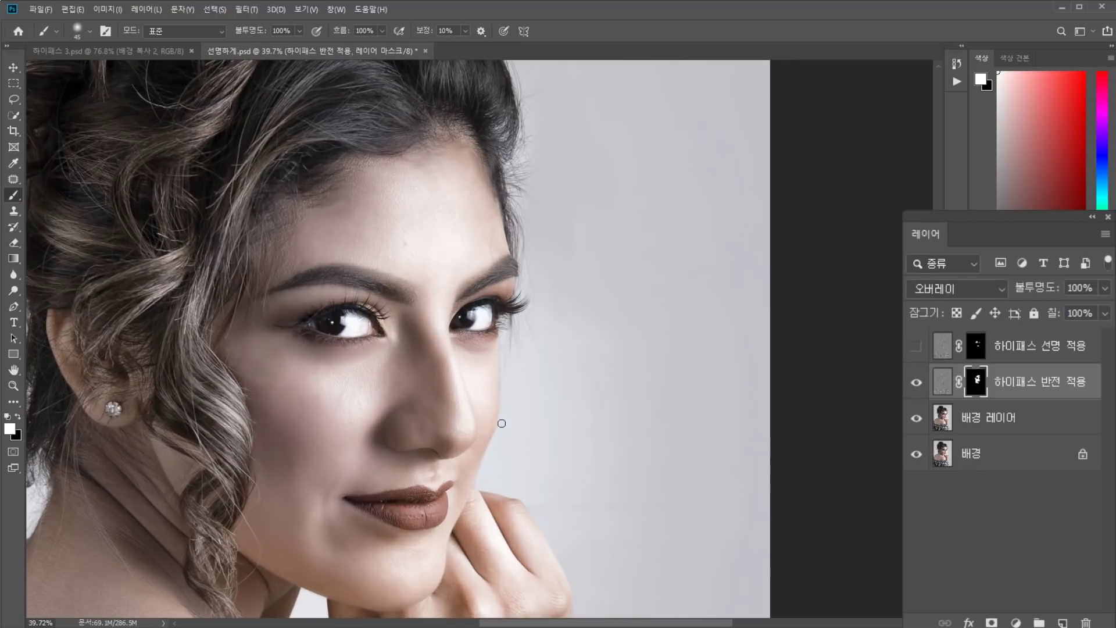
Show the 하이패스 선명 적용 layer and compare the combined retouch with 배경 레이어 alone, including close up on the eyes
{"action": "left_click", "coordinate": [917, 349]}
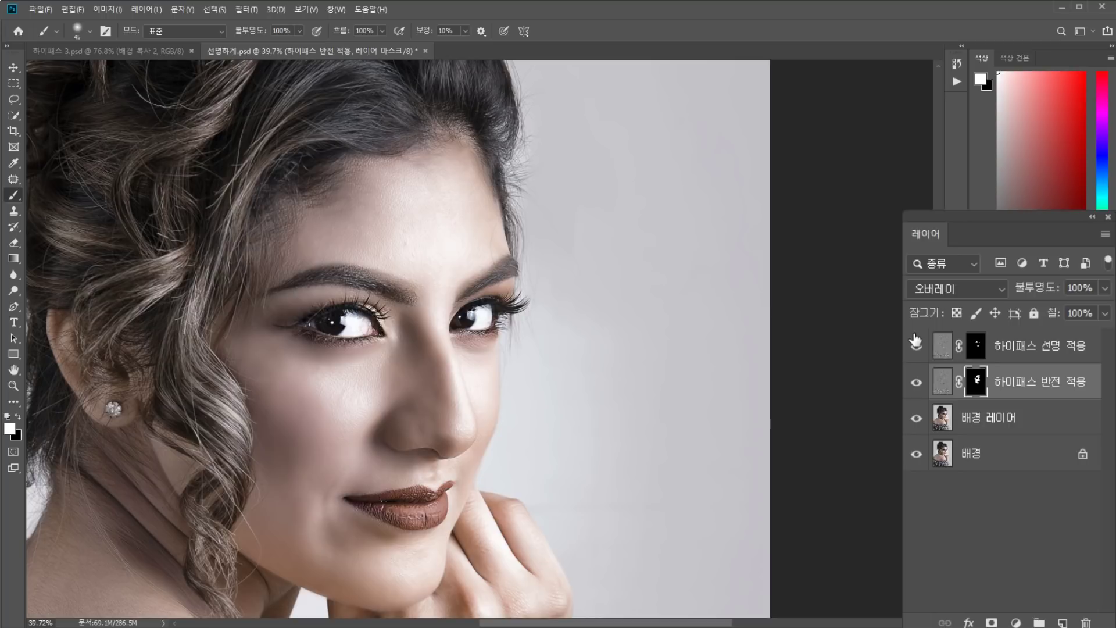
{"action": "left_click", "coordinate": [916, 418], "text": "alt"}
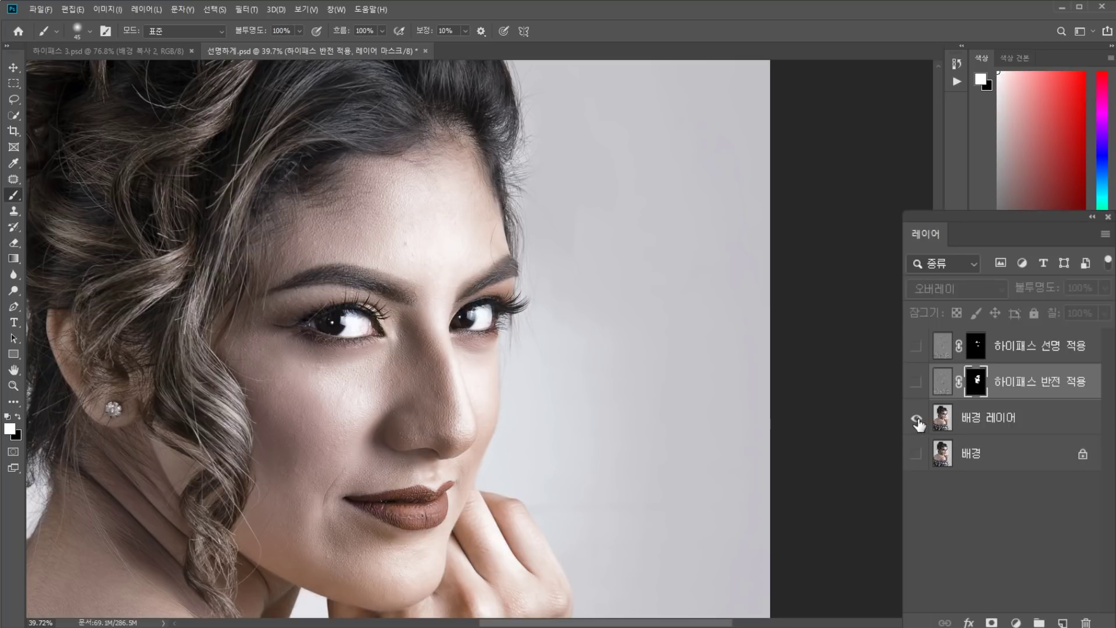
{"action": "left_click", "coordinate": [916, 418], "text": "alt"}
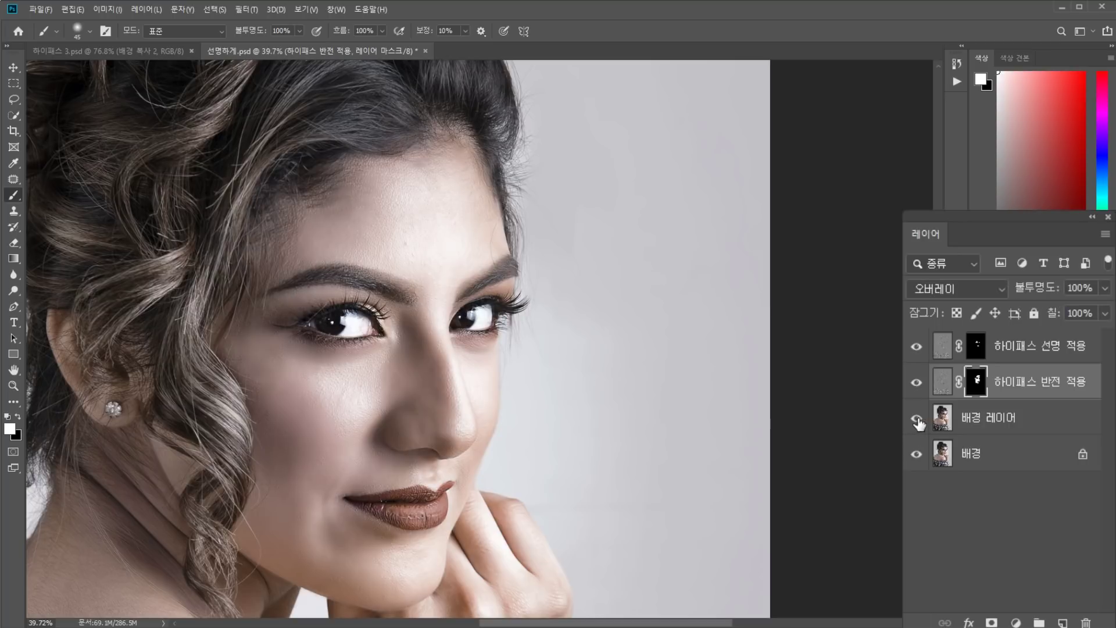
{"action": "left_click_drag", "start_coordinate": [256, 412], "coordinate": [379, 490]}
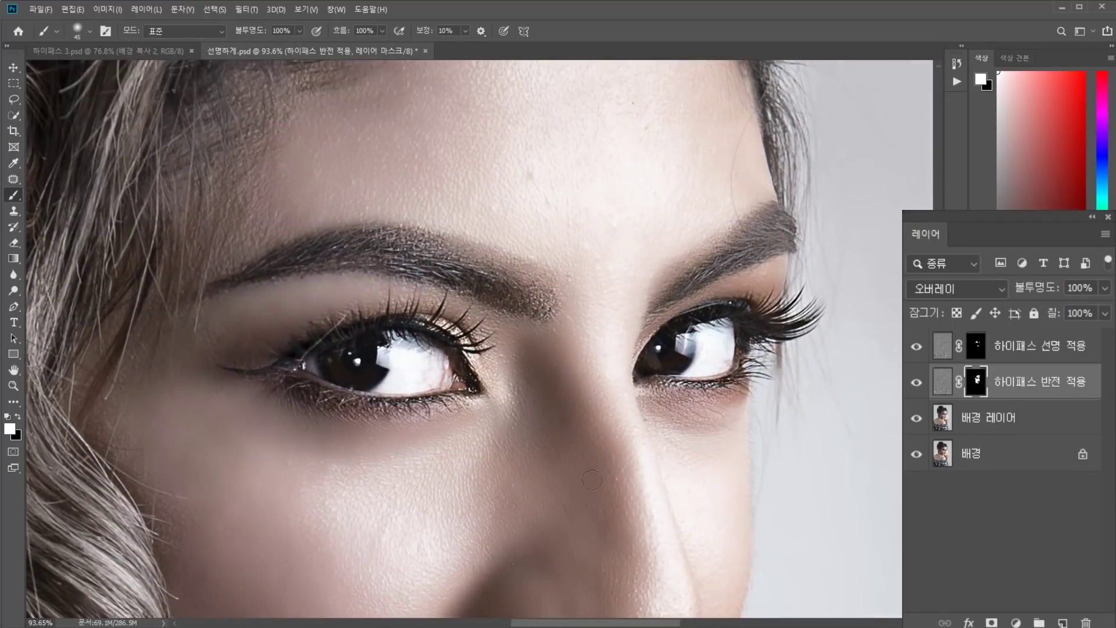
{"action": "left_click", "coordinate": [916, 419], "text": "alt"}
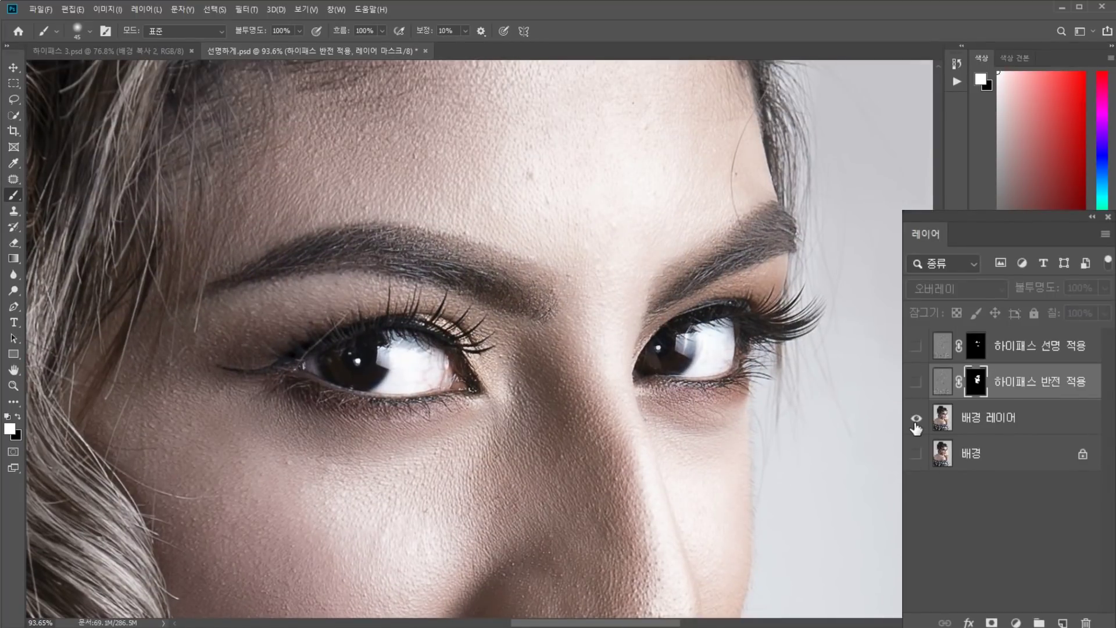
{"action": "left_click", "coordinate": [917, 418], "text": "alt"}
Examine the retouched face at several magnifications and compare its skin texture with the untouched shoulder and back
{"action": "scroll", "coordinate": [686, 445], "scroll_direction": "down", "scroll_amount": 8}
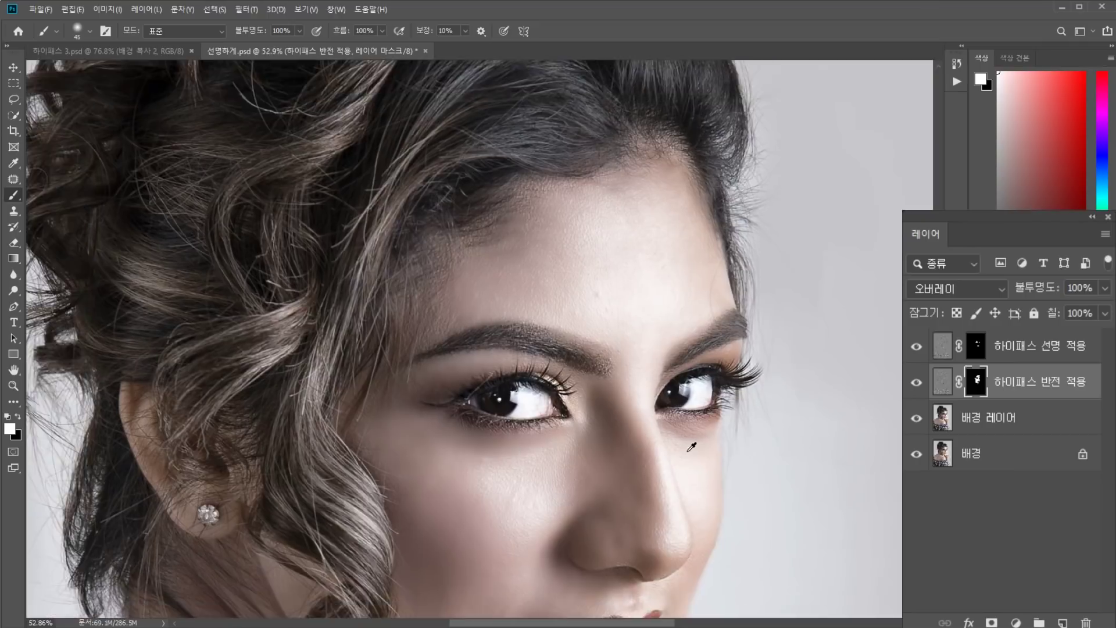
{"action": "scroll", "coordinate": [541, 308], "scroll_direction": "up", "scroll_amount": 4}
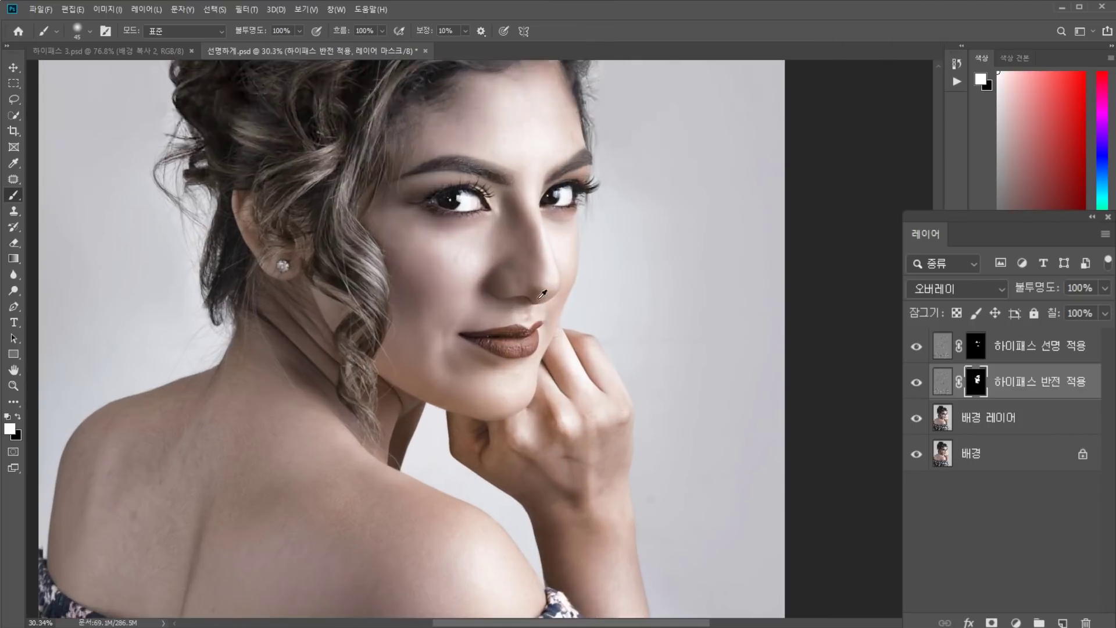
{"action": "scroll", "coordinate": [434, 349], "scroll_direction": "up", "scroll_amount": 3}
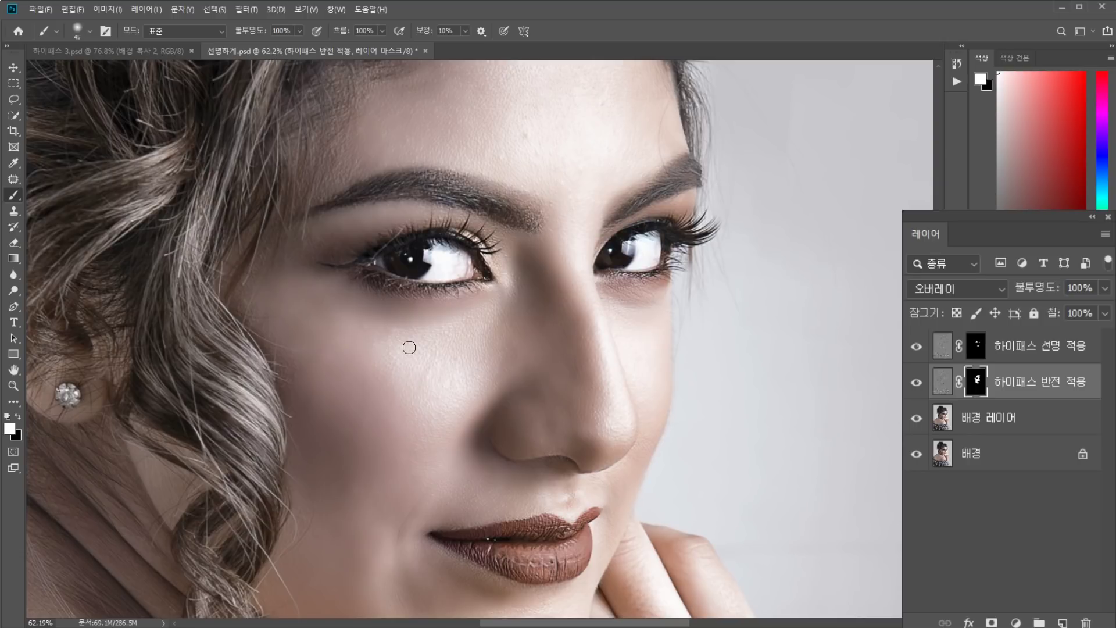
{"action": "scroll", "coordinate": [465, 336], "scroll_direction": "down", "scroll_amount": 2}
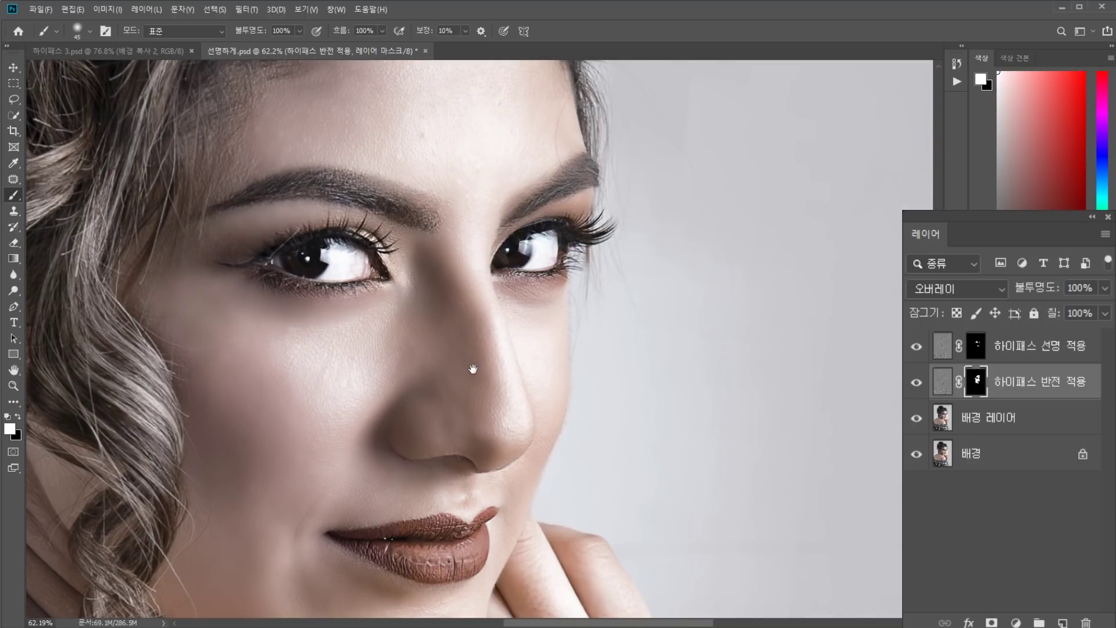
{"action": "scroll", "coordinate": [504, 358], "scroll_direction": "down", "scroll_amount": 1}
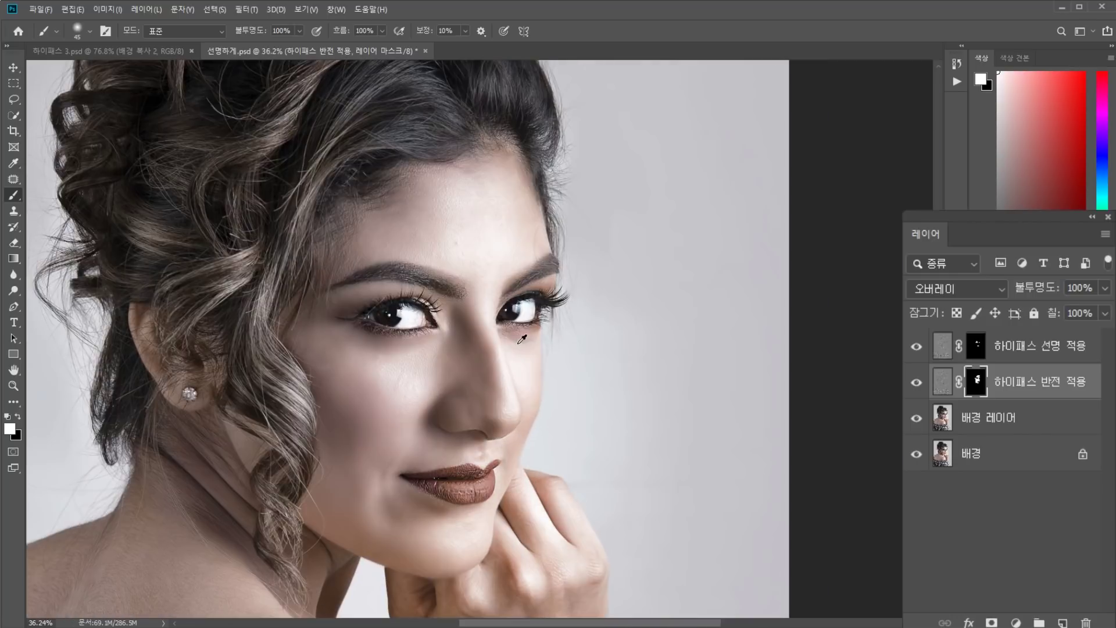
{"action": "left_click_drag", "start_coordinate": [471, 351], "coordinate": [462, 378]}
{"action": "scroll", "coordinate": [450, 269], "scroll_direction": "up", "scroll_amount": 2}
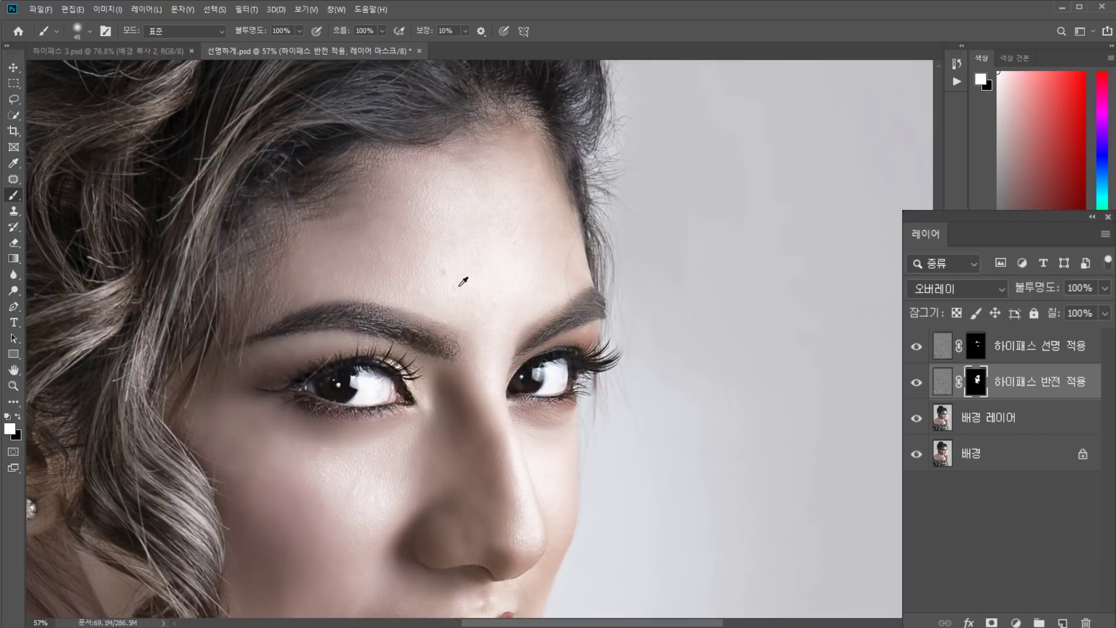
{"action": "left_click_drag", "start_coordinate": [405, 246], "coordinate": [442, 268]}
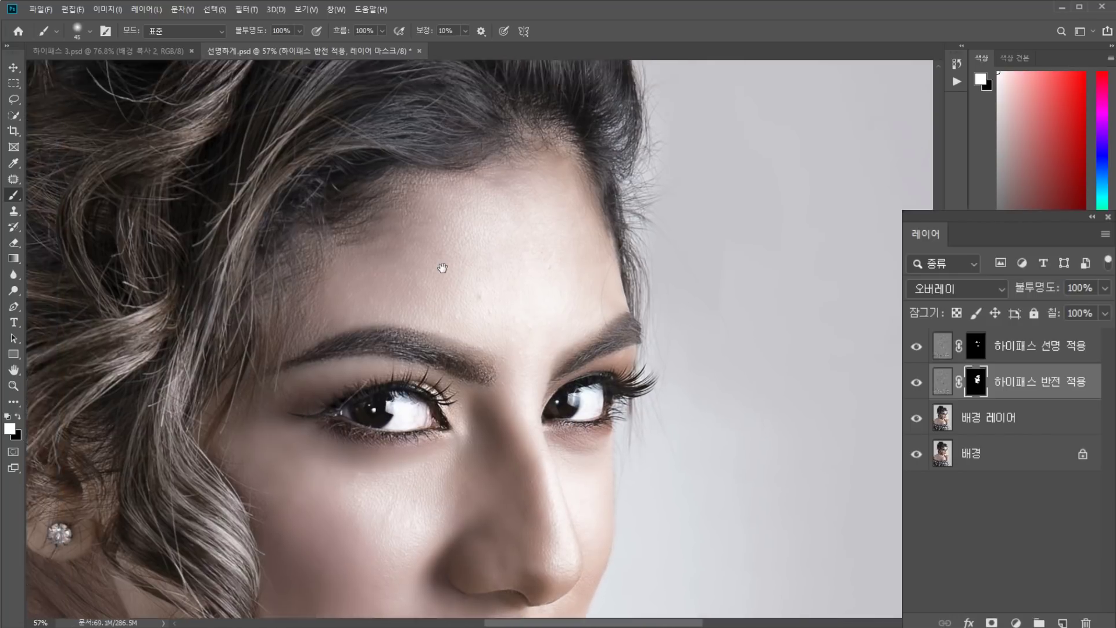
{"action": "scroll", "coordinate": [442, 268], "scroll_direction": "down", "scroll_amount": 10}
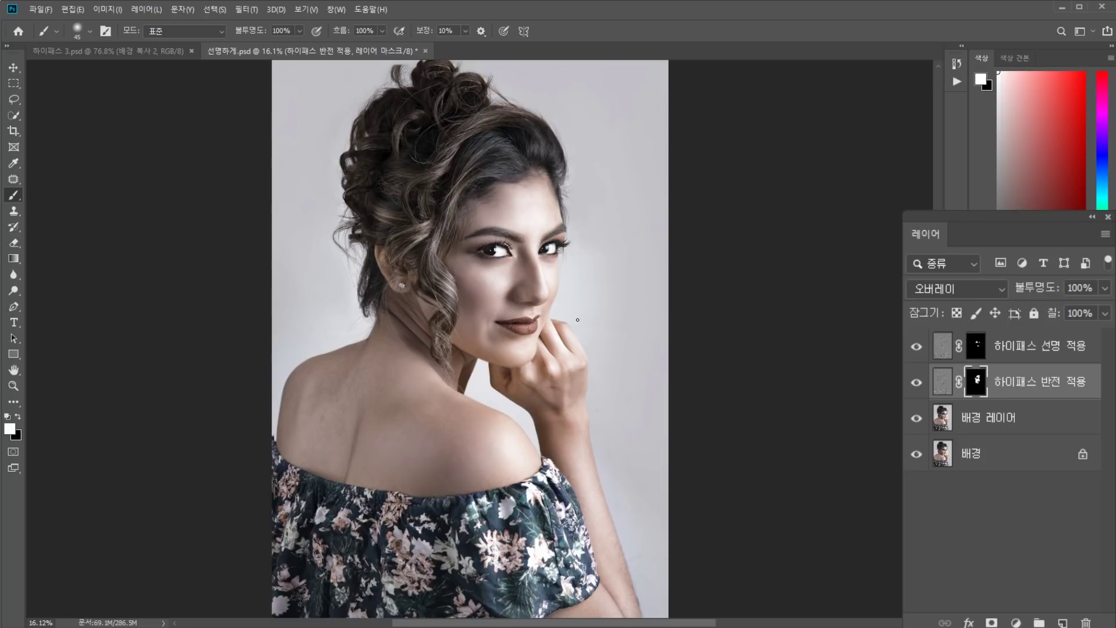
{"action": "scroll", "coordinate": [559, 297], "scroll_direction": "up", "scroll_amount": 7}
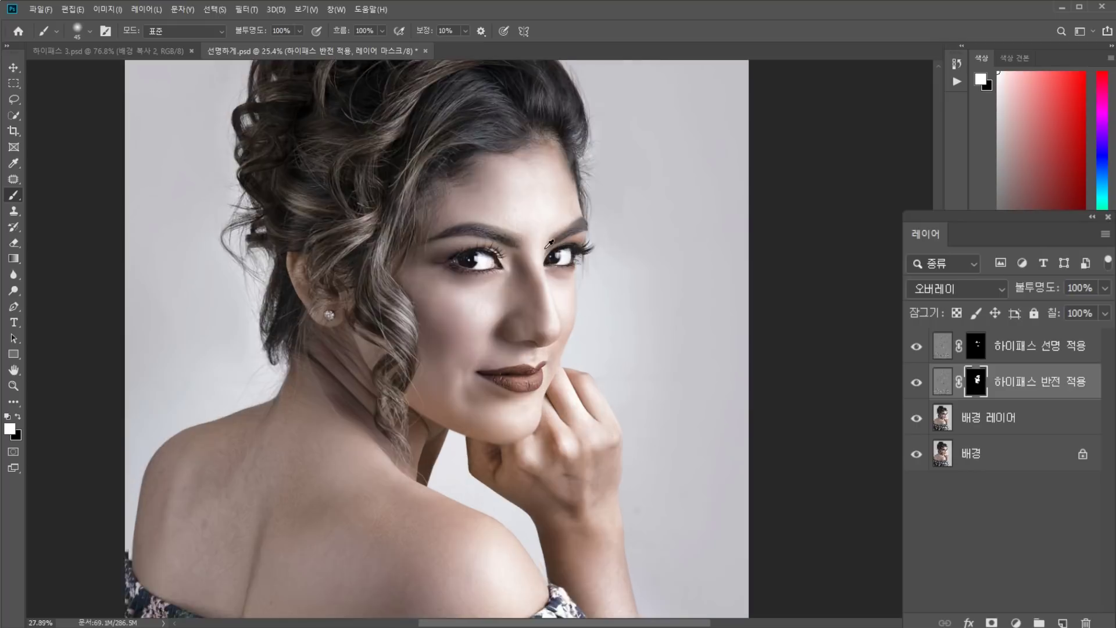
{"action": "scroll", "coordinate": [508, 417], "scroll_direction": "down", "scroll_amount": 10}
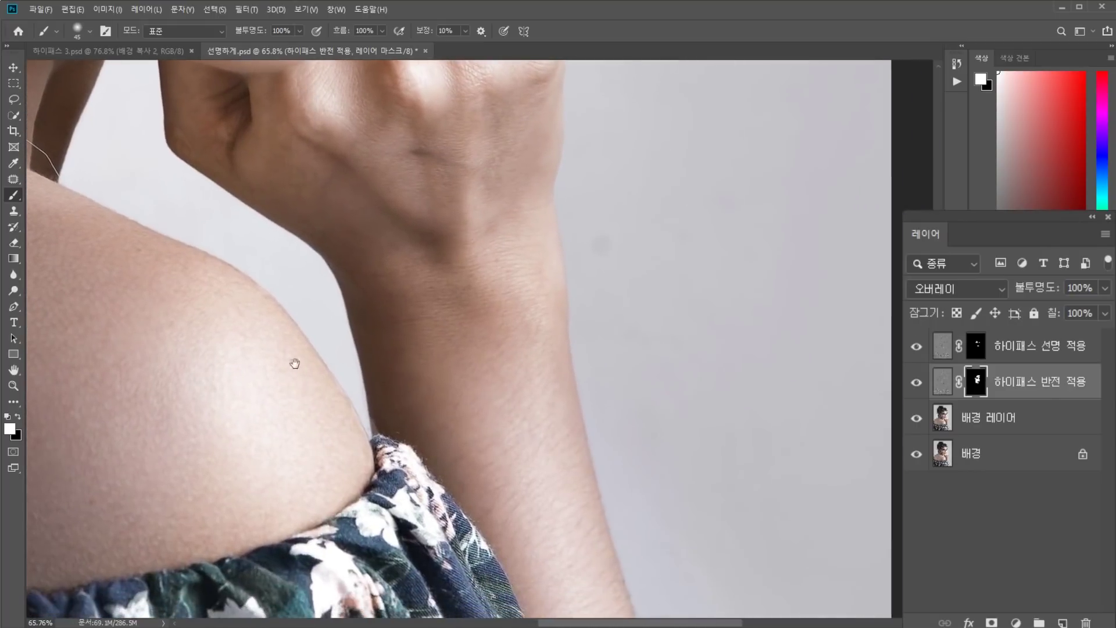
{"action": "left_click_drag", "start_coordinate": [295, 363], "coordinate": [697, 339]}
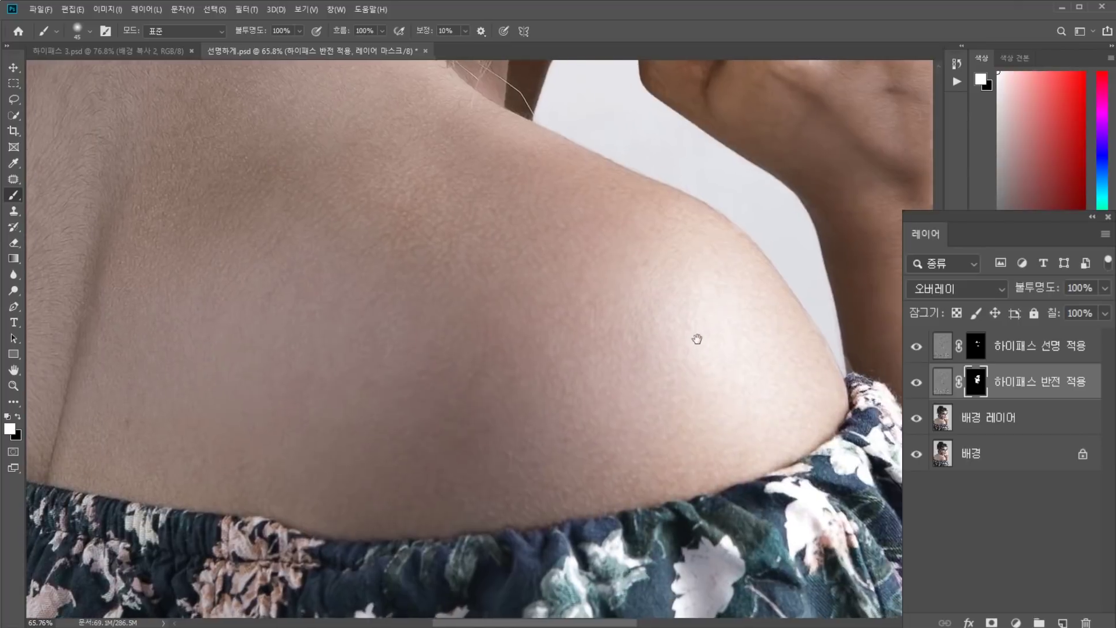
{"action": "left_click_drag", "start_coordinate": [372, 314], "coordinate": [532, 361]}
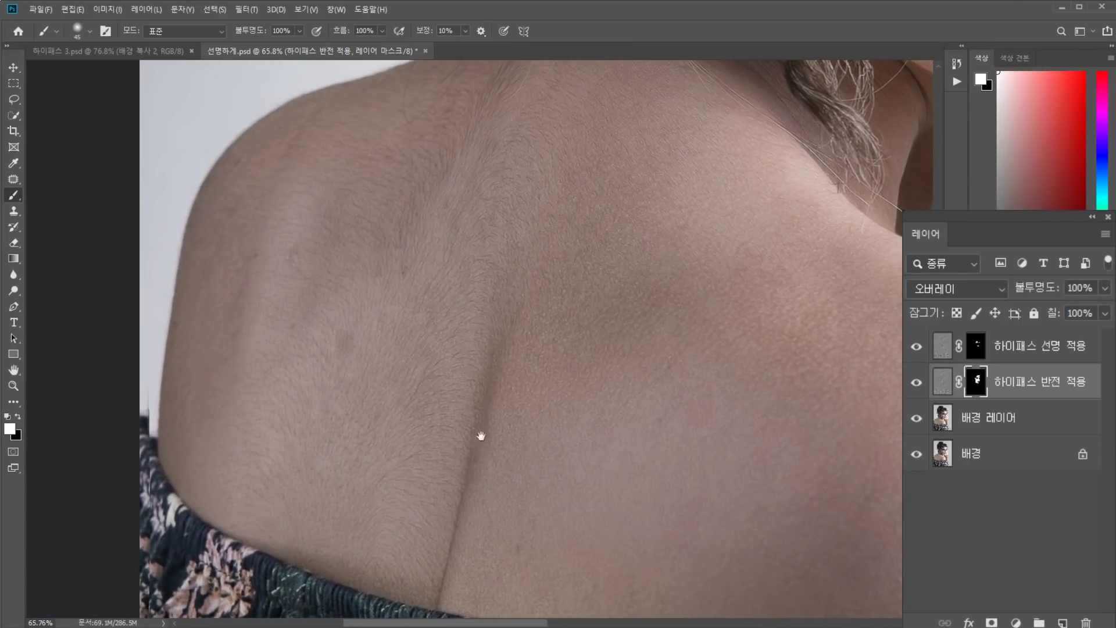
{"action": "scroll", "coordinate": [481, 436], "scroll_direction": "up", "scroll_amount": 15}
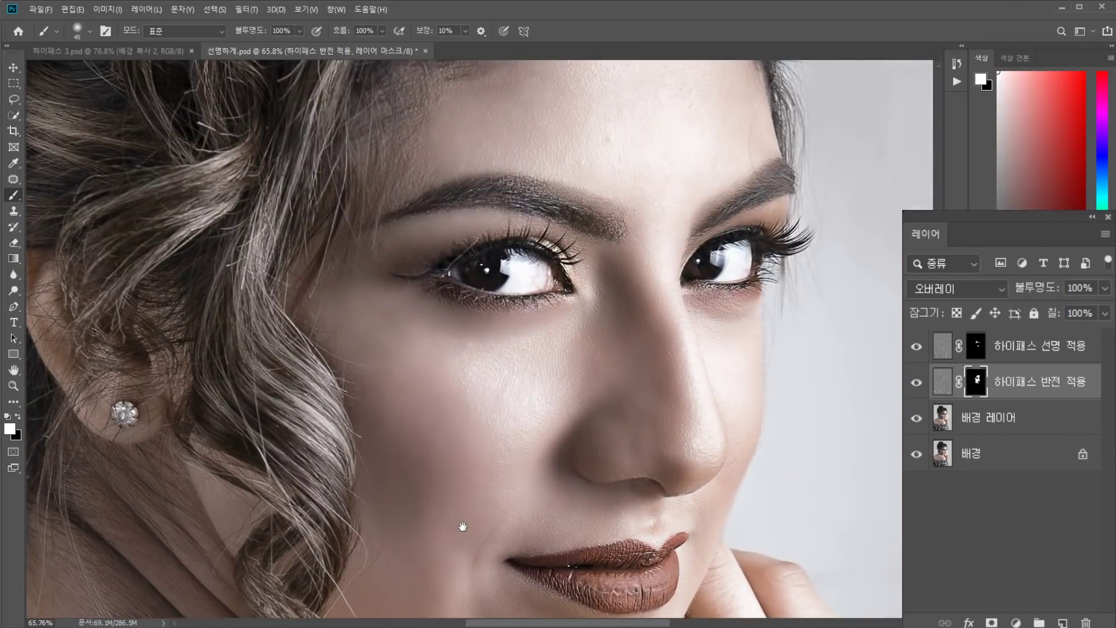
{"action": "scroll", "coordinate": [462, 526], "scroll_direction": "down", "scroll_amount": 15}
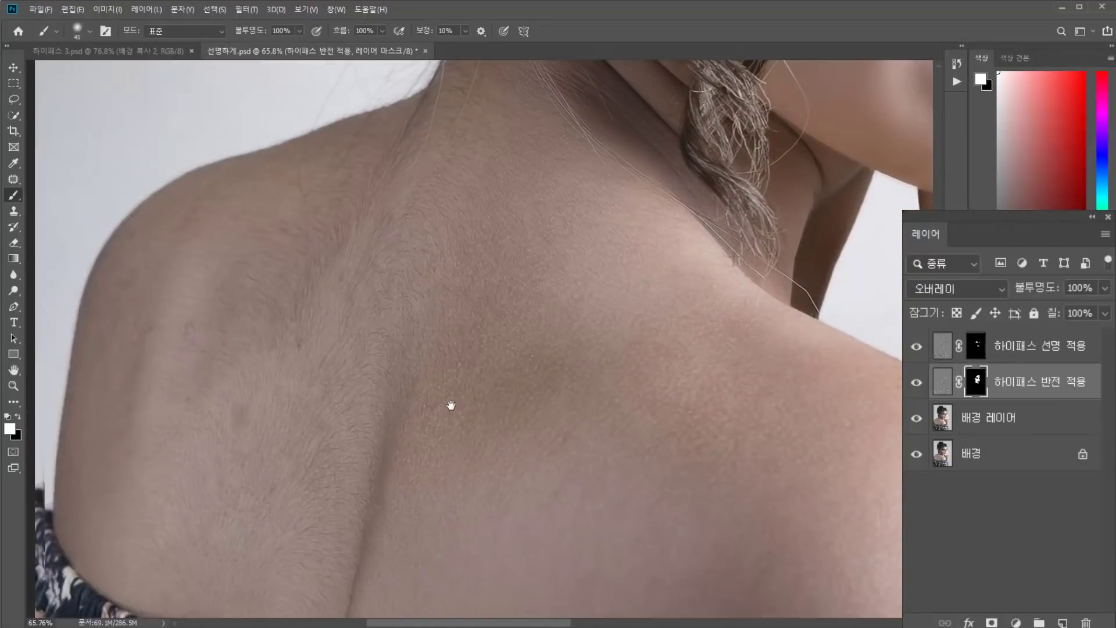
Enlarge the brush from 80 and paint white on the mask over the back and shoulders, using a smaller size toward the neck
{"action": "scroll", "coordinate": [440, 410], "scroll_direction": "down", "scroll_amount": 2}
{"action": "scroll", "coordinate": [440, 410], "scroll_direction": "down", "scroll_amount": 2}
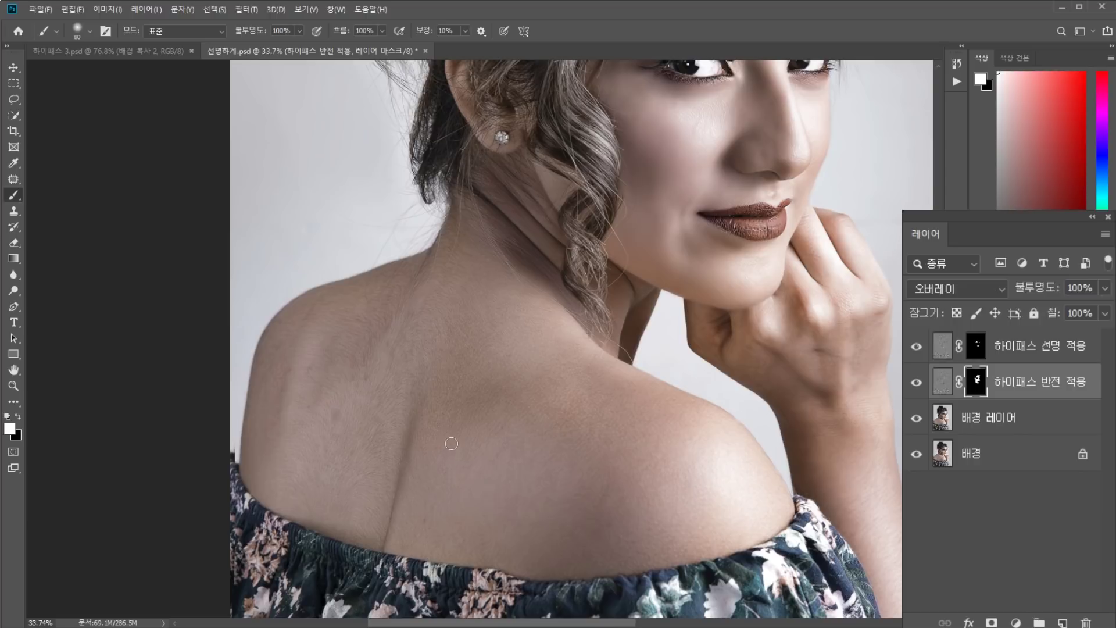
{"action": "key", "text": "bracketright"}
{"action": "key", "text": "bracketright"}
{"action": "key", "text": "bracketright"}
{"action": "key", "text": "bracketright"}
{"action": "key", "text": "bracketright"}
{"action": "key", "text": "bracketright"}
{"action": "key", "text": "bracketright"}
{"action": "key", "text": "bracketright"}
{"action": "key", "text": "bracketright"}
{"action": "key", "text": "bracketright"}
{"action": "key", "text": "bracketright"}
{"action": "key", "text": "bracketright"}
{"action": "mouse_move", "coordinate": [450, 406]}
{"action": "left_mouse_down"}
{"action": "mouse_move", "coordinate": [454, 396]}
{"action": "mouse_move", "coordinate": [414, 398]}
{"action": "left_mouse_up"}
{"action": "key", "text": "bracketleft"}
{"action": "key", "text": "bracketleft"}
Paint white on the mask over the neck below the ear and beside the hanging curl, using a smaller brush
{"action": "key", "text": "bracketleft"}
{"action": "mouse_move", "coordinate": [322, 393]}
{"action": "left_mouse_down"}
{"action": "mouse_move", "coordinate": [368, 328]}
{"action": "mouse_move", "coordinate": [376, 334]}
{"action": "mouse_move", "coordinate": [335, 335]}
{"action": "mouse_move", "coordinate": [342, 321]}
{"action": "mouse_move", "coordinate": [422, 392]}
{"action": "mouse_move", "coordinate": [431, 420]}
{"action": "mouse_move", "coordinate": [398, 507]}
{"action": "mouse_move", "coordinate": [359, 503]}
{"action": "mouse_move", "coordinate": [517, 531]}
{"action": "mouse_move", "coordinate": [466, 461]}
{"action": "mouse_move", "coordinate": [412, 497]}
{"action": "mouse_move", "coordinate": [443, 475]}
{"action": "mouse_move", "coordinate": [442, 456]}
{"action": "mouse_move", "coordinate": [279, 421]}
{"action": "mouse_move", "coordinate": [278, 445]}
{"action": "mouse_move", "coordinate": [313, 346]}
{"action": "mouse_move", "coordinate": [289, 371]}
{"action": "mouse_move", "coordinate": [433, 300]}
{"action": "mouse_move", "coordinate": [472, 259]}
{"action": "mouse_move", "coordinate": [627, 449]}
{"action": "mouse_move", "coordinate": [678, 465]}
{"action": "mouse_move", "coordinate": [646, 429]}
{"action": "mouse_move", "coordinate": [712, 461]}
{"action": "mouse_move", "coordinate": [753, 507]}
{"action": "mouse_move", "coordinate": [536, 535]}
{"action": "mouse_move", "coordinate": [644, 524]}
{"action": "mouse_move", "coordinate": [545, 522]}
{"action": "mouse_move", "coordinate": [571, 443]}
{"action": "mouse_move", "coordinate": [381, 432]}
{"action": "mouse_move", "coordinate": [423, 338]}
{"action": "mouse_move", "coordinate": [316, 390]}
{"action": "mouse_move", "coordinate": [468, 282]}
{"action": "left_mouse_up"}
{"action": "key", "text": "bracketleft"}
{"action": "key", "text": "bracketleft"}
{"action": "key", "text": "bracketleft"}
{"action": "key", "text": "bracketleft"}
{"action": "left_click_drag", "start_coordinate": [490, 208], "coordinate": [594, 326]}
{"action": "key", "text": "bracketleft"}
{"action": "key", "text": "bracketleft"}
{"action": "key", "text": "bracketleft"}
{"action": "left_click_drag", "start_coordinate": [481, 178], "coordinate": [517, 206]}
Paint white on the mask over the back of the hand, fingers and wrist with the brush at 125
{"action": "left_click_drag", "start_coordinate": [754, 359], "coordinate": [388, 344]}
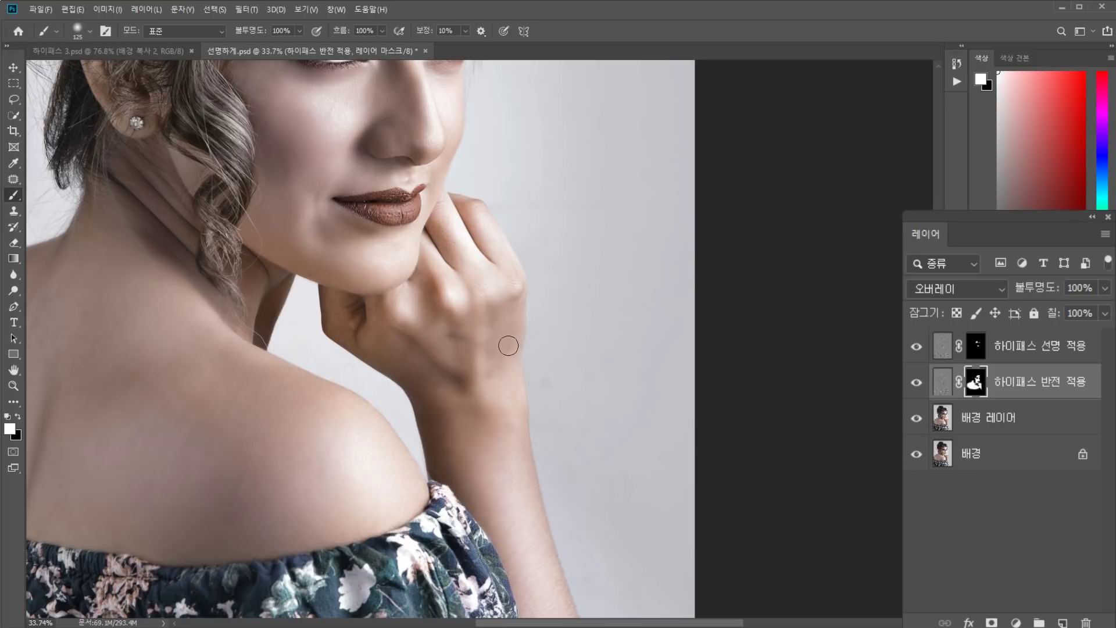
{"action": "left_click_drag", "start_coordinate": [480, 384], "coordinate": [471, 254]}
{"action": "left_click_drag", "start_coordinate": [445, 105], "coordinate": [489, 236]}
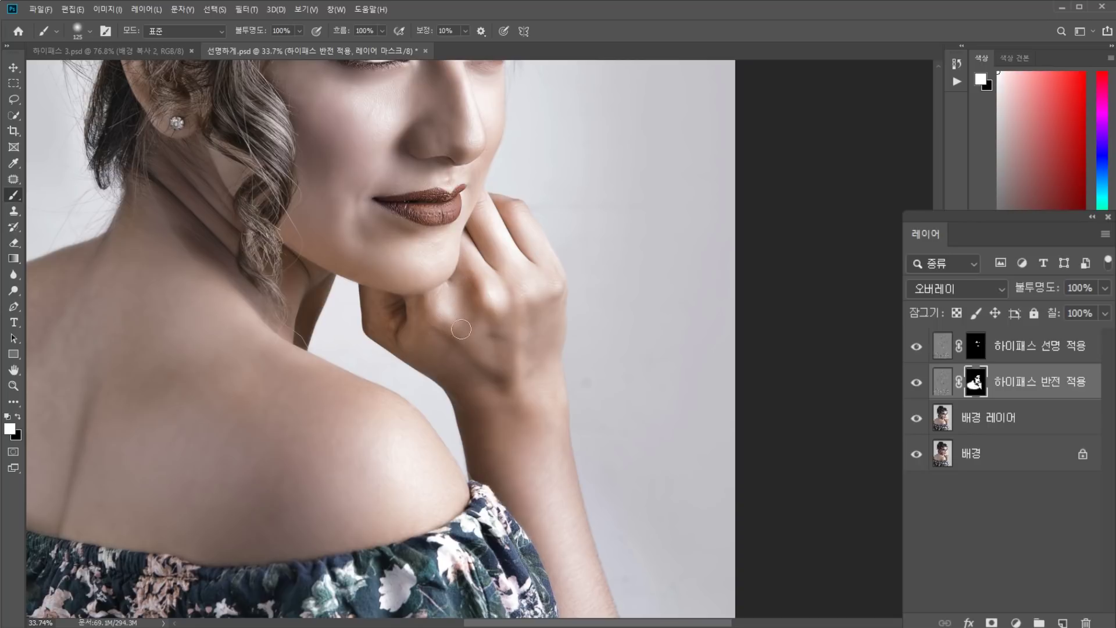
Enlarge the brush to 200 and paint white on the mask over the forearm down to the elbow to soften its skin
{"action": "left_click_drag", "start_coordinate": [593, 585], "coordinate": [538, 449]}
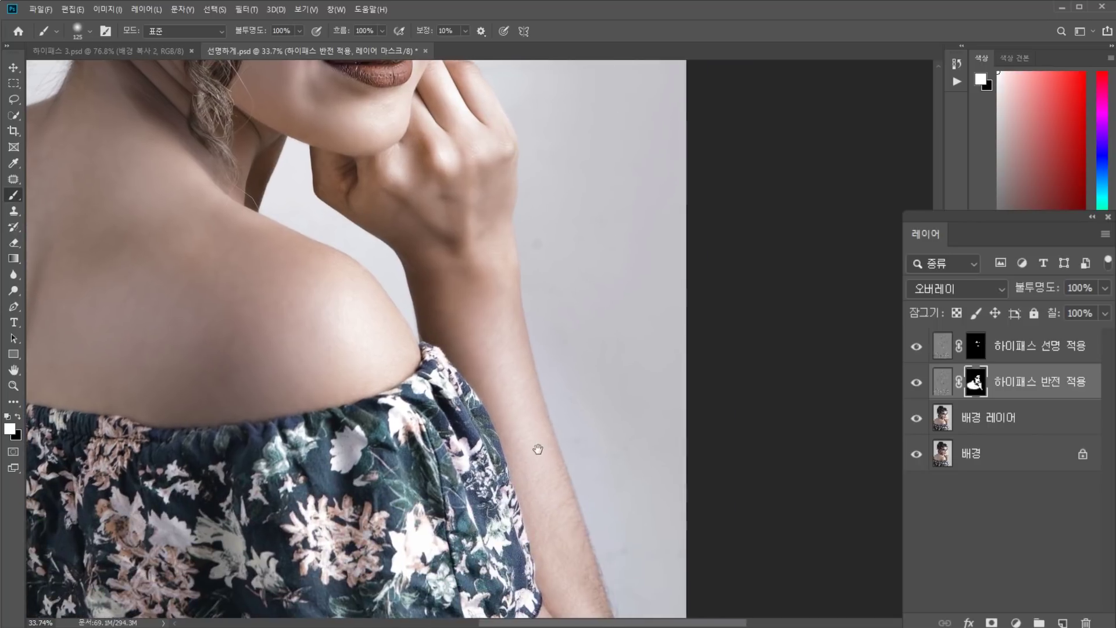
{"action": "left_click_drag", "start_coordinate": [558, 551], "coordinate": [515, 382]}
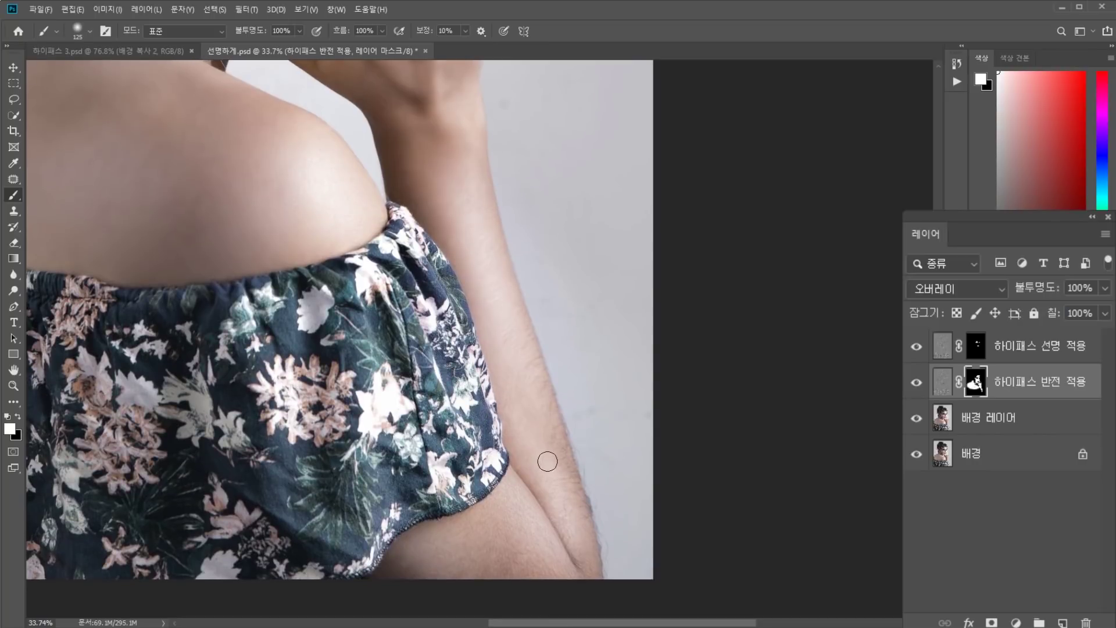
{"action": "key", "text": "bracketright"}
{"action": "key", "text": "bracketright"}
{"action": "key", "text": "bracketright"}
{"action": "mouse_move", "coordinate": [580, 563]}
{"action": "left_mouse_down"}
{"action": "mouse_move", "coordinate": [567, 484]}
{"action": "mouse_move", "coordinate": [544, 471]}
{"action": "mouse_move", "coordinate": [525, 481]}
{"action": "mouse_move", "coordinate": [571, 565]}
{"action": "mouse_move", "coordinate": [543, 502]}
{"action": "mouse_move", "coordinate": [565, 492]}
{"action": "mouse_move", "coordinate": [529, 379]}
{"action": "mouse_move", "coordinate": [560, 505]}
{"action": "mouse_move", "coordinate": [527, 485]}
{"action": "mouse_move", "coordinate": [588, 604]}
{"action": "mouse_move", "coordinate": [556, 528]}
{"action": "mouse_move", "coordinate": [513, 471]}
{"action": "mouse_move", "coordinate": [548, 479]}
{"action": "mouse_move", "coordinate": [533, 455]}
{"action": "mouse_move", "coordinate": [548, 569]}
{"action": "left_mouse_up"}
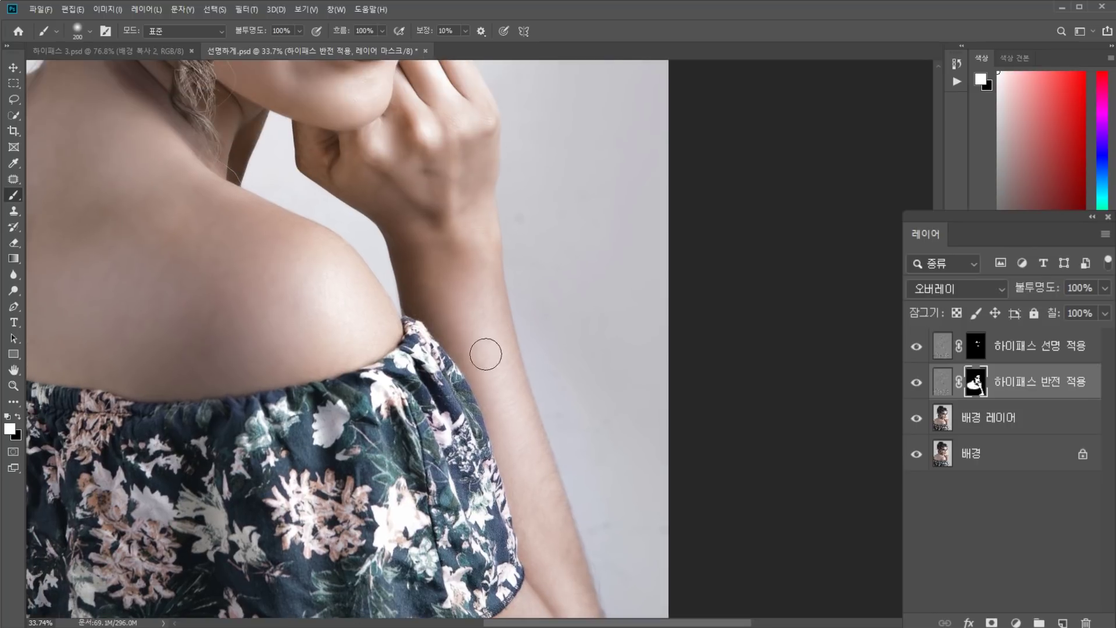
Check the softened skin on the face, back and arm, switch the foreground colour to black and inspect the softening layer's mask alone
{"action": "scroll", "coordinate": [482, 300], "scroll_direction": "down", "scroll_amount": 5}
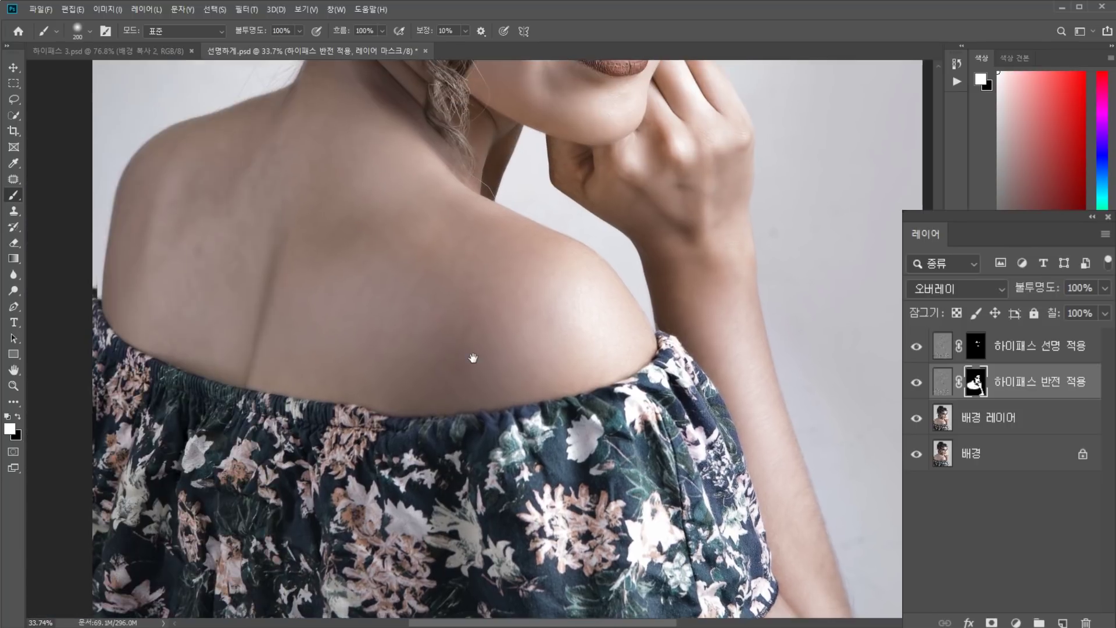
{"action": "scroll", "coordinate": [522, 297], "scroll_direction": "up", "scroll_amount": 5}
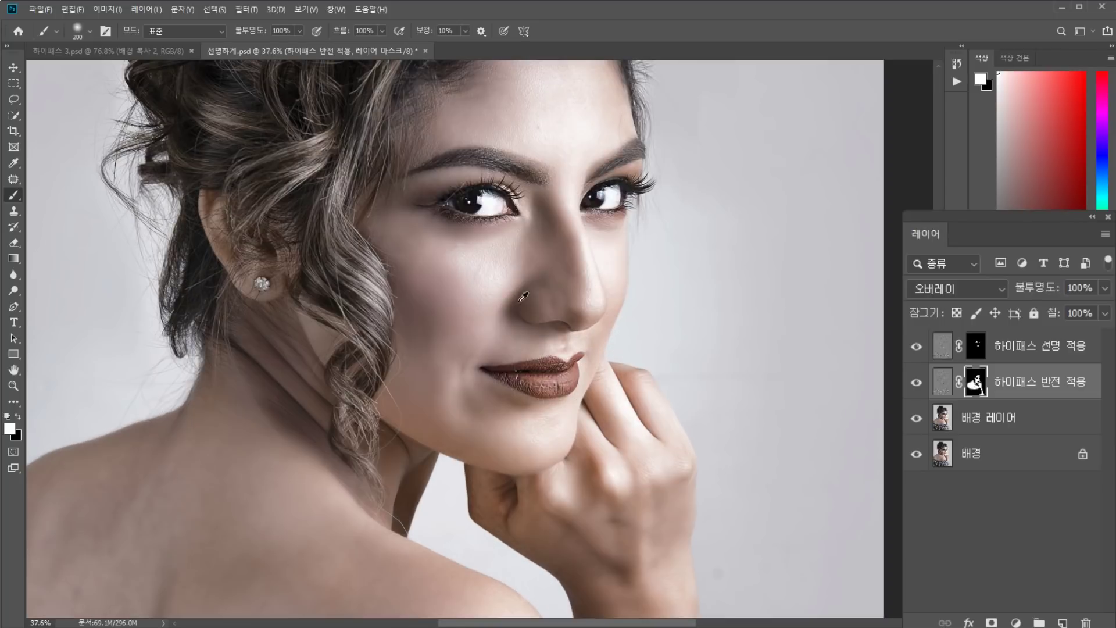
{"action": "mouse_move", "coordinate": [419, 419]}
{"action": "left_mouse_down"}
{"action": "mouse_move", "coordinate": [511, 180]}
{"action": "mouse_move", "coordinate": [509, 204]}
{"action": "left_mouse_up"}
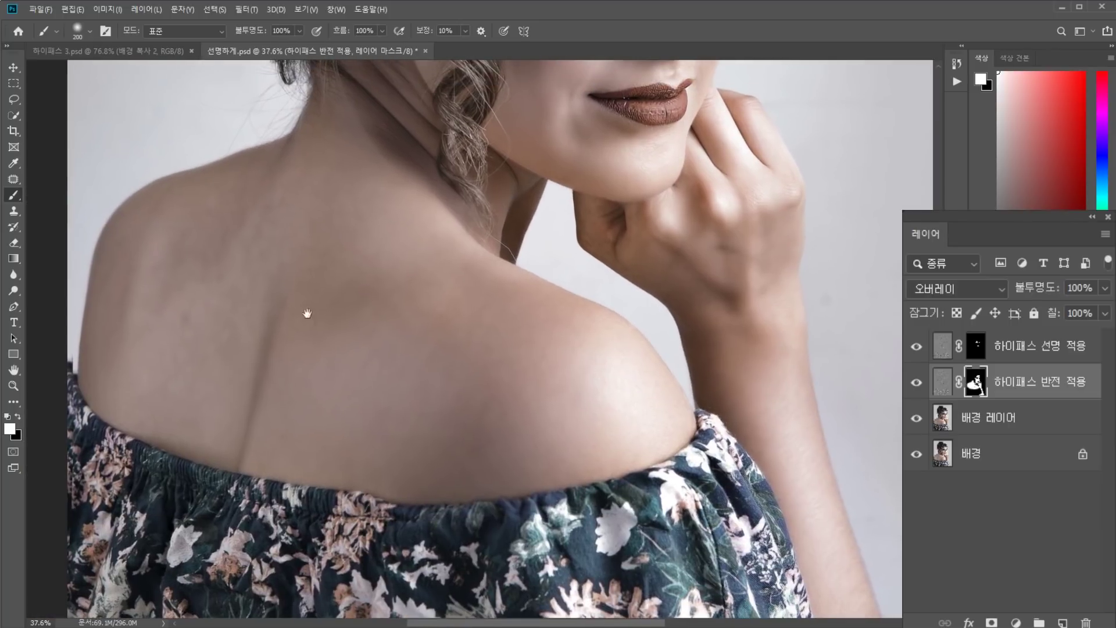
{"action": "scroll", "coordinate": [386, 366], "scroll_direction": "down", "scroll_amount": 5}
{"action": "scroll", "coordinate": [391, 369], "scroll_direction": "up", "scroll_amount": 5}
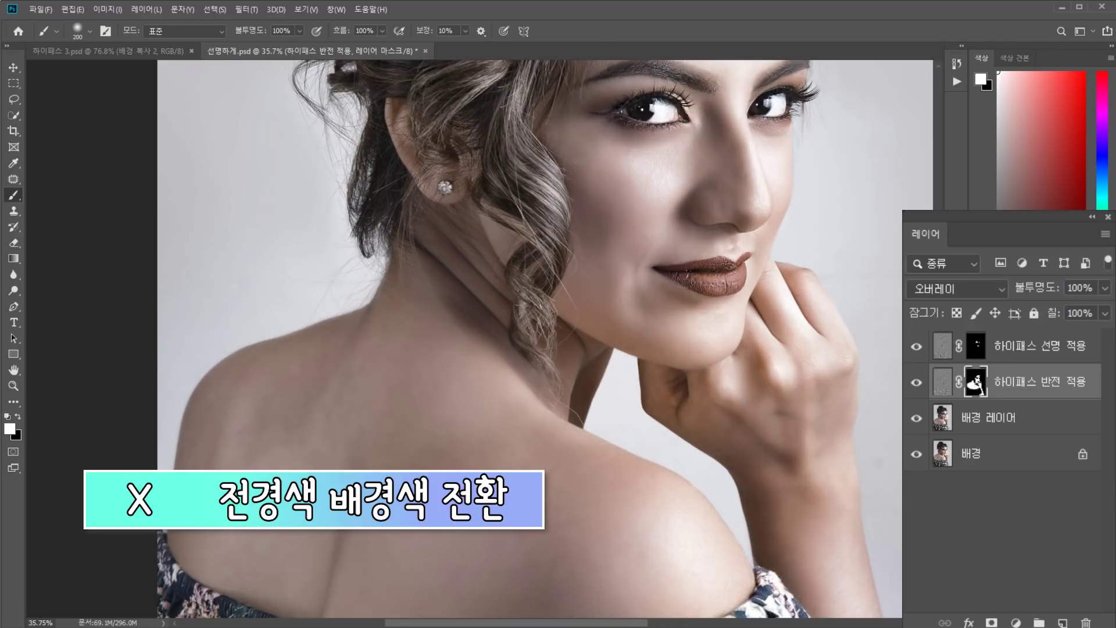
{"action": "key", "text": "x"}
{"action": "left_click_drag", "start_coordinate": [336, 520], "coordinate": [362, 438]}
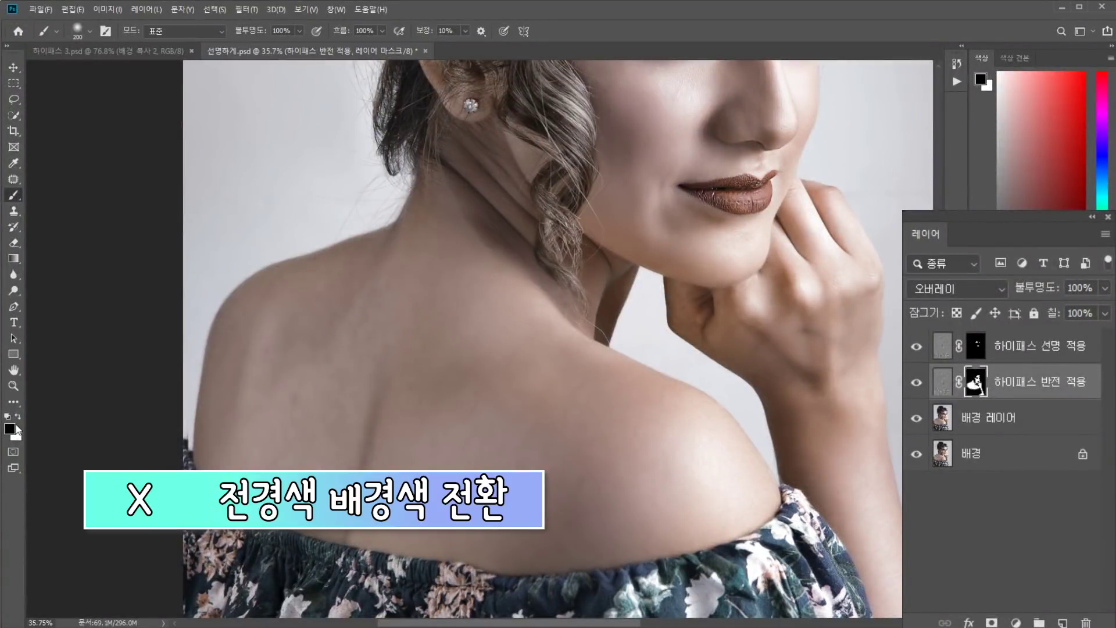
{"action": "left_click", "coordinate": [976, 382], "text": "alt"}
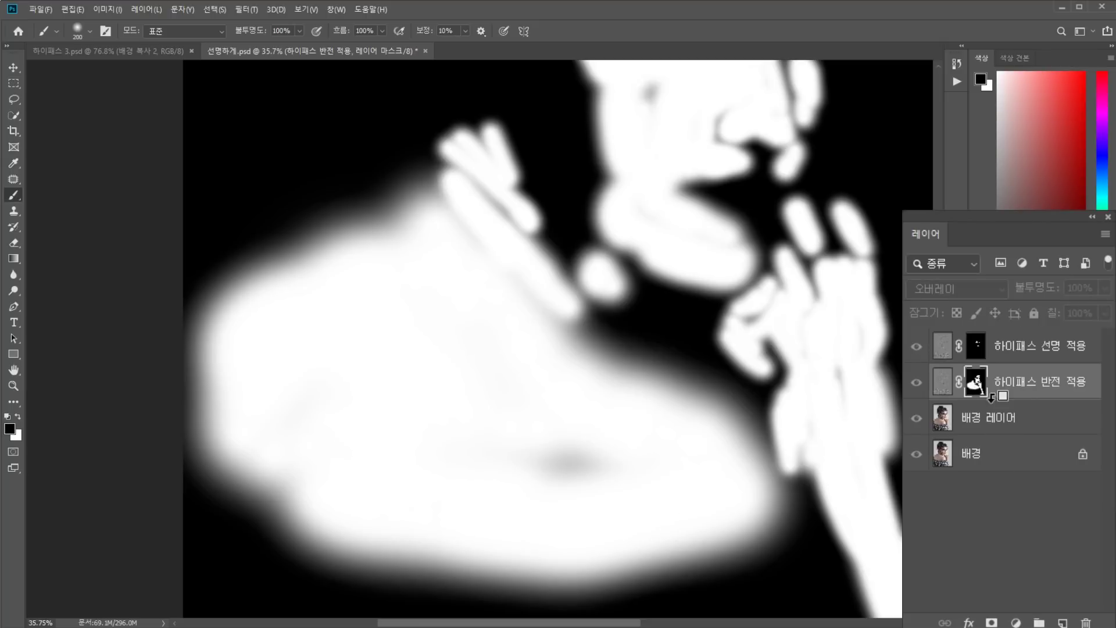
{"action": "left_click", "coordinate": [977, 382], "text": "alt"}
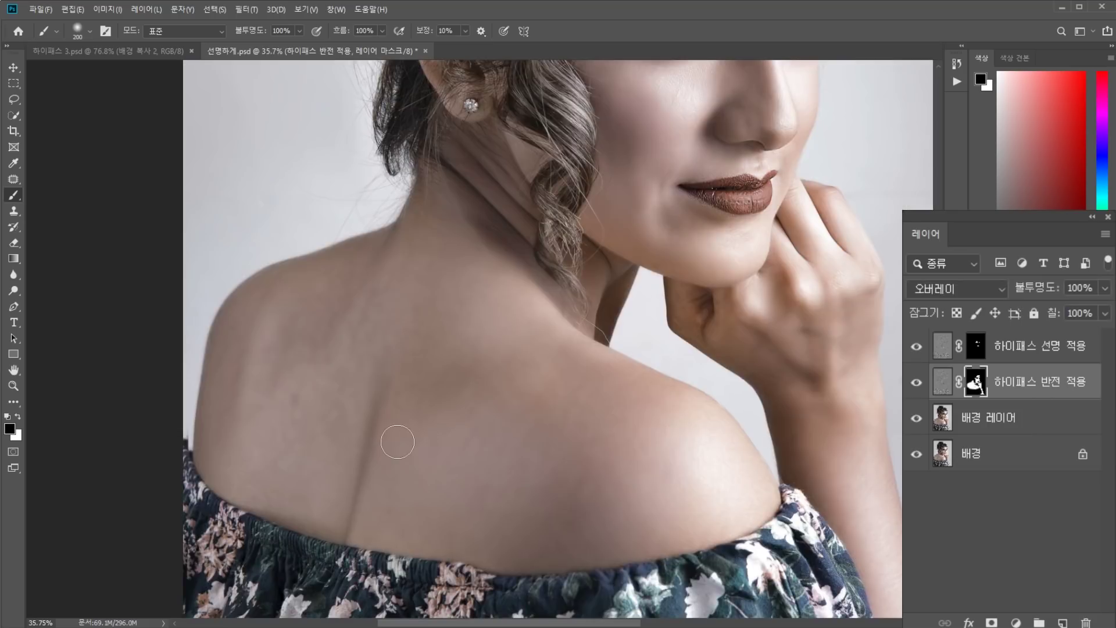
Reduce the brush to 90 and try painting black on the mask along the spine crease at full opacity
{"action": "key", "text": "bracketleft"}
{"action": "key", "text": "bracketleft"}
{"action": "key", "text": "bracketleft"}
{"action": "key", "text": "bracketleft"}
{"action": "scroll", "coordinate": [372, 474], "scroll_direction": "up", "scroll_amount": 5}
{"action": "left_click_drag", "start_coordinate": [399, 485], "coordinate": [428, 402]}
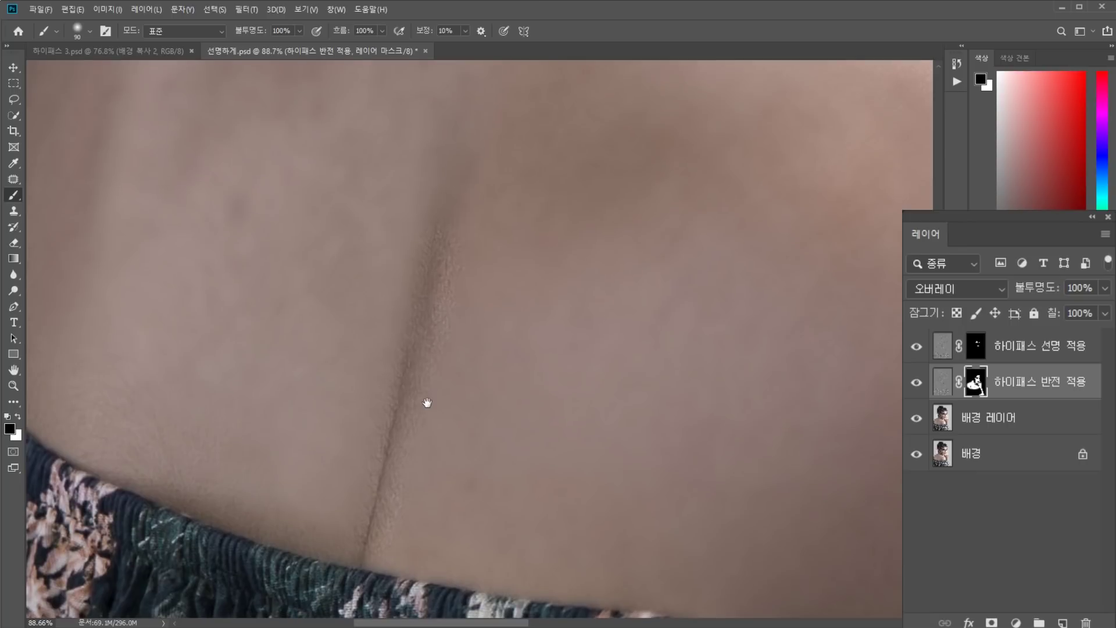
{"action": "scroll", "coordinate": [429, 389], "scroll_direction": "down", "scroll_amount": 5}
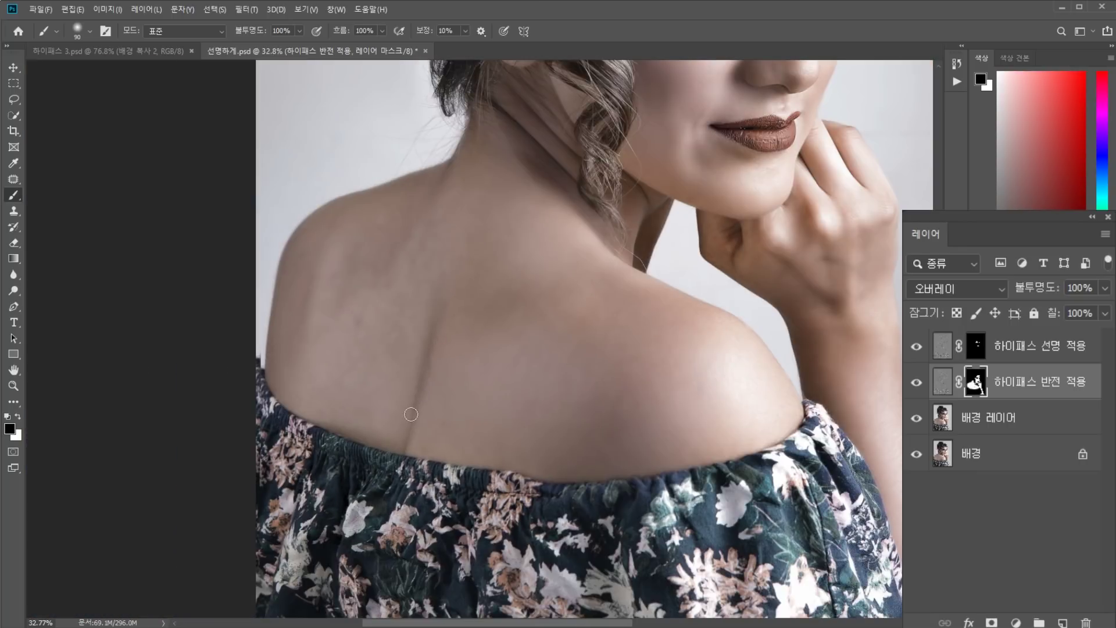
Lower the brush opacity from trial values of 70% and 50% to 30%, painting black on the mask along the spine crease
{"action": "scroll", "coordinate": [411, 414], "scroll_direction": "up", "scroll_amount": 6}
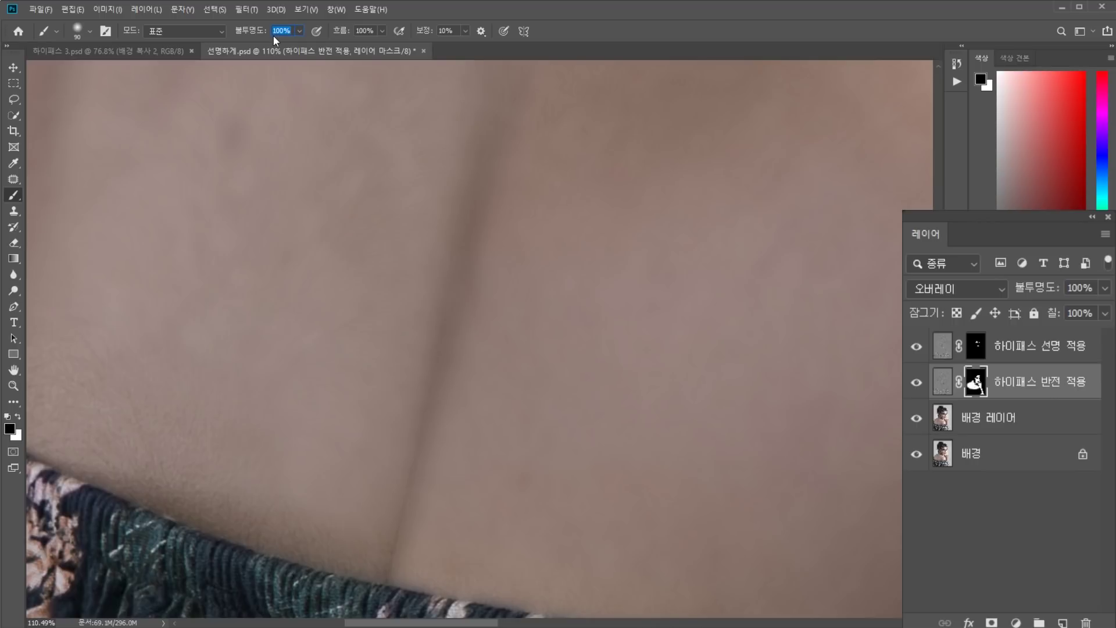
{"action": "type", "text": "70"}
{"action": "key", "text": "Return"}
{"action": "left_click_drag", "start_coordinate": [493, 201], "coordinate": [476, 201]}
{"action": "left_click_drag", "start_coordinate": [482, 140], "coordinate": [394, 512]}
{"action": "key", "text": "ctrl+z"}
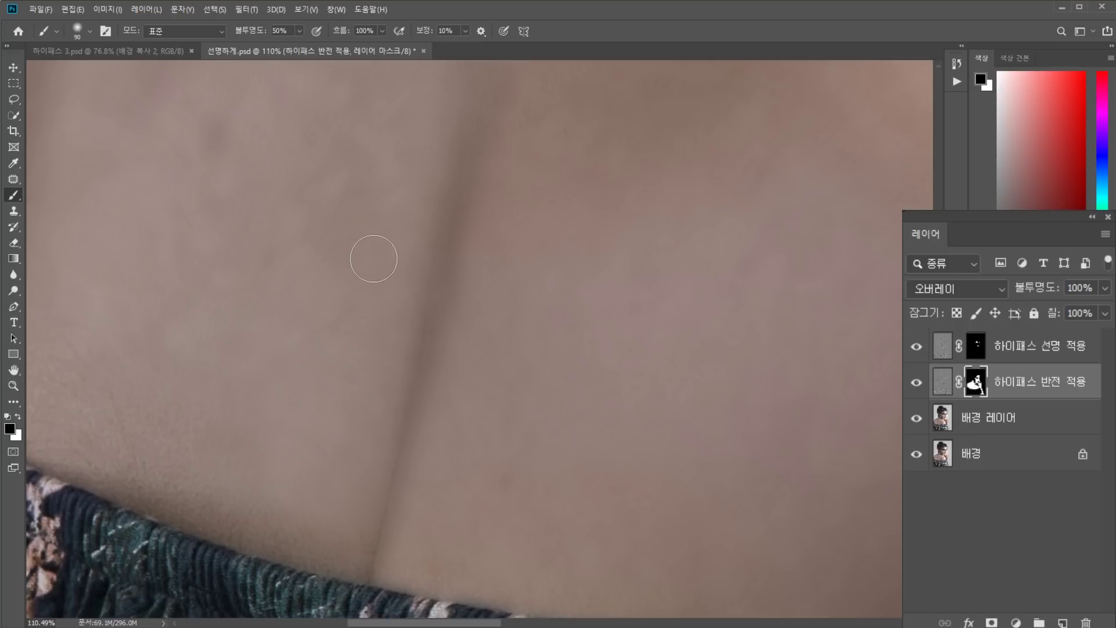
{"action": "left_click_drag", "start_coordinate": [468, 149], "coordinate": [389, 516]}
{"action": "scroll", "coordinate": [464, 354], "scroll_direction": "down", "scroll_amount": 5}
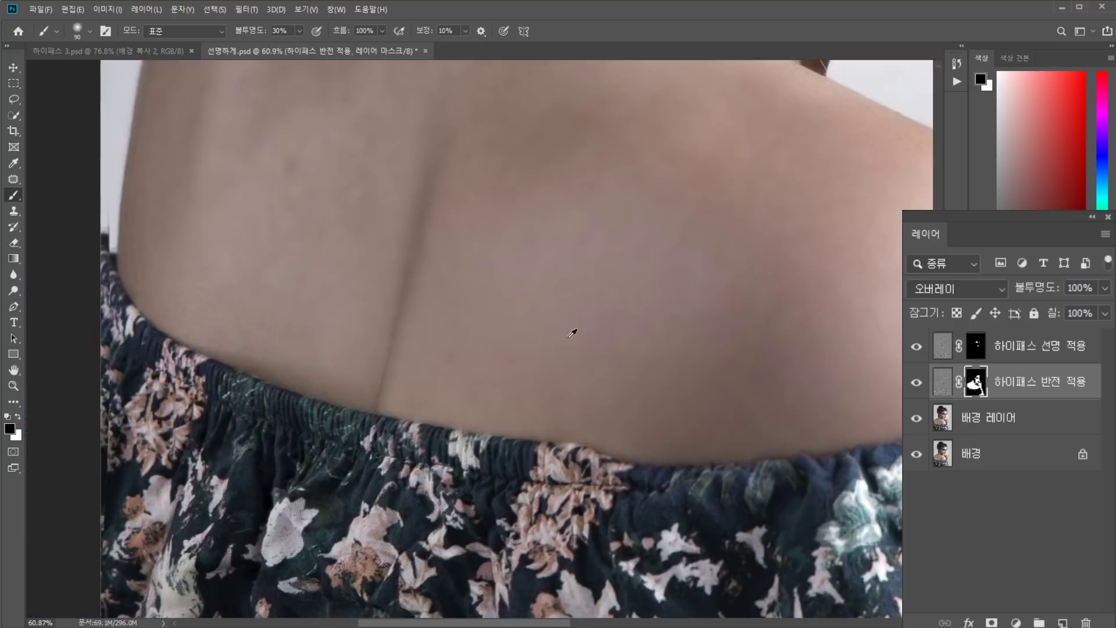
Examine the retouched back, the lower arm near the elbow, the whole portrait and the face
{"action": "scroll", "coordinate": [646, 340], "scroll_direction": "down", "scroll_amount": 2}
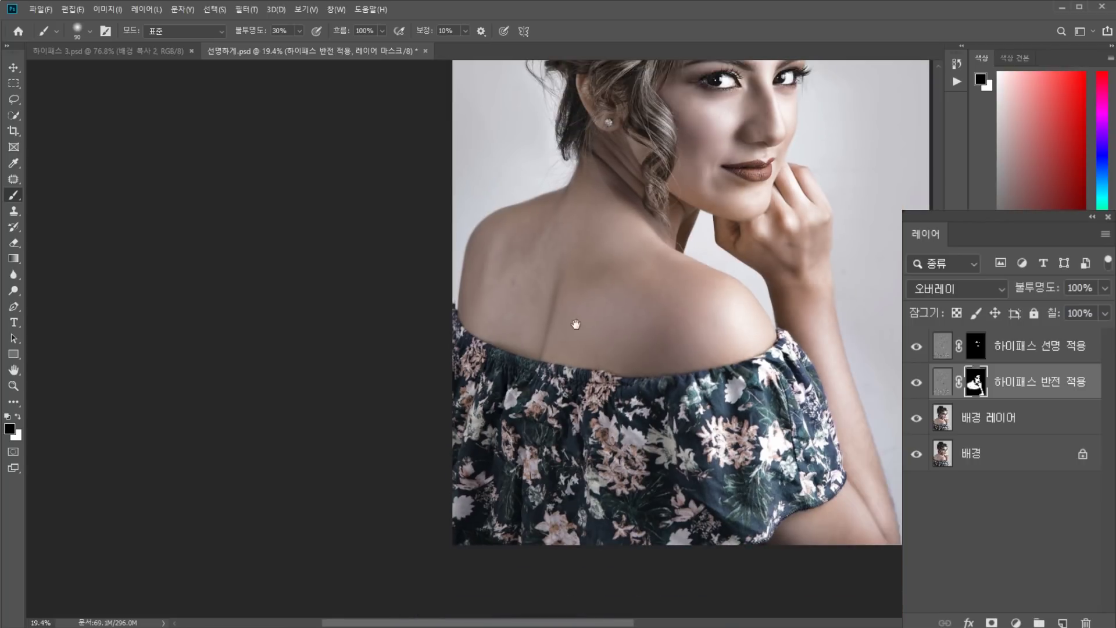
{"action": "left_click_drag", "start_coordinate": [596, 335], "coordinate": [444, 253]}
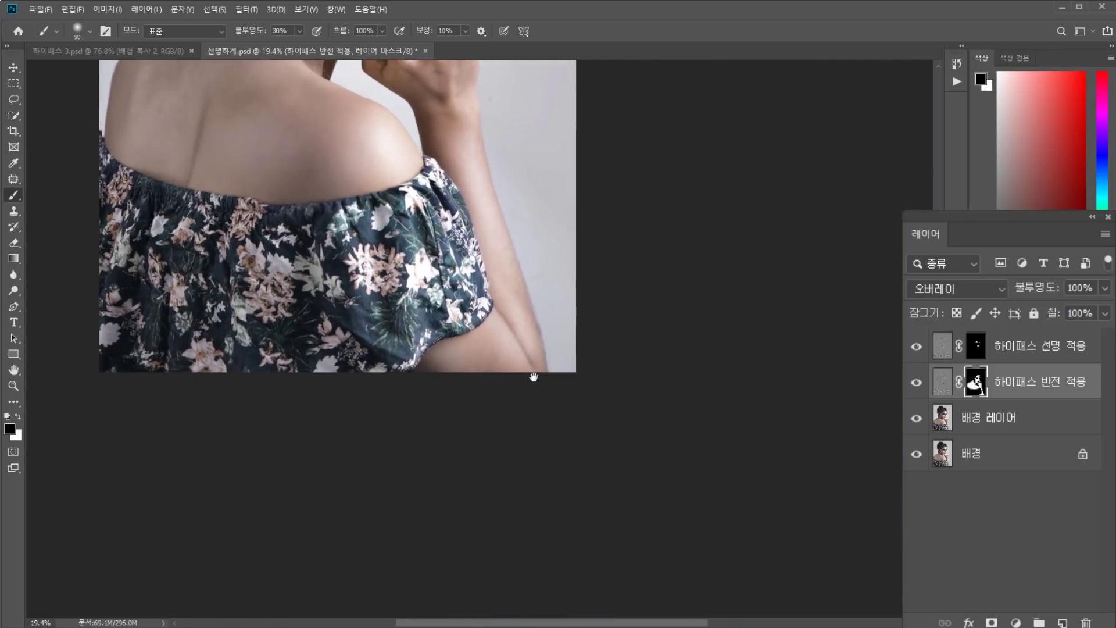
{"action": "scroll", "coordinate": [485, 339], "scroll_direction": "up", "scroll_amount": 5}
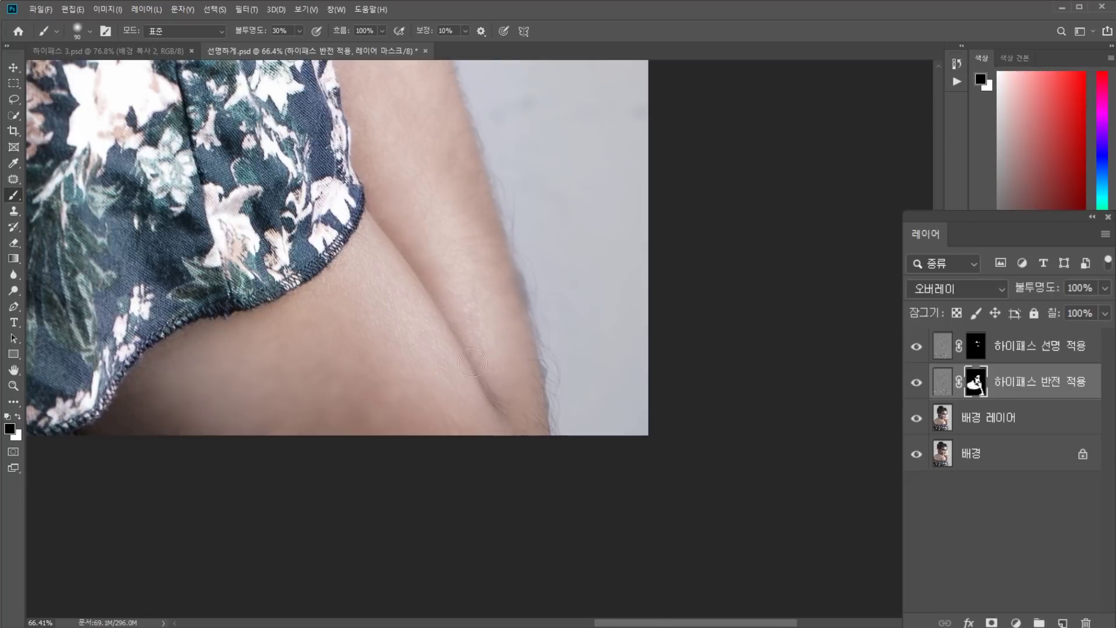
{"action": "scroll", "coordinate": [474, 250], "scroll_direction": "down", "scroll_amount": 4}
{"action": "scroll", "coordinate": [474, 250], "scroll_direction": "down", "scroll_amount": 3}
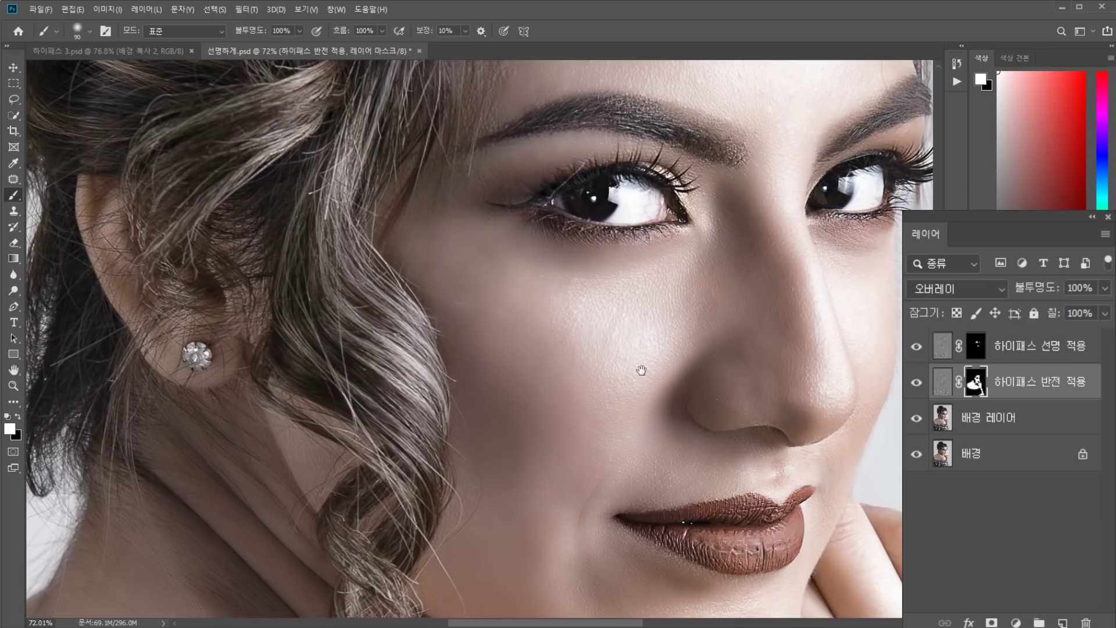
{"action": "left_click_drag", "start_coordinate": [640, 371], "coordinate": [566, 384]}
{"action": "scroll", "coordinate": [617, 396], "scroll_direction": "down", "scroll_amount": 4}
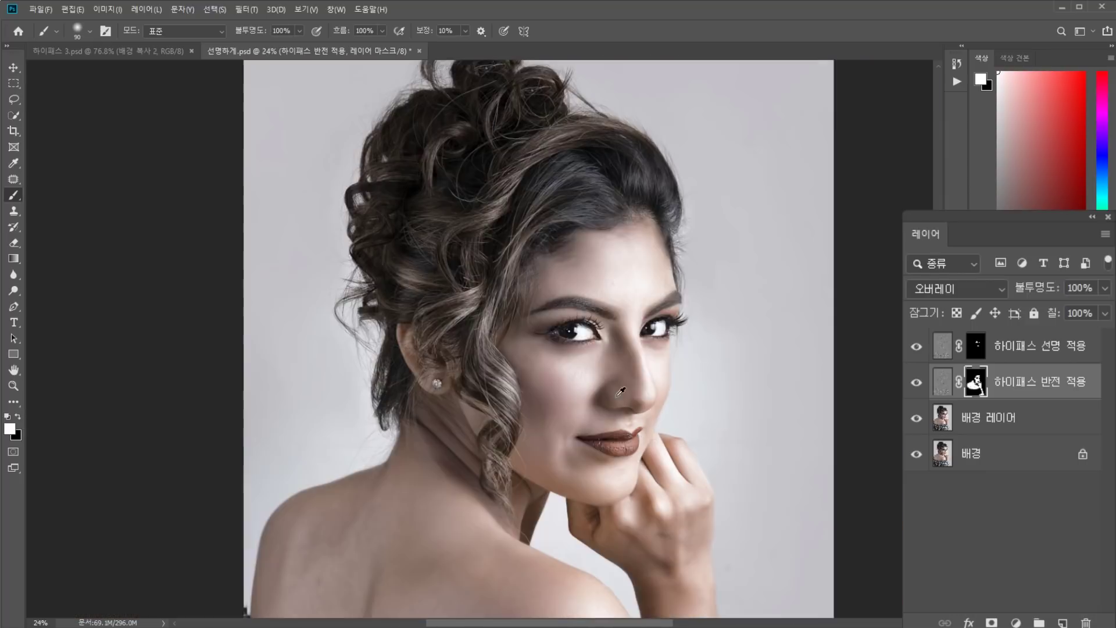
{"action": "scroll", "coordinate": [620, 391], "scroll_direction": "up", "scroll_amount": 1}
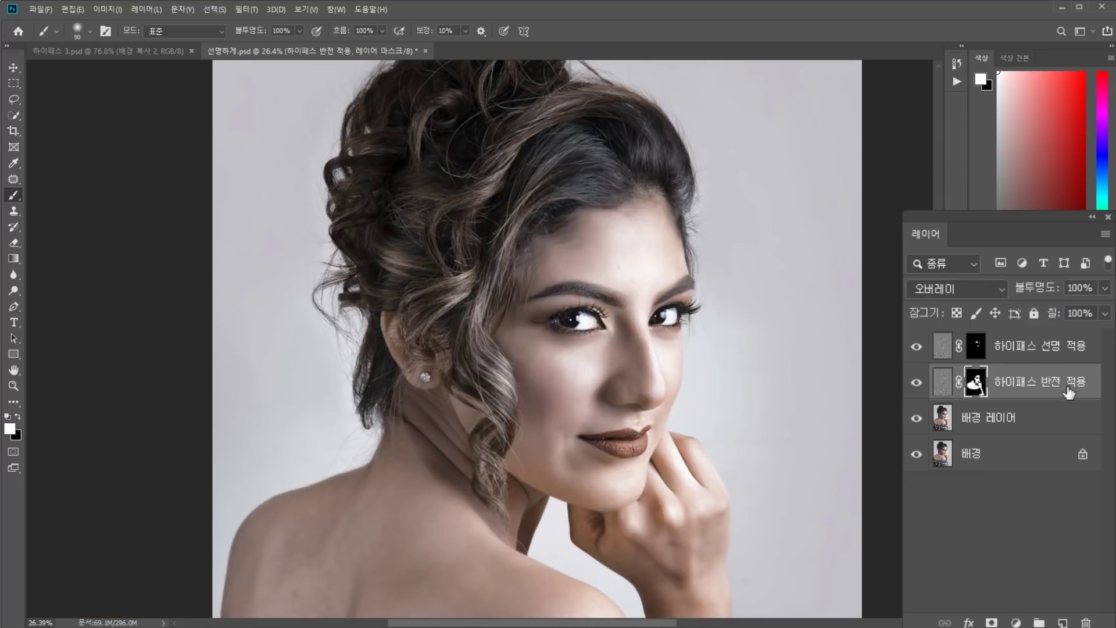
Merge the layers 하이패스 선명 적용, 하이패스 반전 적용 and 배경 레이어 into a single layer
{"action": "right_click", "coordinate": [1047, 417]}
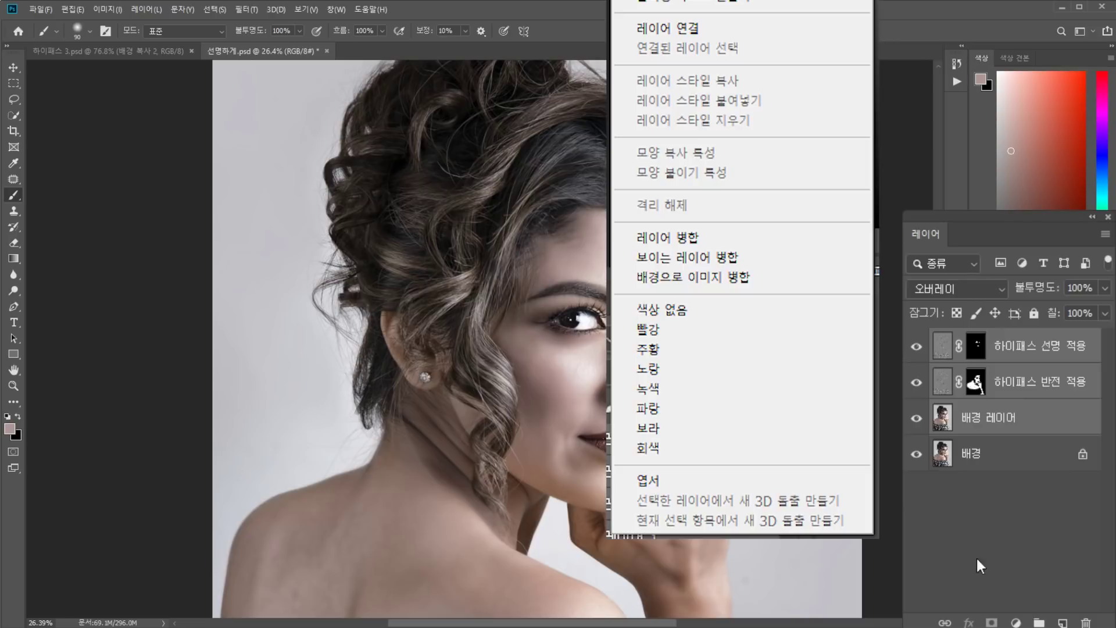
{"action": "left_click", "coordinate": [1040, 433]}
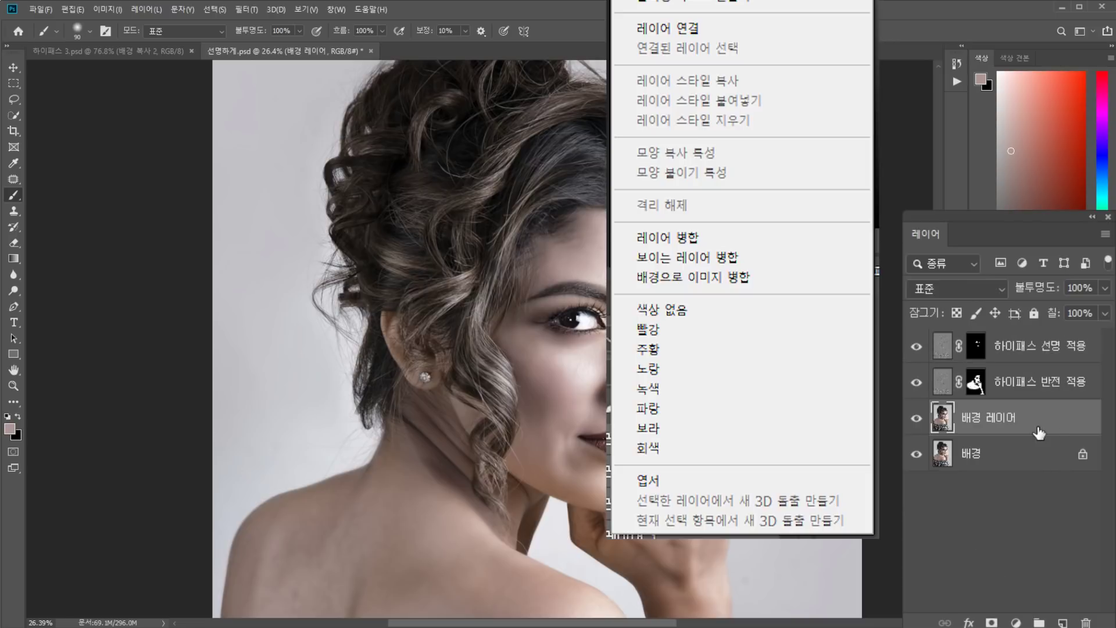
{"action": "left_click", "coordinate": [1050, 346], "text": "shift"}
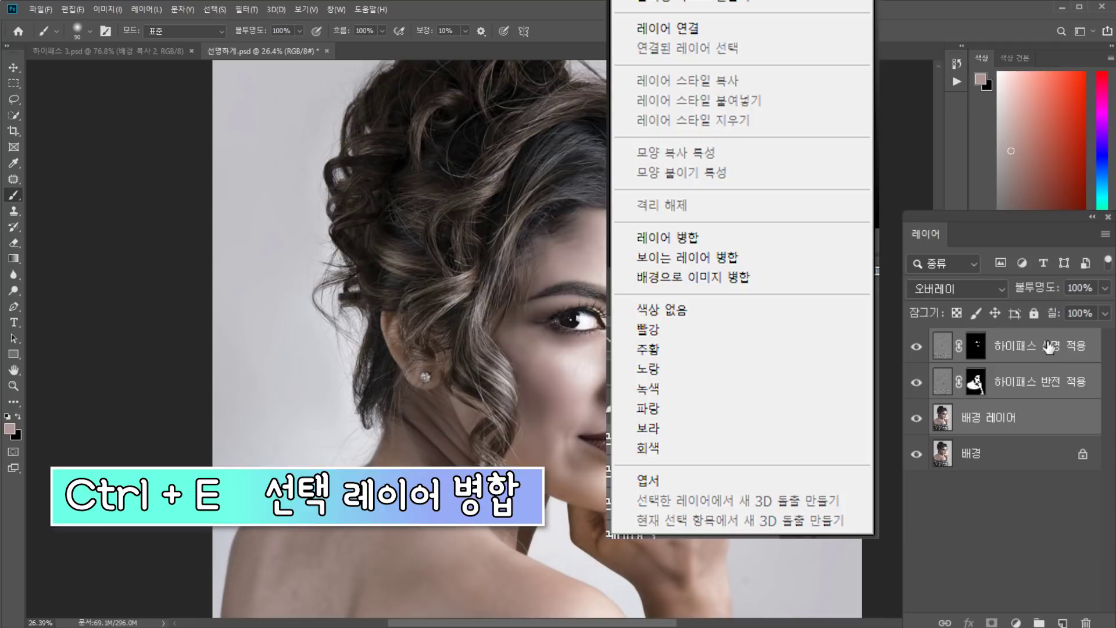
{"action": "key", "text": "ctrl+e"}
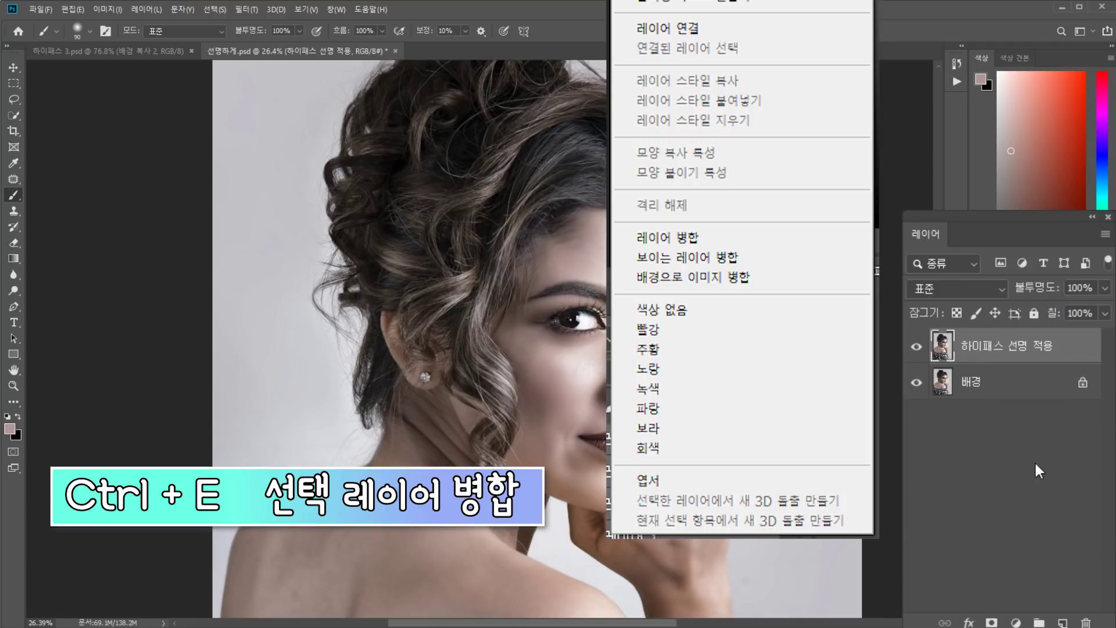
Rename the merged layer as 하이패스 적용
{"action": "double_click", "coordinate": [1009, 345]}
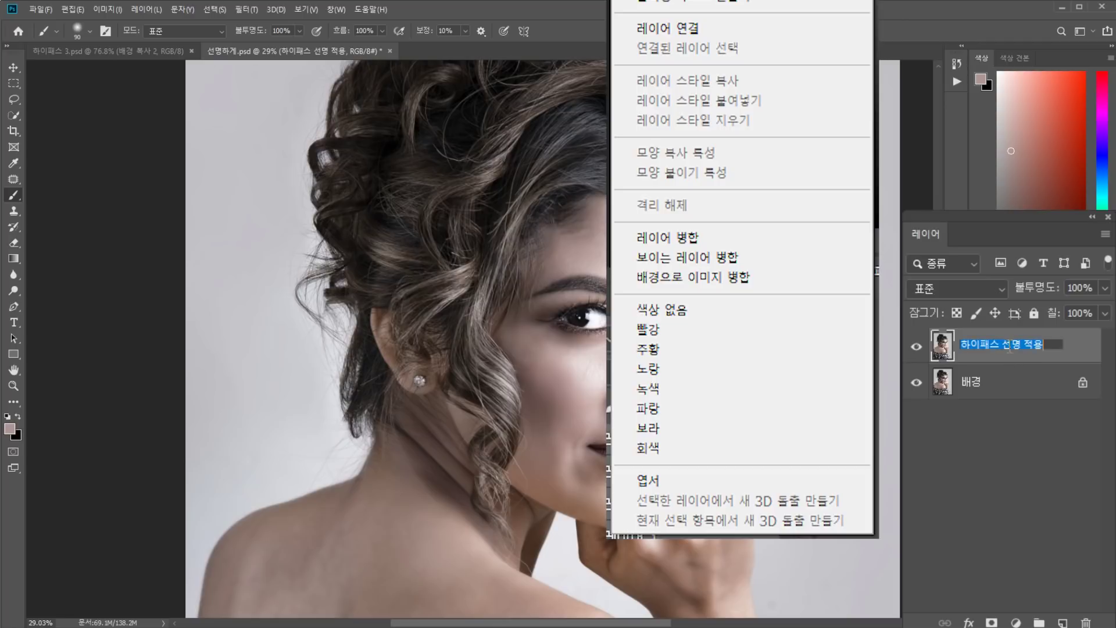
{"action": "left_click", "coordinate": [1053, 375]}
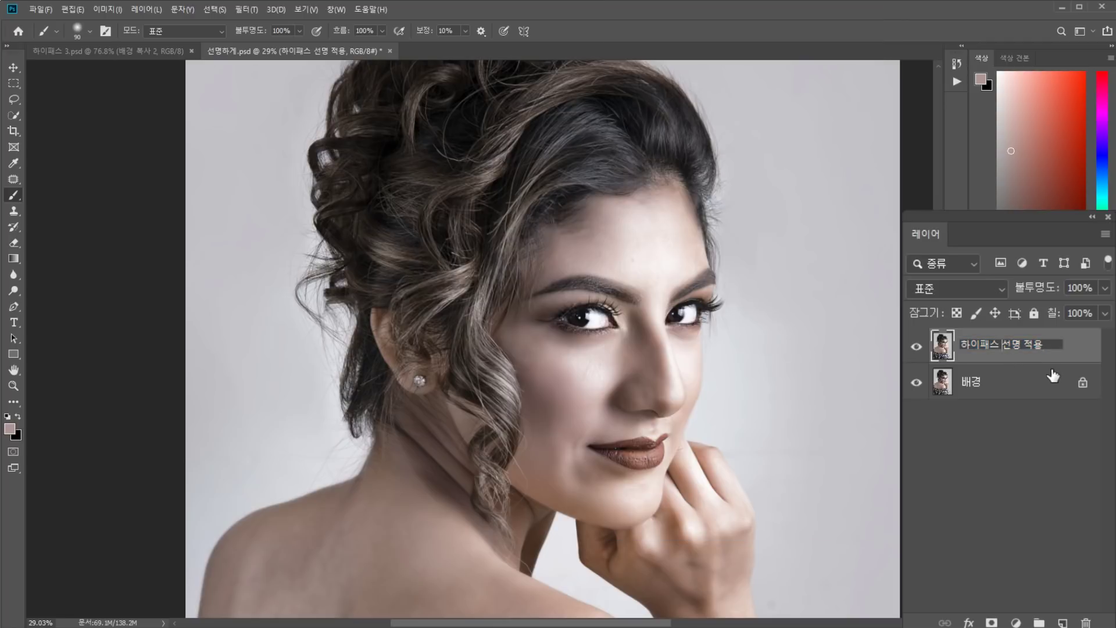
{"action": "key", "text": "Delete"}
{"action": "key", "text": "Delete"}
{"action": "key", "text": "Delete"}
{"action": "key", "text": "Return"}
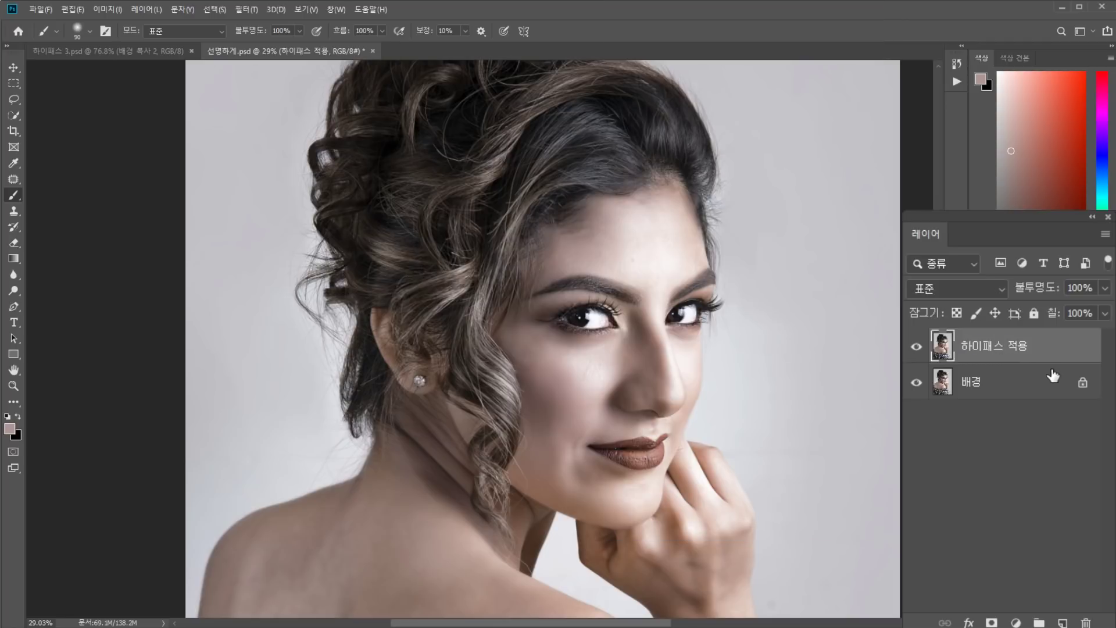
Toggle the visibility of the merged layer to compare the face and hair before and after retouching, leaving it shown
{"action": "scroll", "coordinate": [617, 387], "scroll_direction": "up", "scroll_amount": 3}
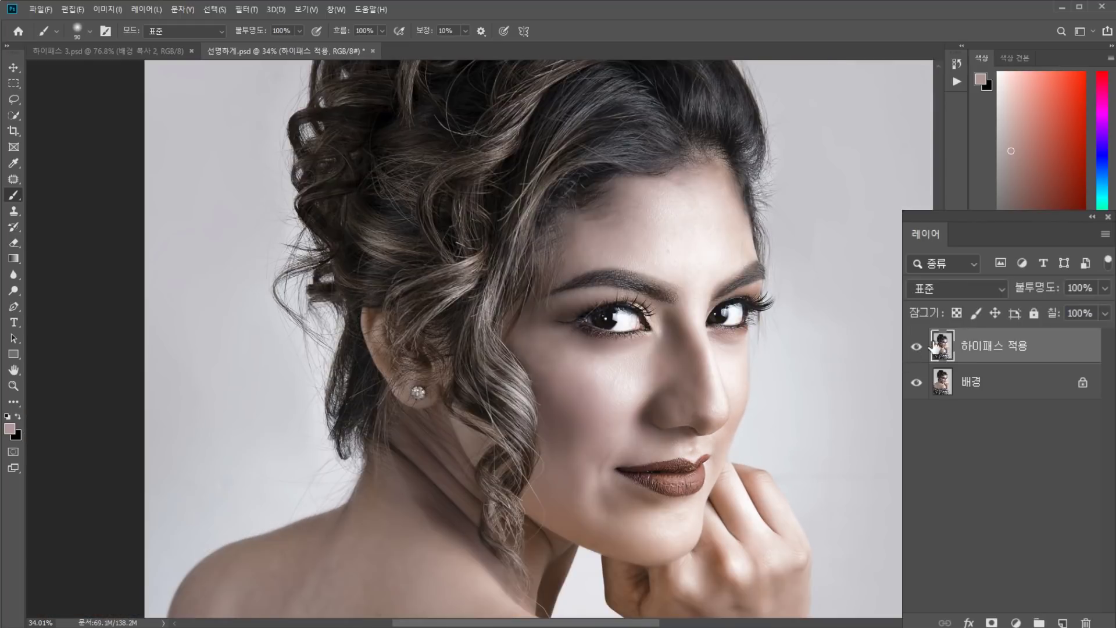
{"action": "left_click", "coordinate": [915, 348]}
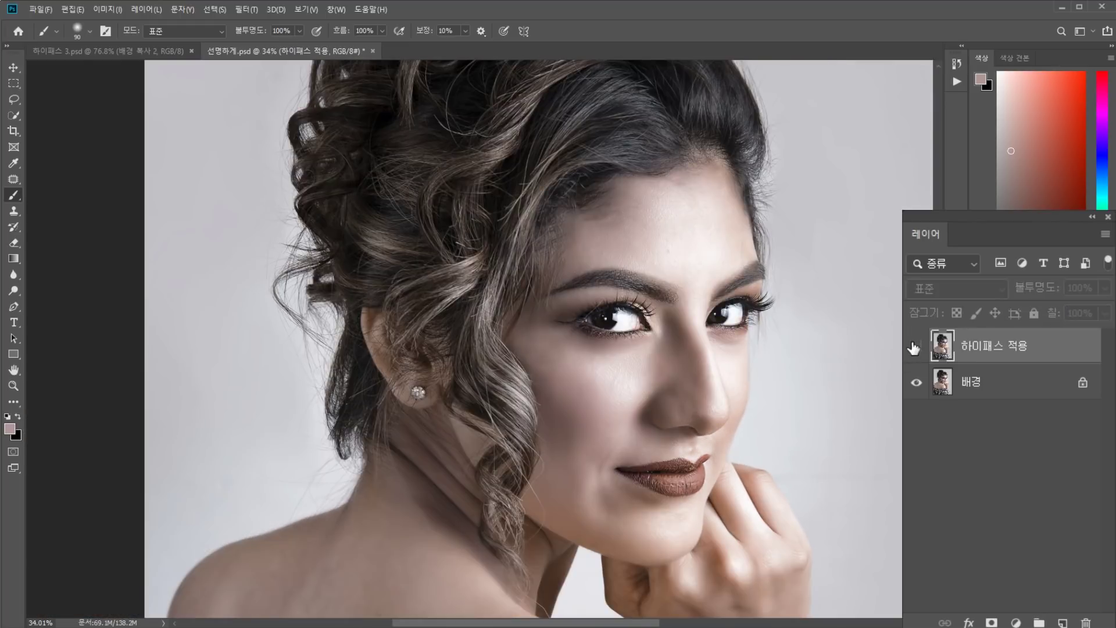
{"action": "left_click", "coordinate": [915, 347]}
{"action": "left_click", "coordinate": [915, 348]}
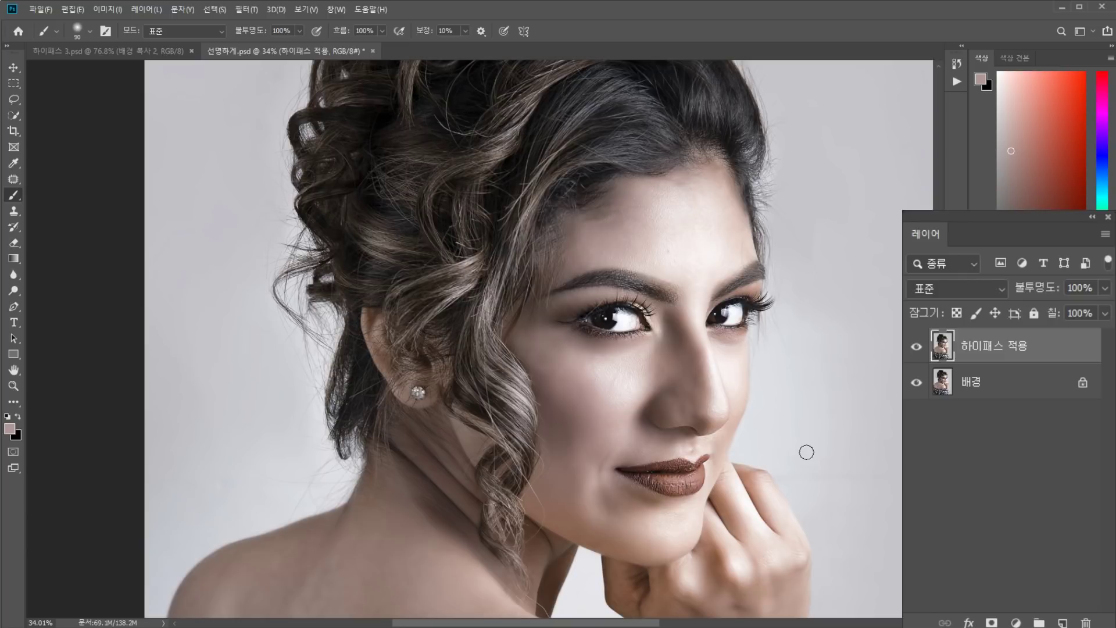